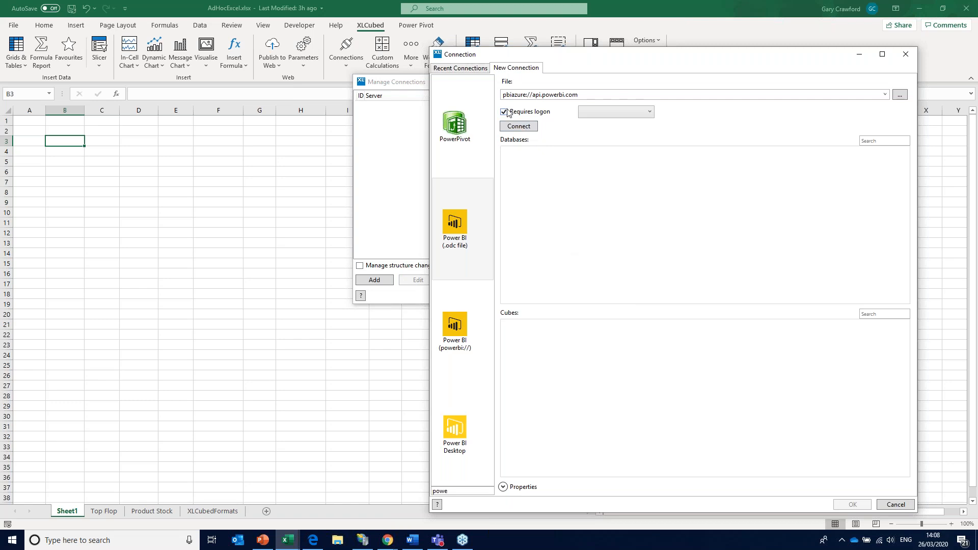
Step: Connect to pbiazure://api.powerbi.com without requiring logon and add the Contoso database's Model cube as a workbook connection
left_click(516, 126)
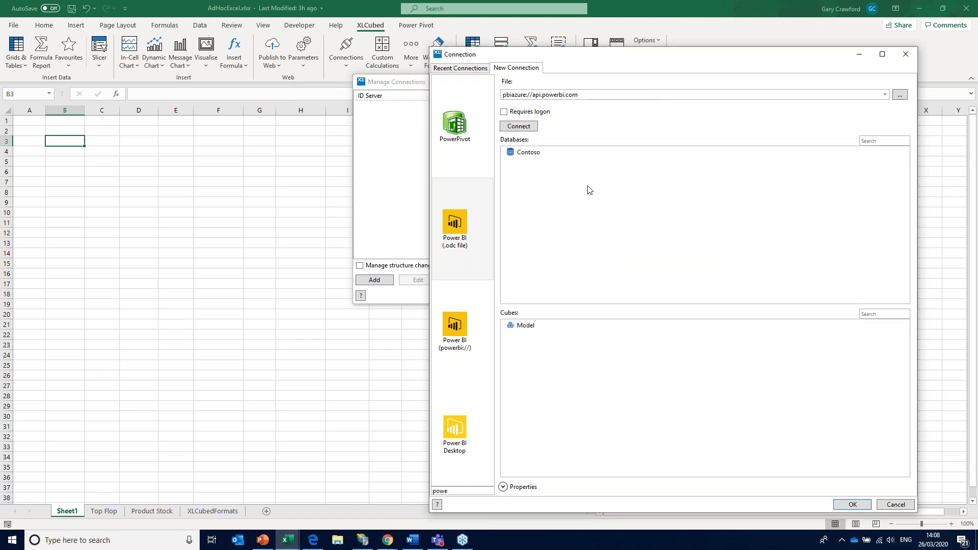
left_click(529, 153)
left_click(528, 153)
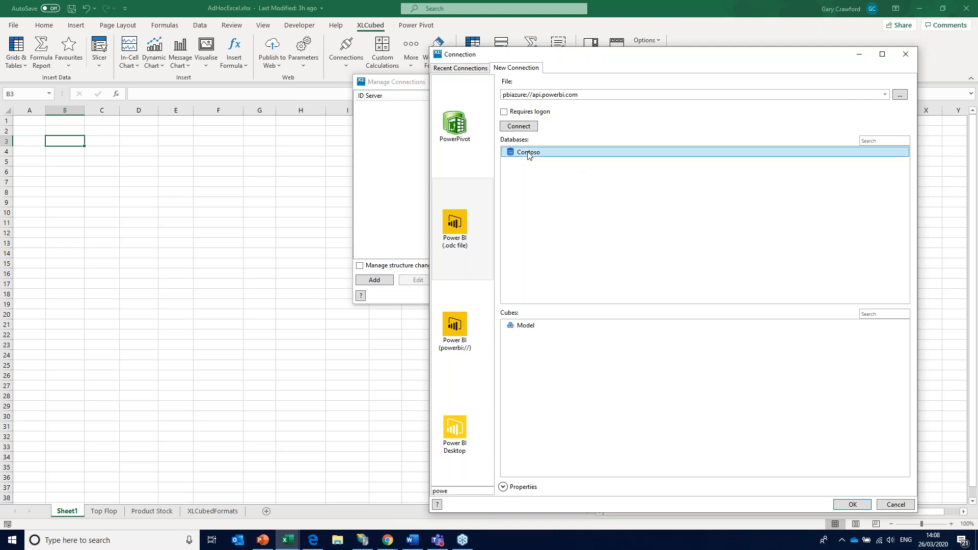
left_click(535, 326)
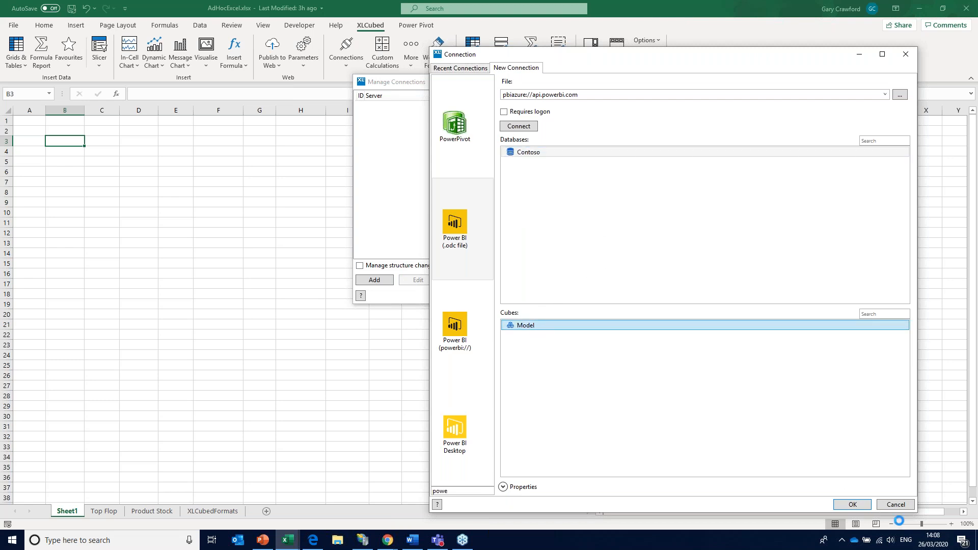
left_click(858, 505)
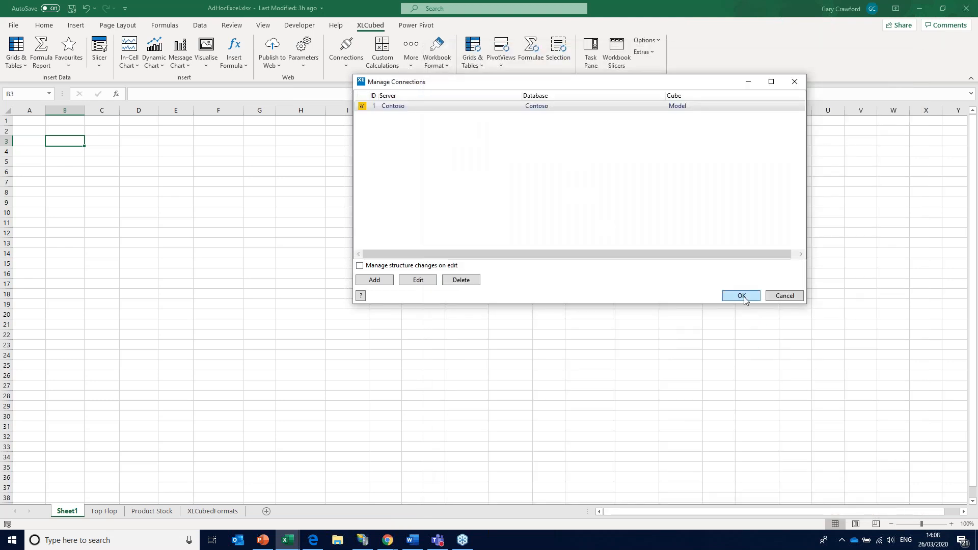
left_click(742, 295)
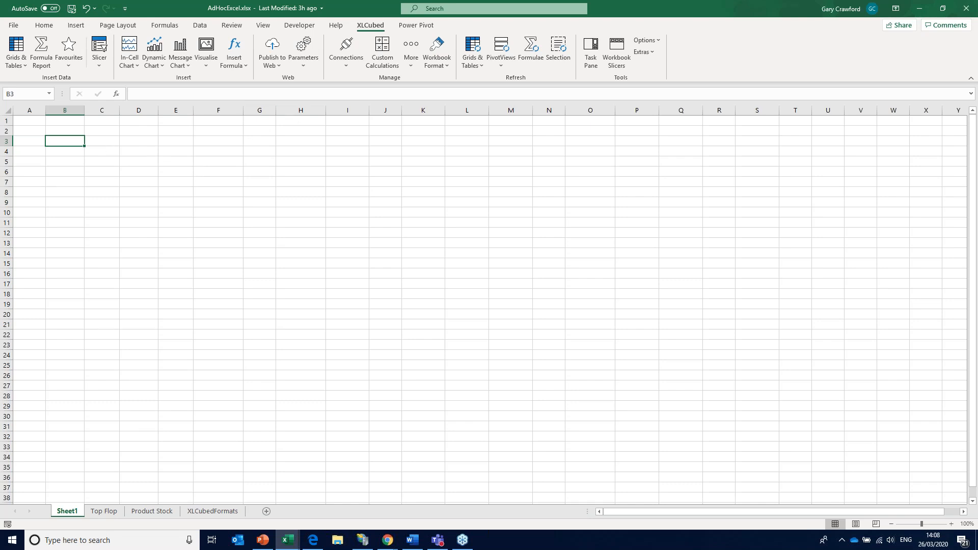
Step: Start a new grid at cell B3 with the Products hierarchy on rows and the Calendar hierarchy on columns
left_click(17, 49)
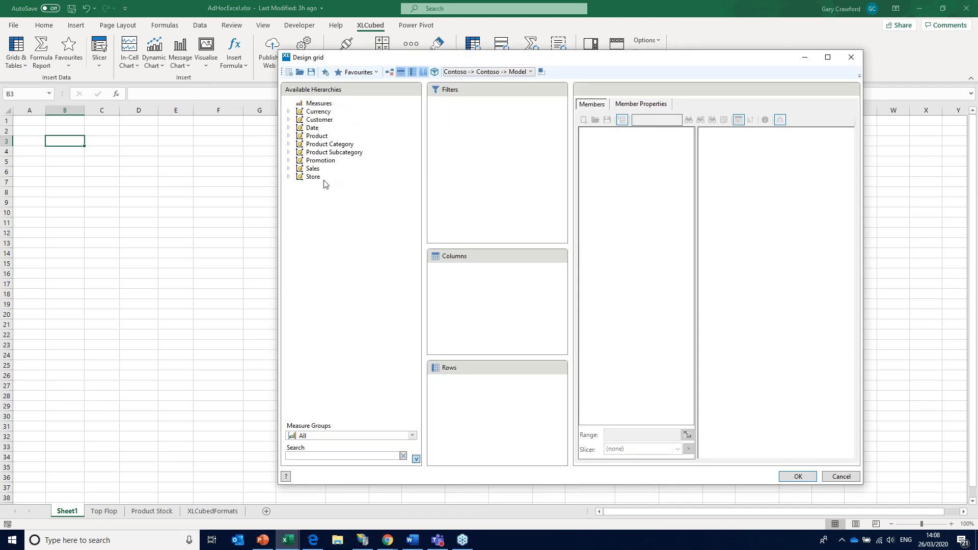
left_click(289, 136)
left_click(319, 146)
left_click_drag(319, 147, 457, 393)
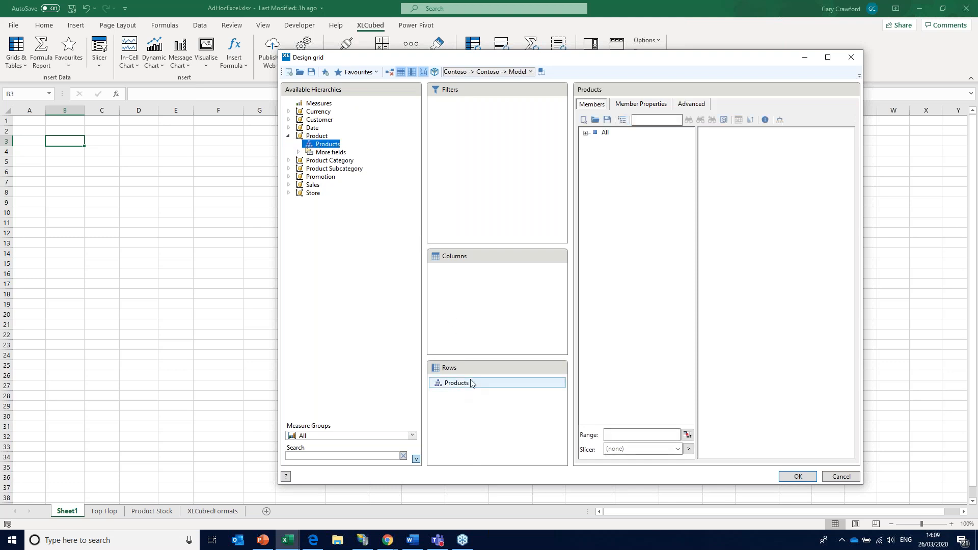
left_click(289, 128)
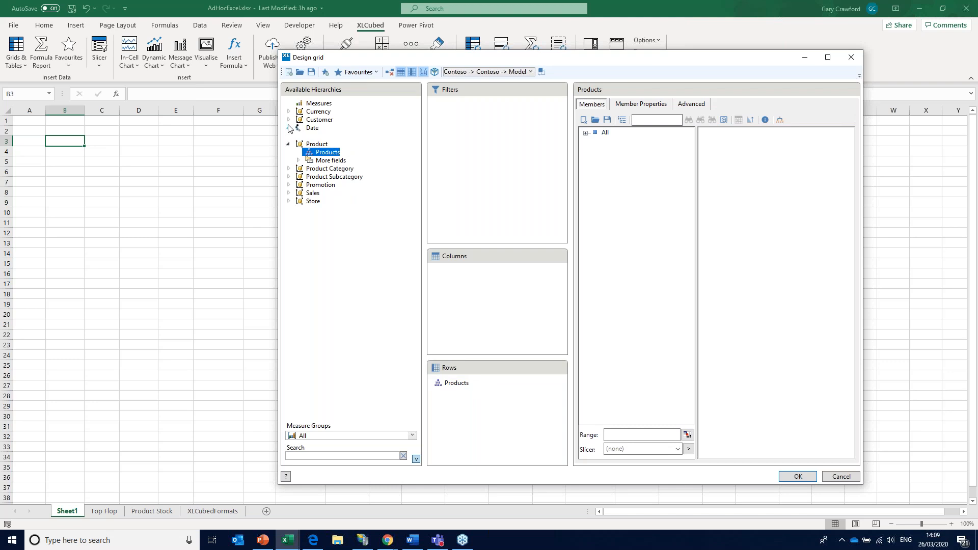
left_click(311, 137)
left_click_drag(407, 190, 462, 283)
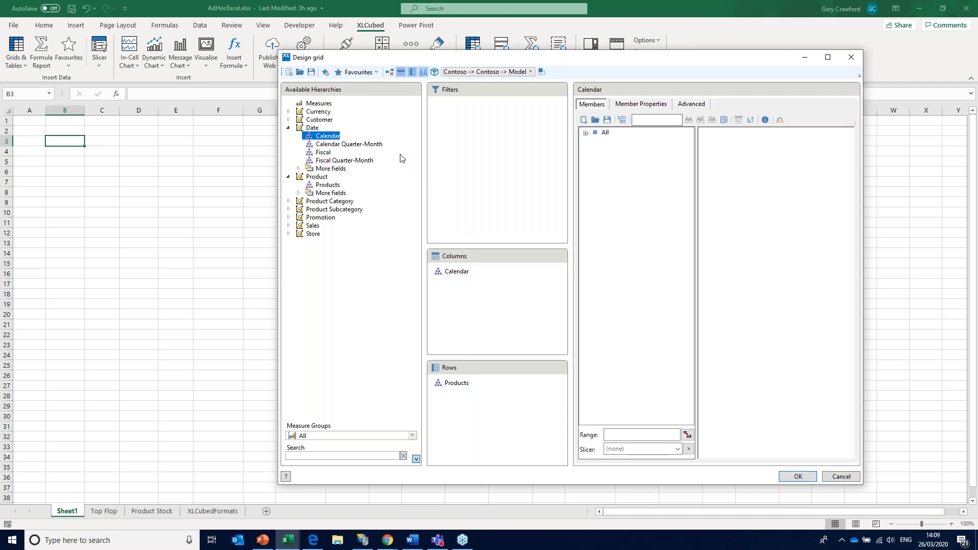
Step: Add Continent, Country, Measures and Promotions to the grid design as filters
left_click(289, 119)
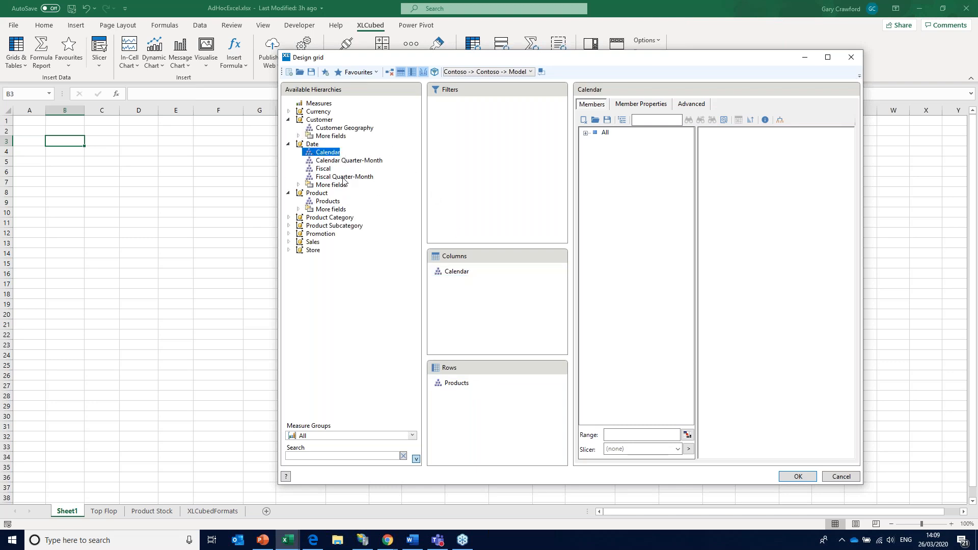
left_click(299, 135)
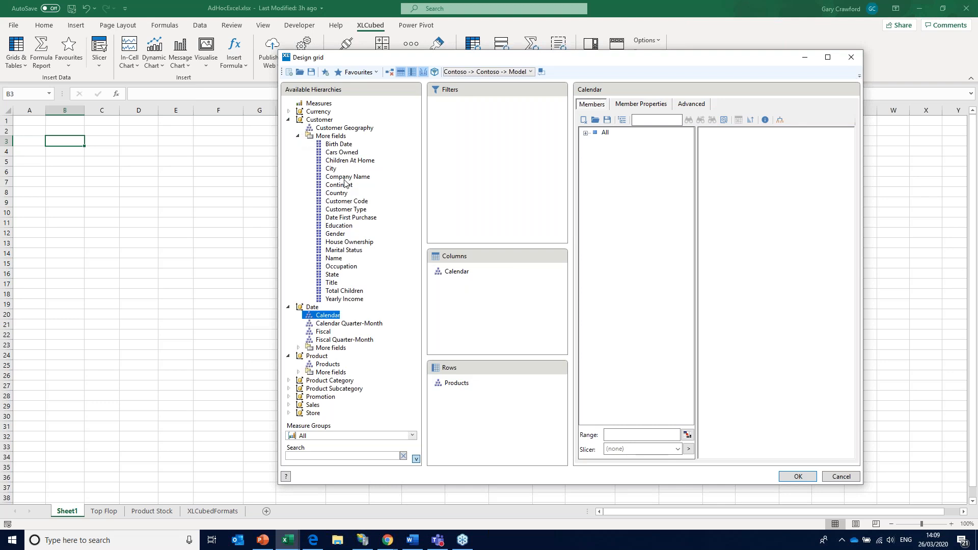
left_click_drag(343, 185, 462, 168)
left_click_drag(338, 193, 473, 172)
left_click_drag(314, 106, 453, 148)
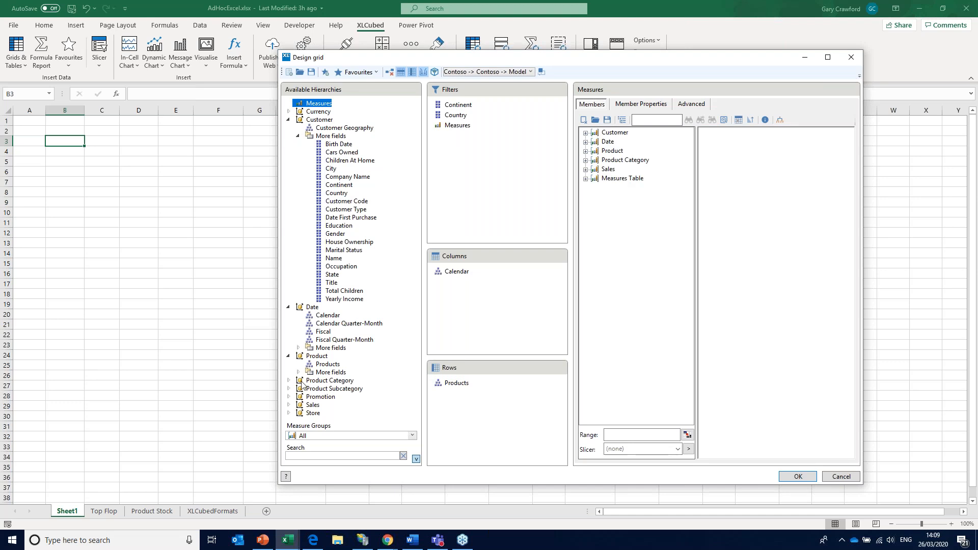
left_click(289, 397)
left_click_drag(331, 404, 454, 153)
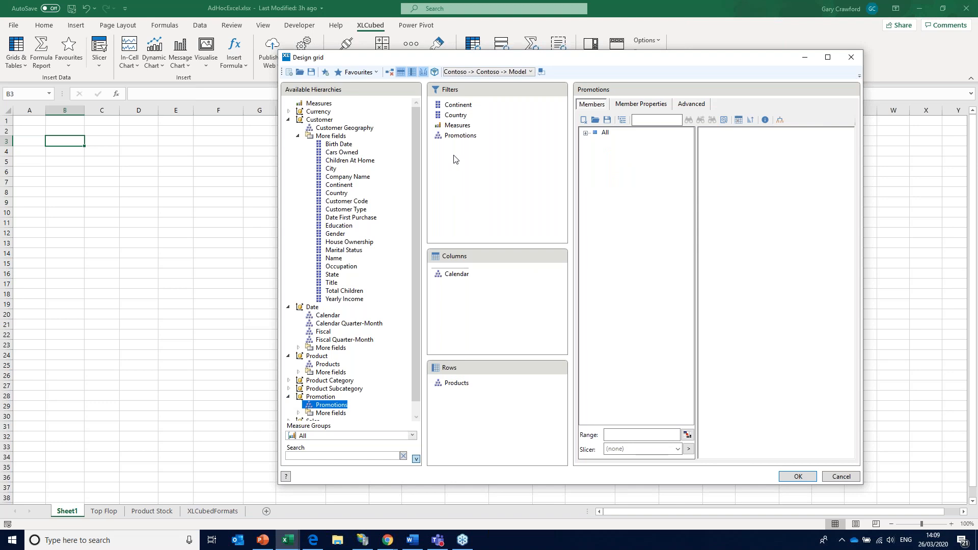
Step: Set the Measures filter to Sales Amount from the Sales group
left_click(468, 127)
left_click(585, 169)
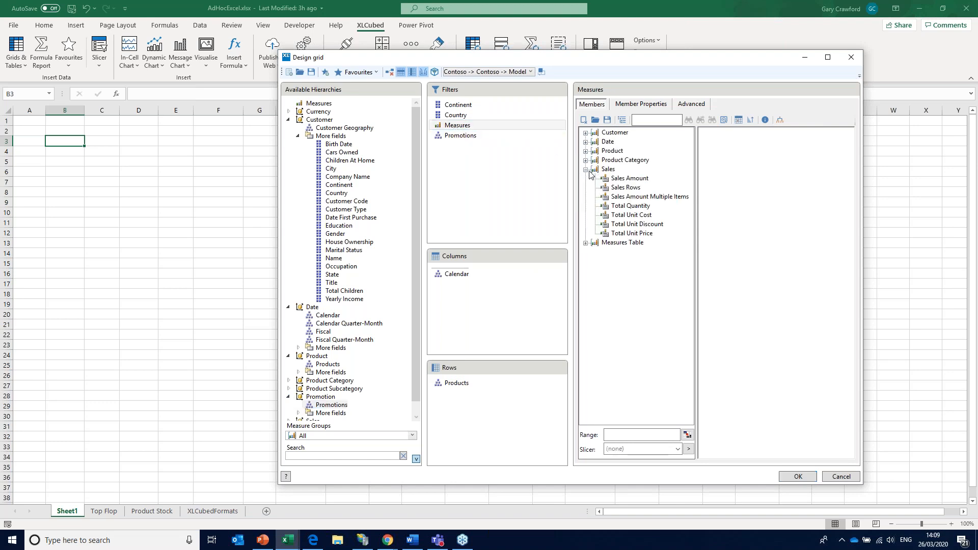
left_click(630, 179)
left_click_drag(727, 185, 727, 186)
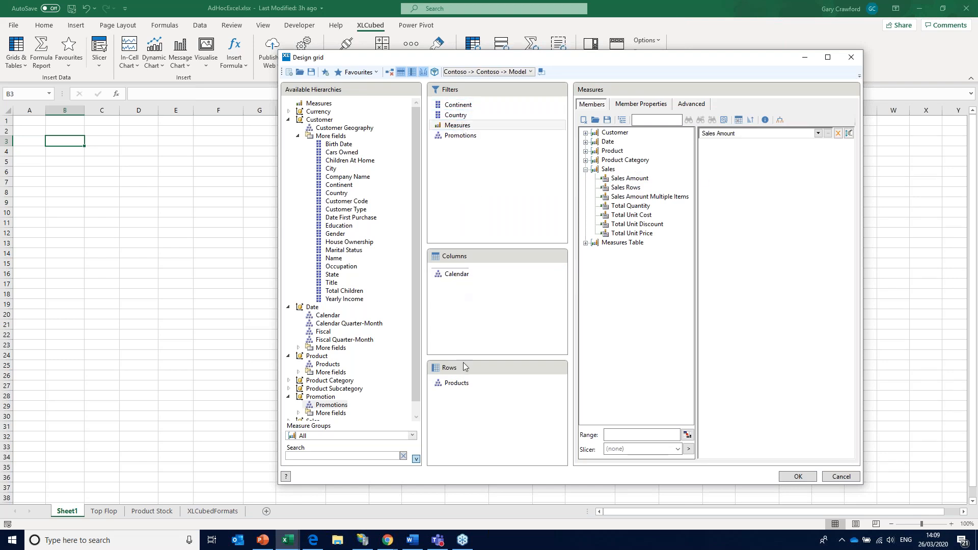
Step: Select CY 2007, CY 2008 and CY 2009 as the Calendar members for the columns
left_click(462, 275)
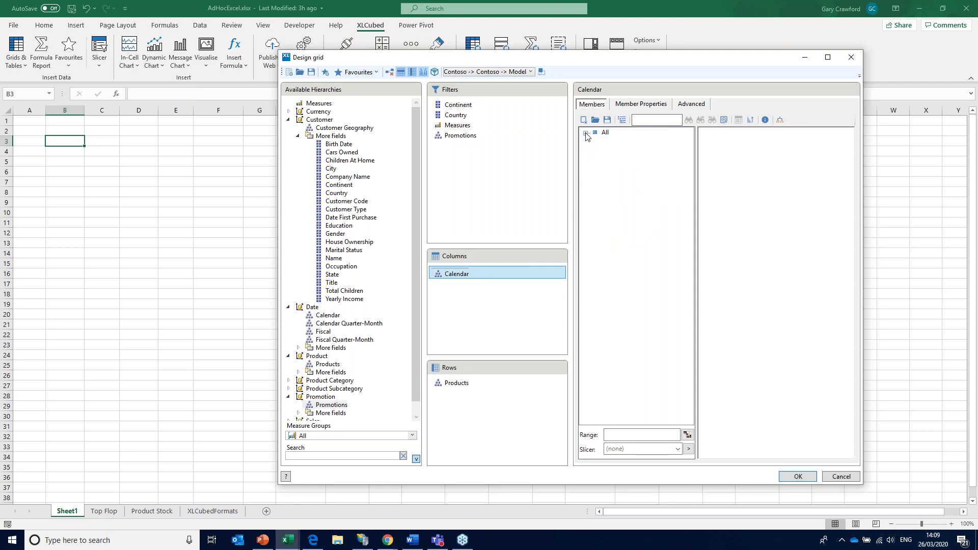
left_click(586, 133)
left_click(623, 161)
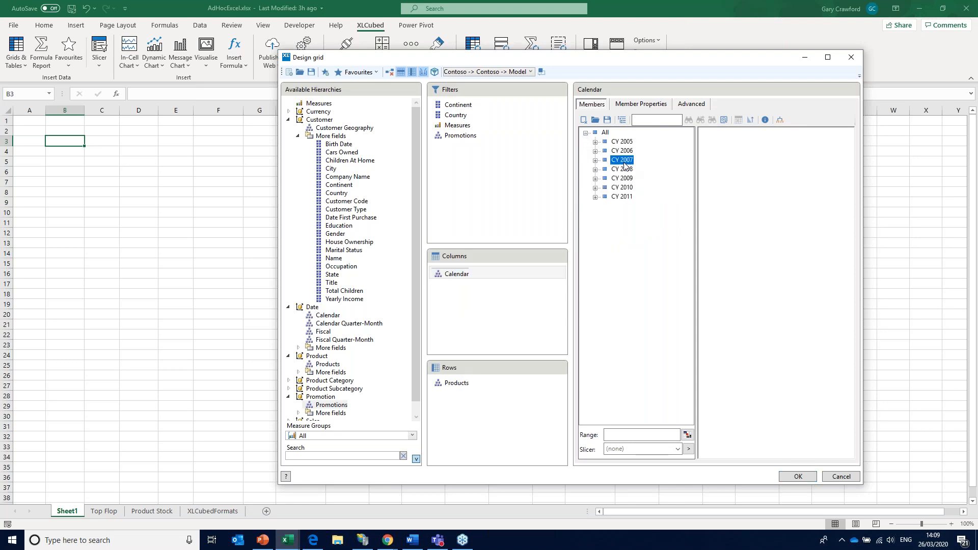
left_click(623, 179, "shift")
left_click_drag(622, 170, 711, 203)
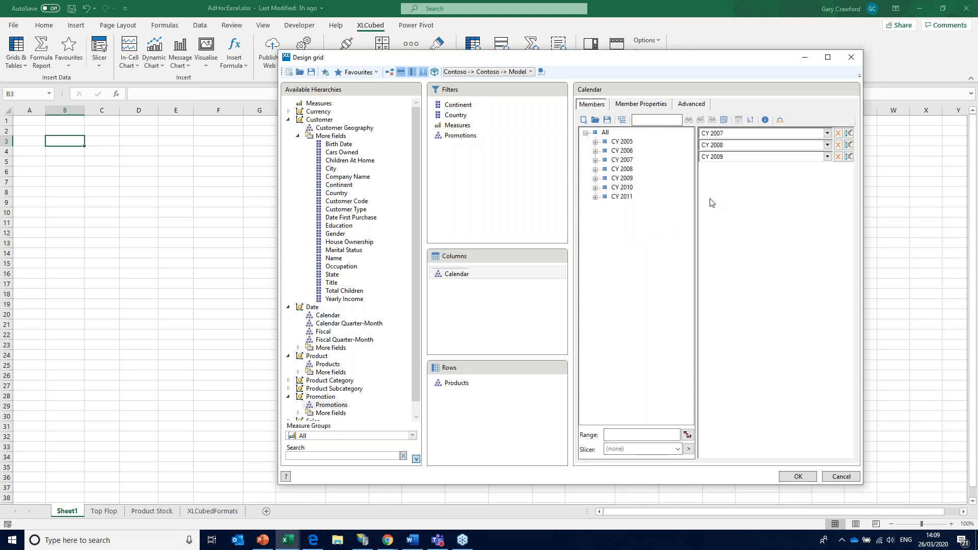
Step: Select Home Appliances, Audio, Cameras and camcorders, Cell phones, and Games and Toys as row products, ordered with Home Appliances first
left_click(457, 389)
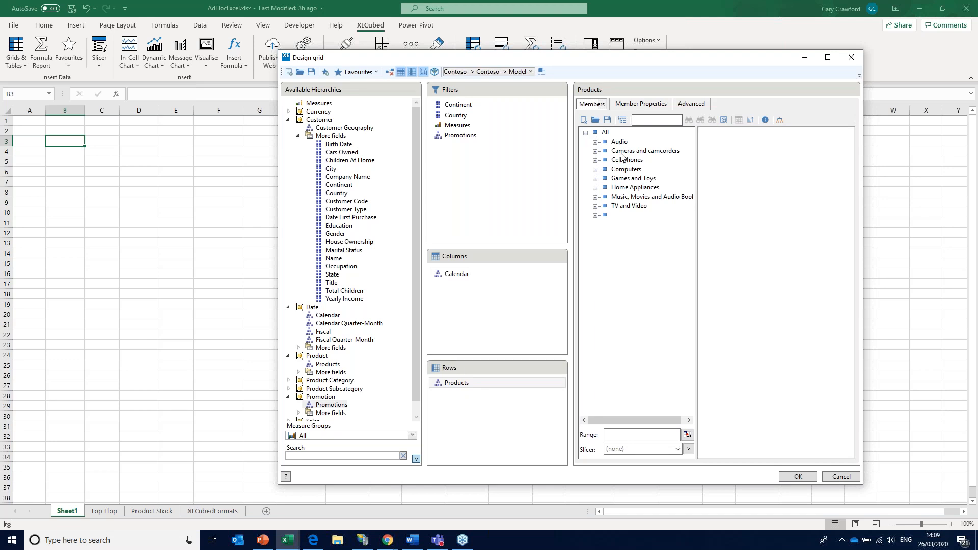
left_click_drag(620, 142, 623, 167)
left_click(625, 179, "ctrl")
left_click(628, 187, "ctrl")
left_click_drag(749, 209, 749, 210)
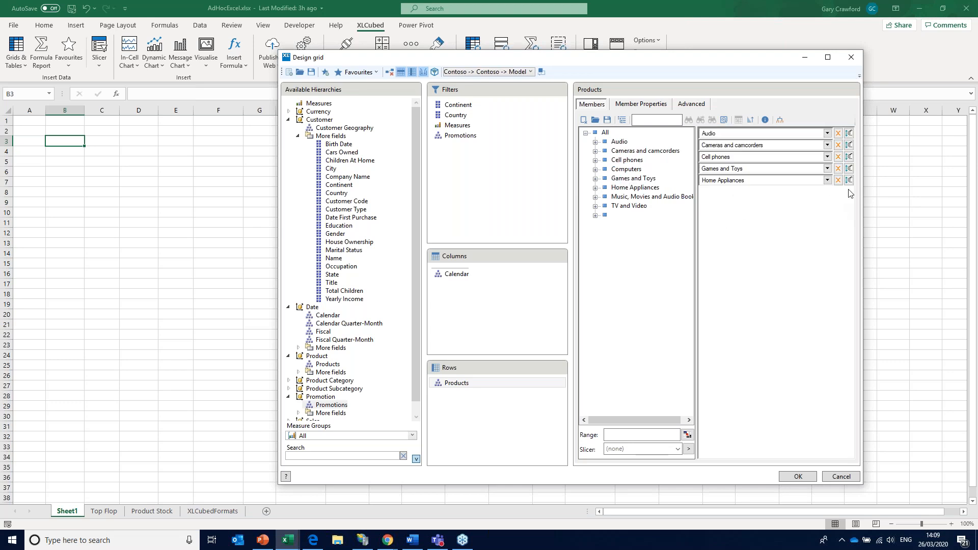
left_click_drag(849, 181, 744, 135)
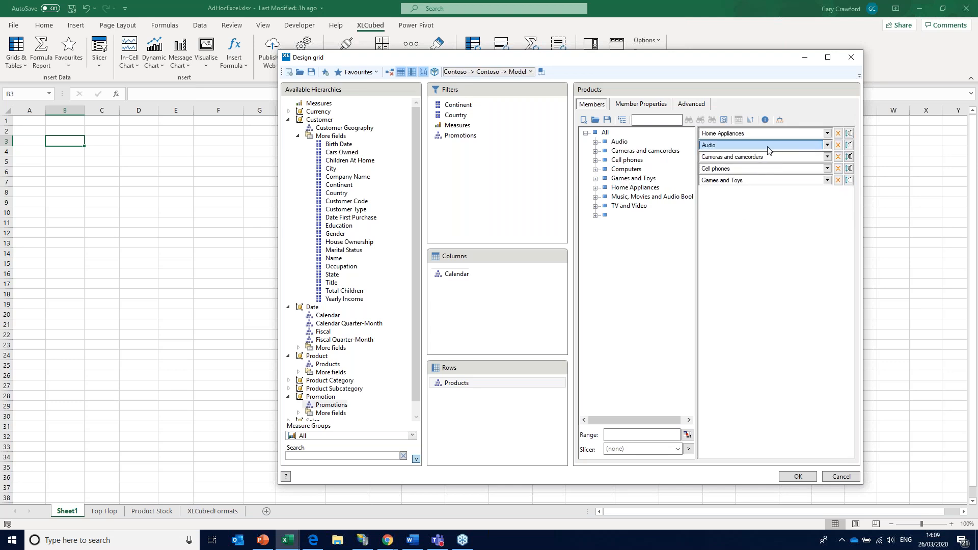
Step: Insert Boxed Games and Download Games above Games and Toys in the selected products and create the grid
left_click(595, 178)
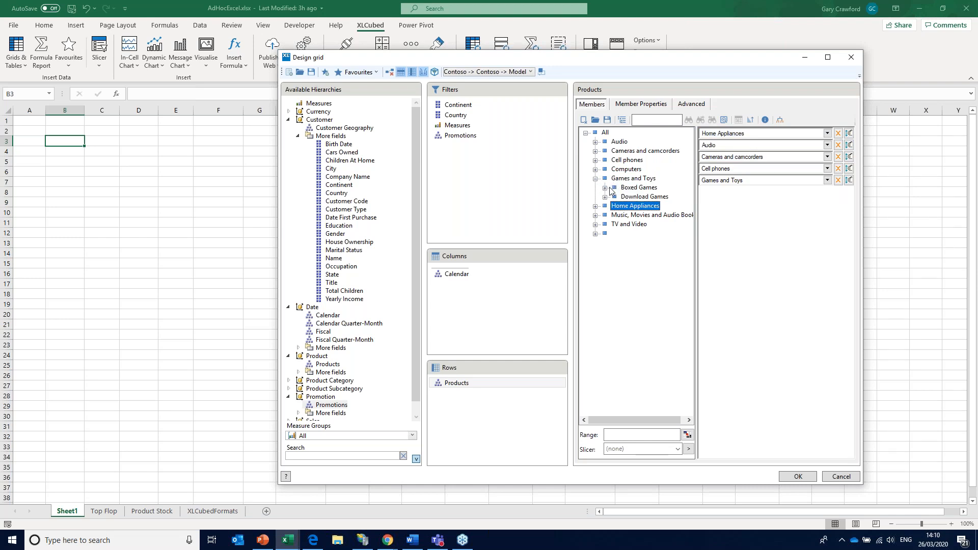
left_click(638, 188)
left_click(636, 198, "shift")
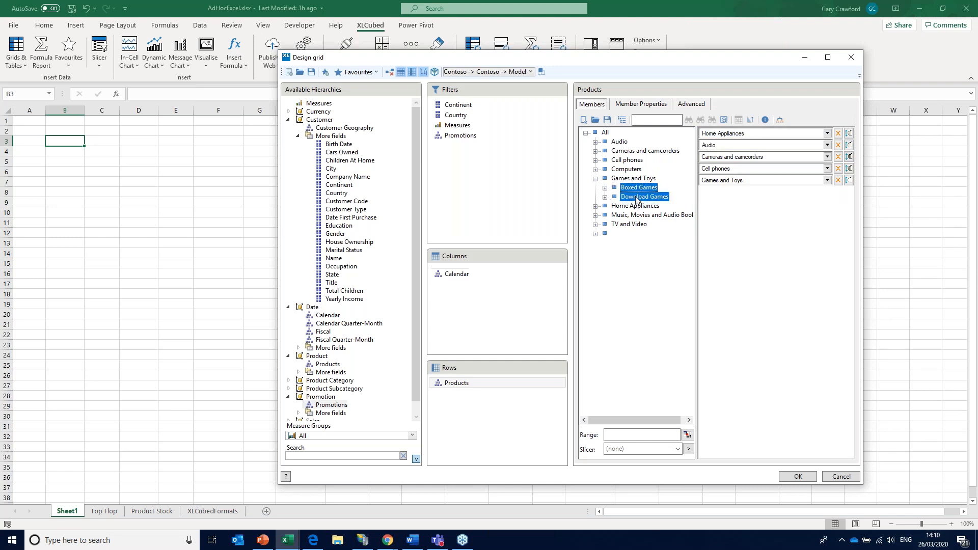
left_click_drag(636, 193, 742, 184)
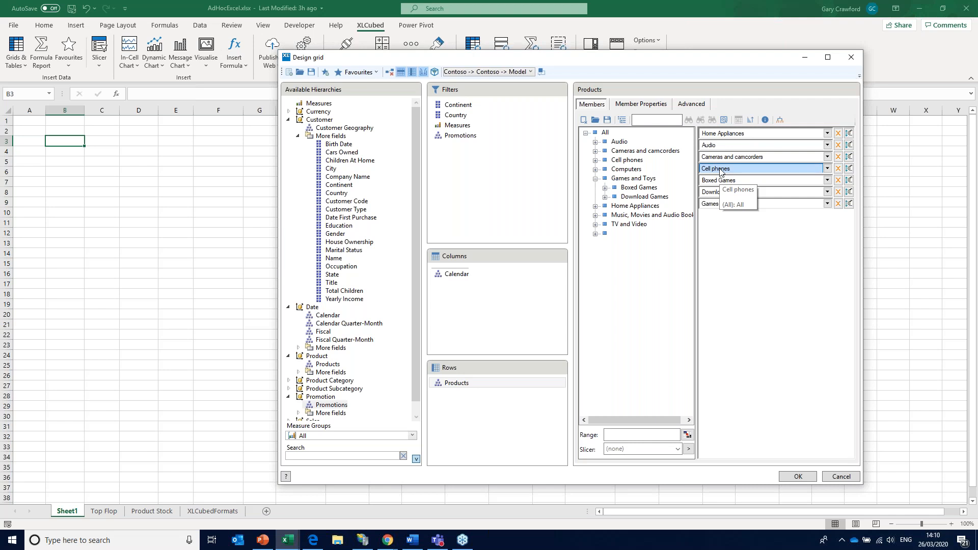
left_click(798, 477)
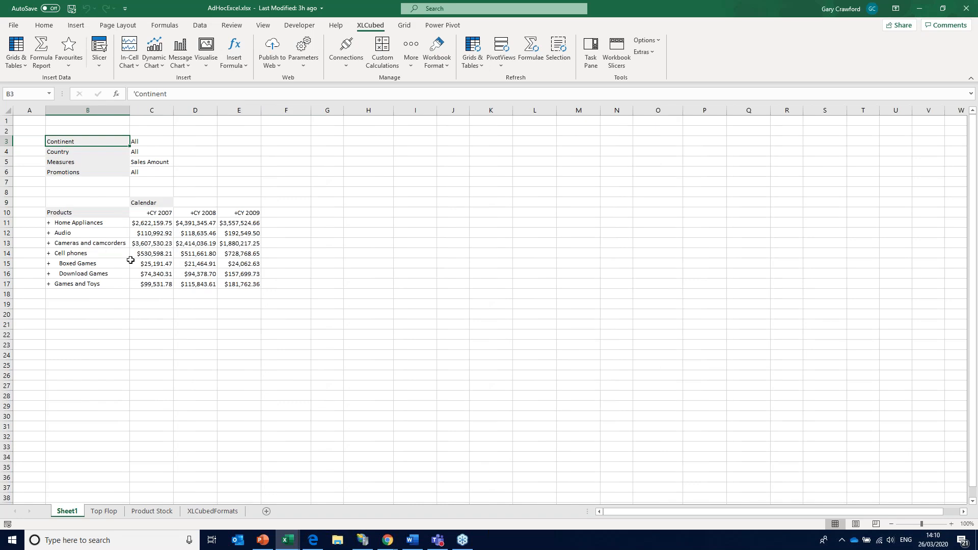
Step: Expand Cameras and camcorders in the grid, then drill into Camcorders and collapse that level again
double_click(89, 244)
left_click(99, 254)
double_click(99, 253)
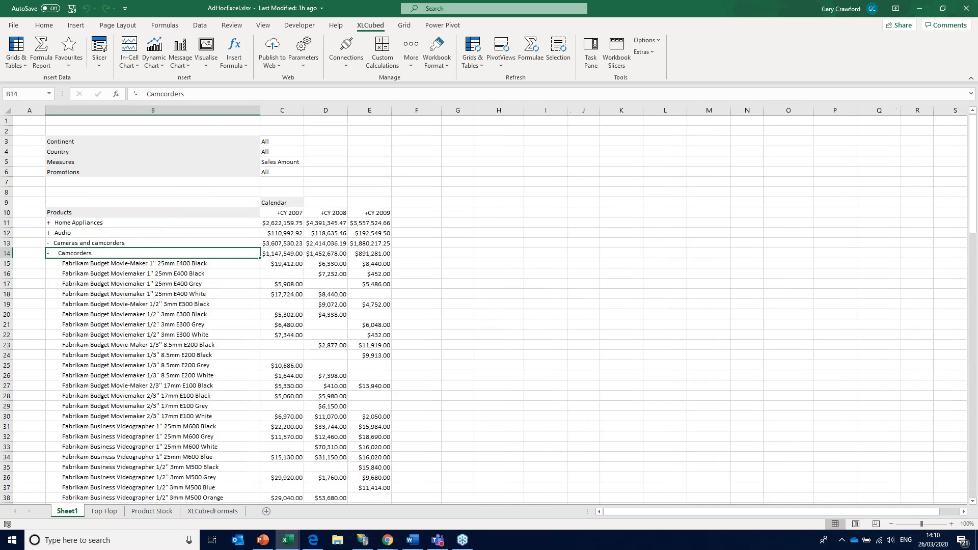
double_click(97, 252)
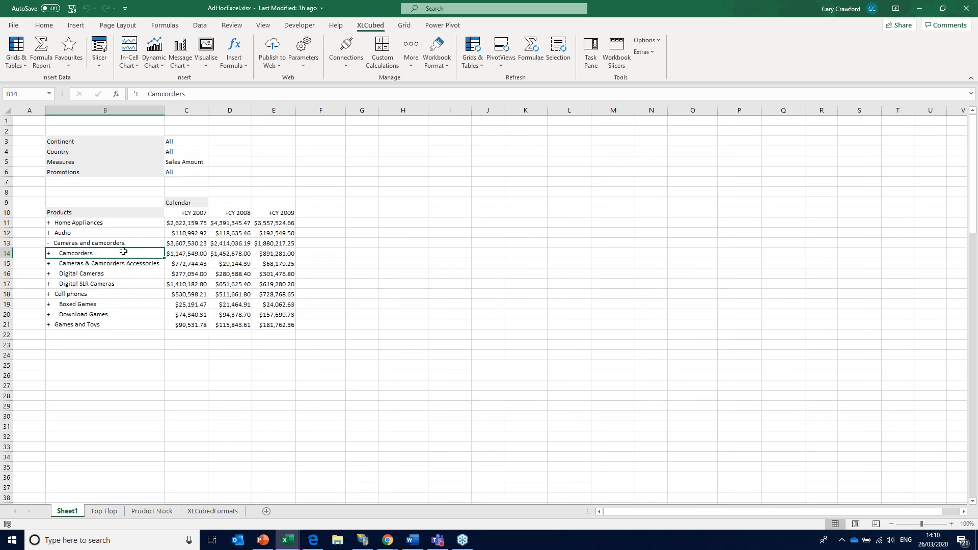
Step: Show the XLCubed task pane for the grid and filter Continent to Europe
left_click(222, 261)
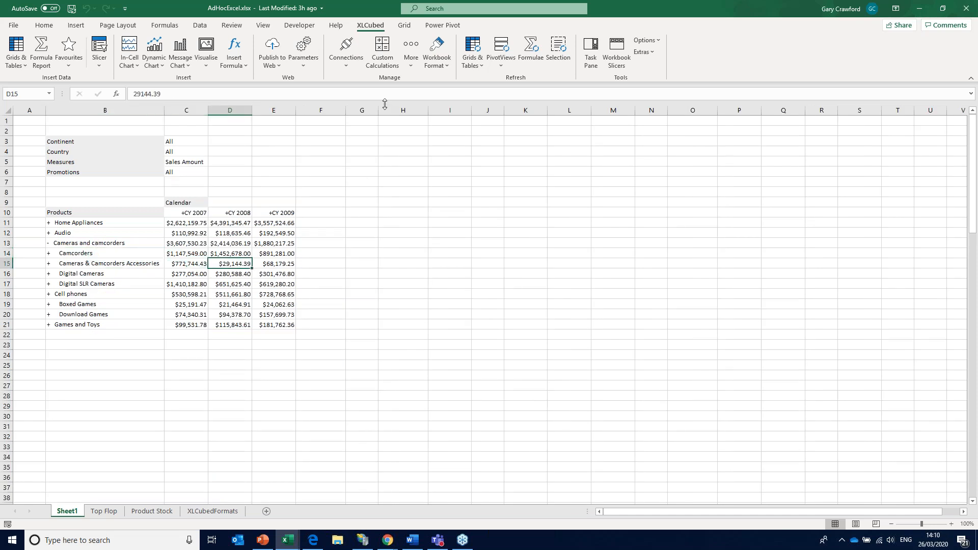
left_click(591, 51)
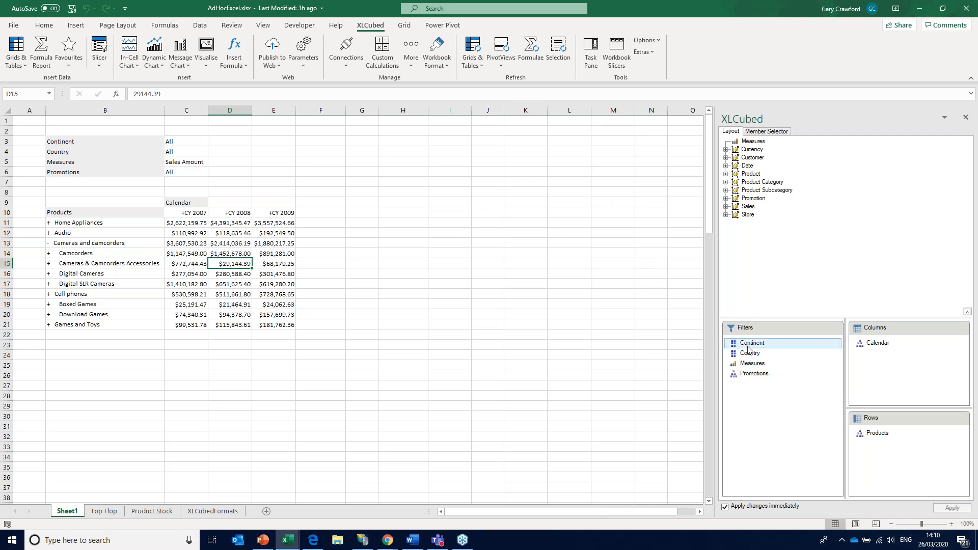
double_click(748, 346)
left_click(730, 186)
double_click(764, 203)
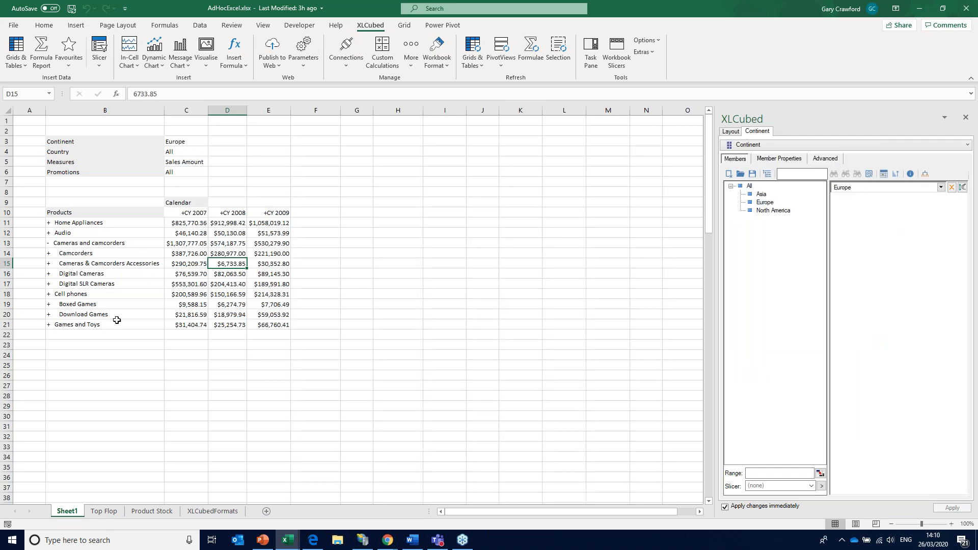
Step: Remove Europe from the Continent filter and return to the grid's layout
left_click(951, 188)
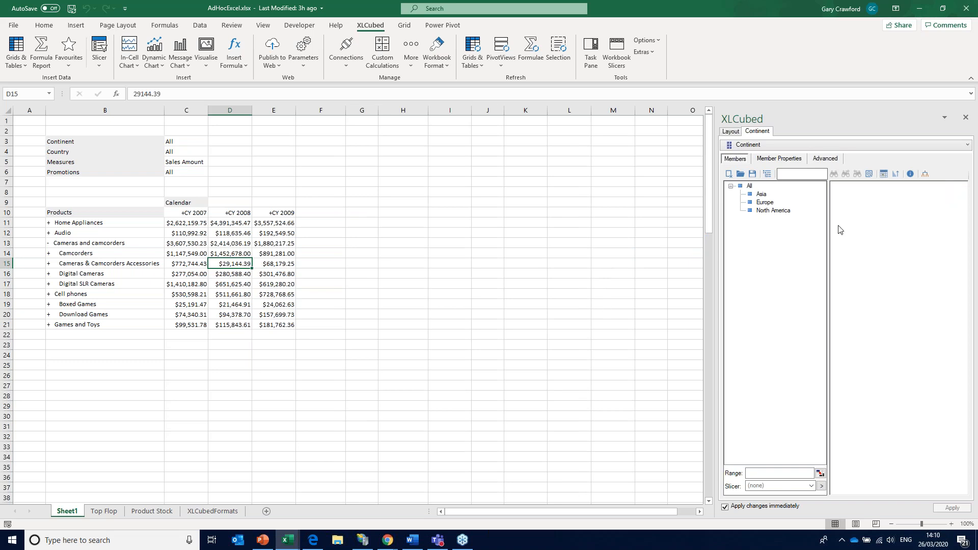
left_click(731, 132)
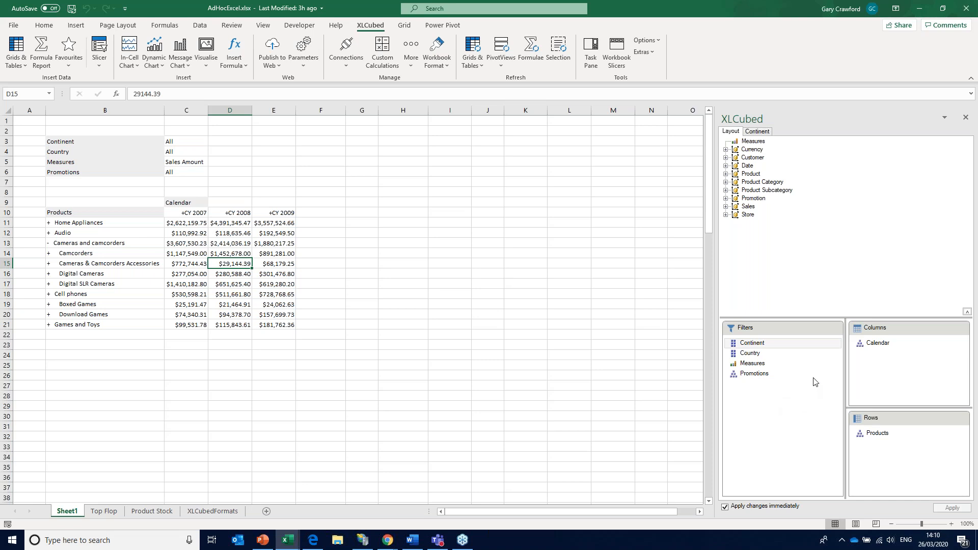
Step: Move Country from the grid's filters to the rows, above Products
double_click(754, 355)
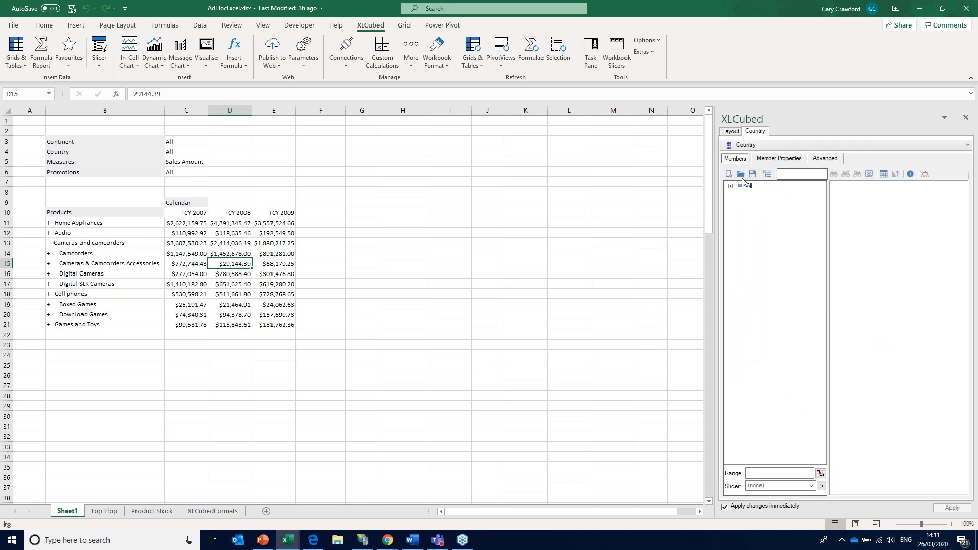
left_click(731, 132)
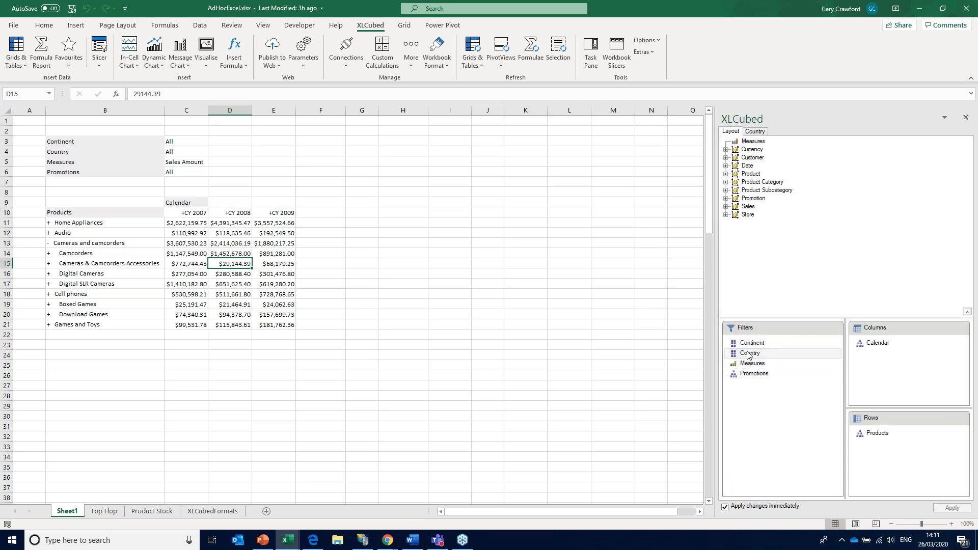
left_click_drag(795, 354, 873, 433)
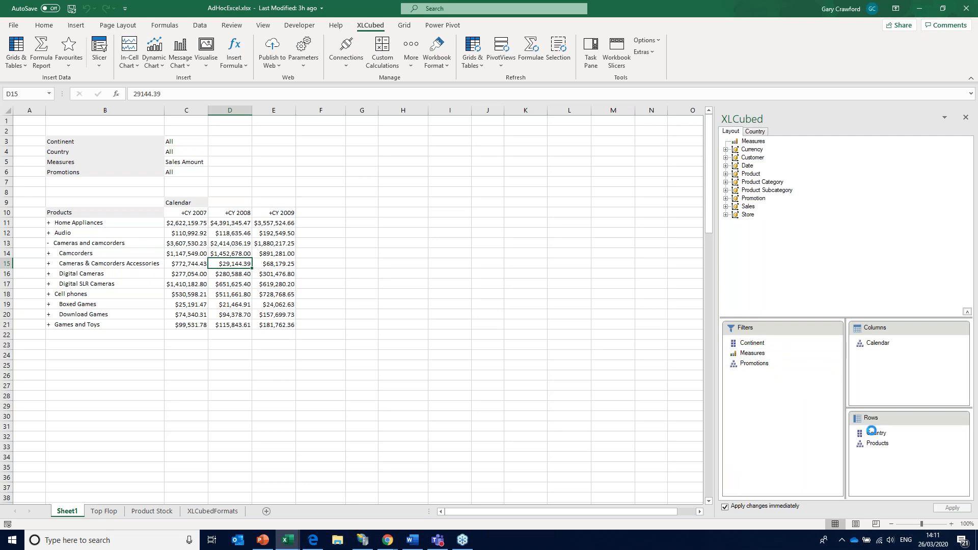
Step: Expand All in the grid's Country rows to list the individual countries, and select Armenia's product rows
left_click(64, 247)
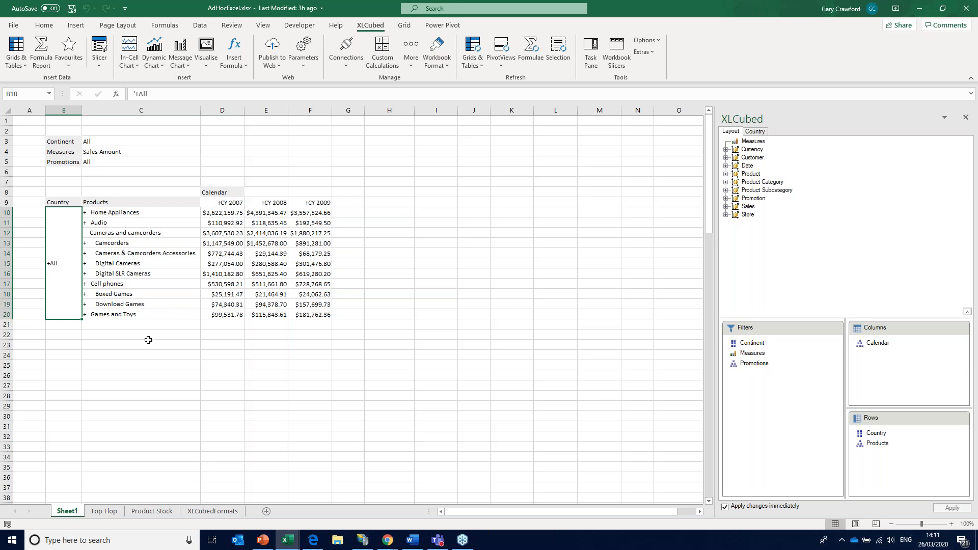
left_click(125, 252)
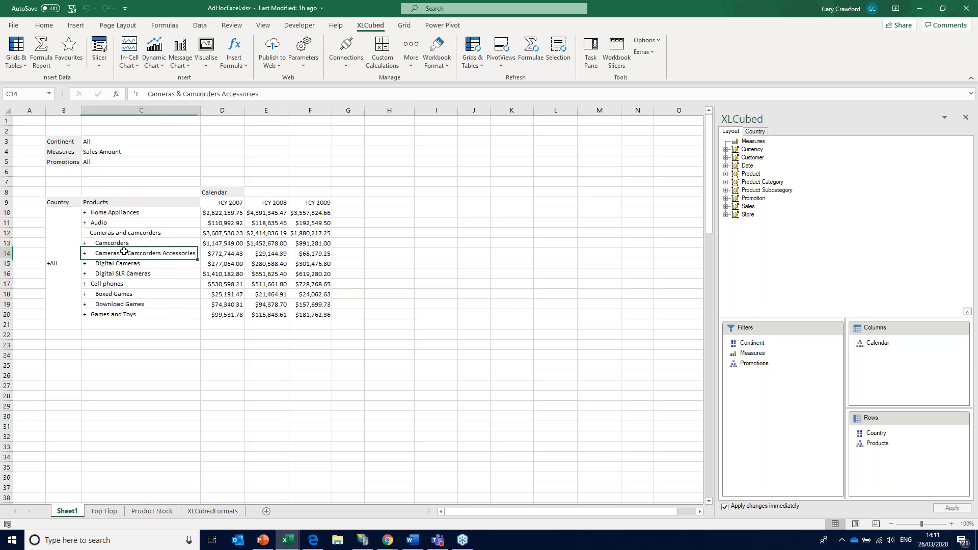
left_click(60, 262)
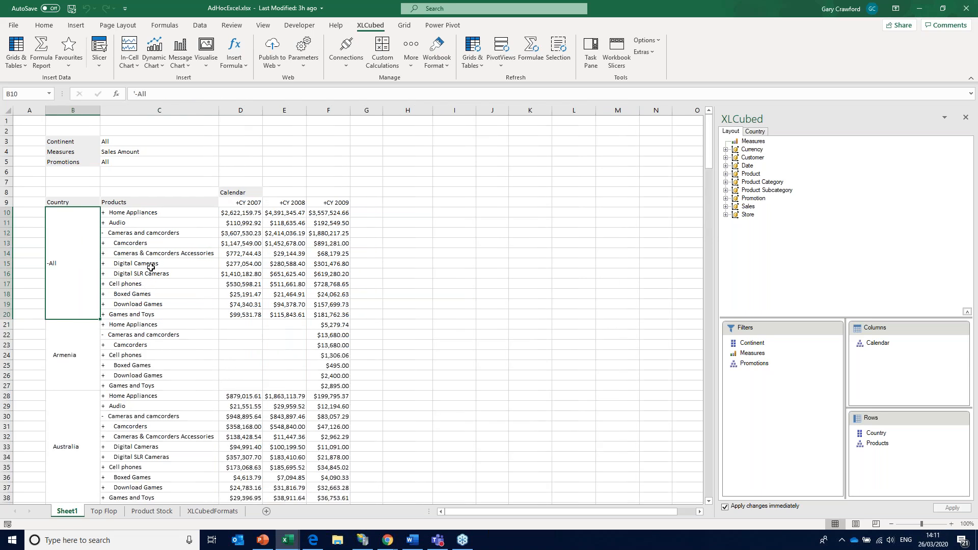
left_click_drag(145, 328, 162, 384)
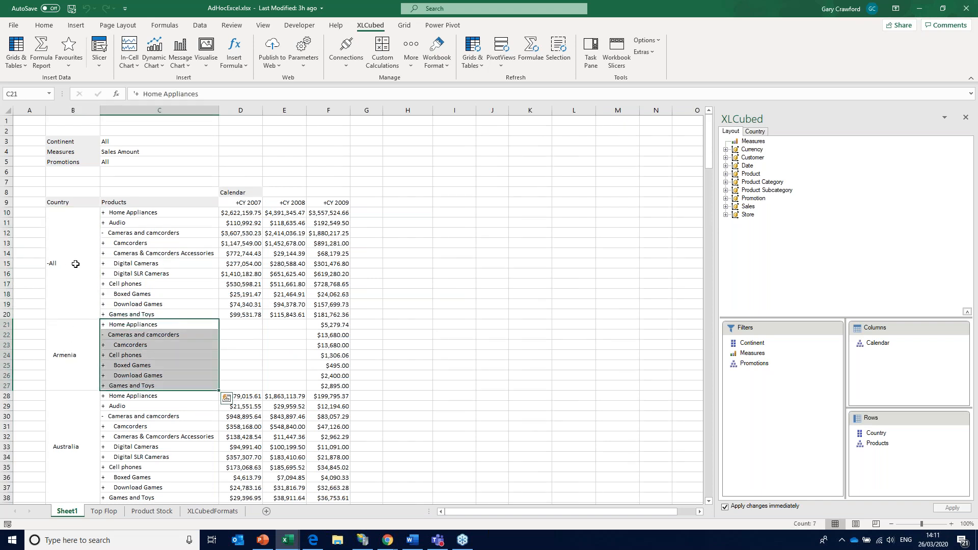
Step: Keep only Canada, France and Germany in the grid's Country rows
scroll(134, 335, "down", 5)
scroll(134, 335, "down", 9)
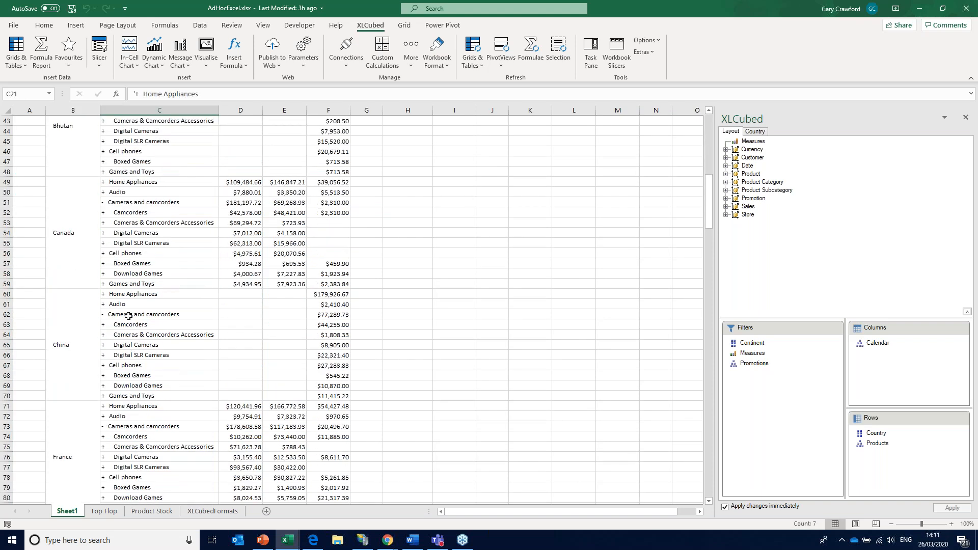
left_click(65, 233)
left_click(66, 433, "ctrl")
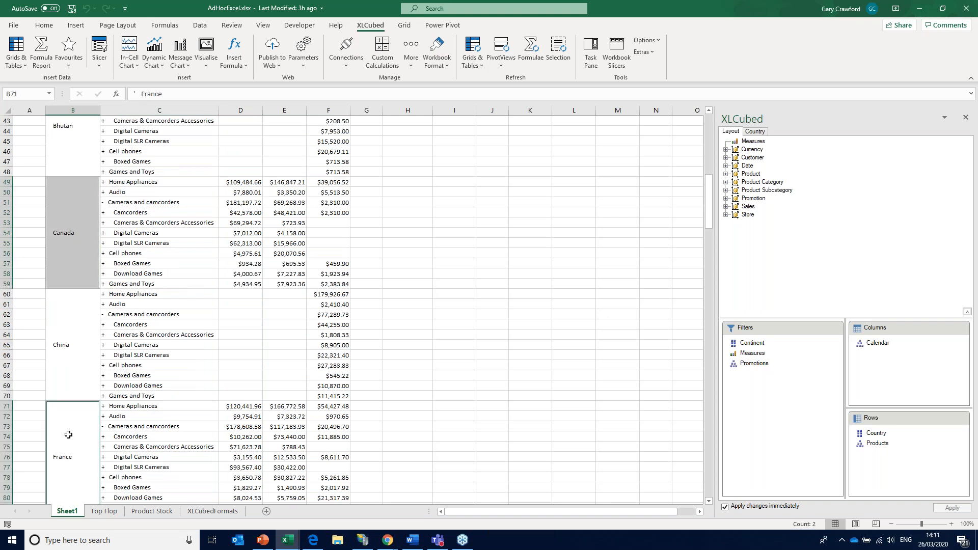
scroll(73, 448, "down", 3)
left_click(73, 448, "ctrl")
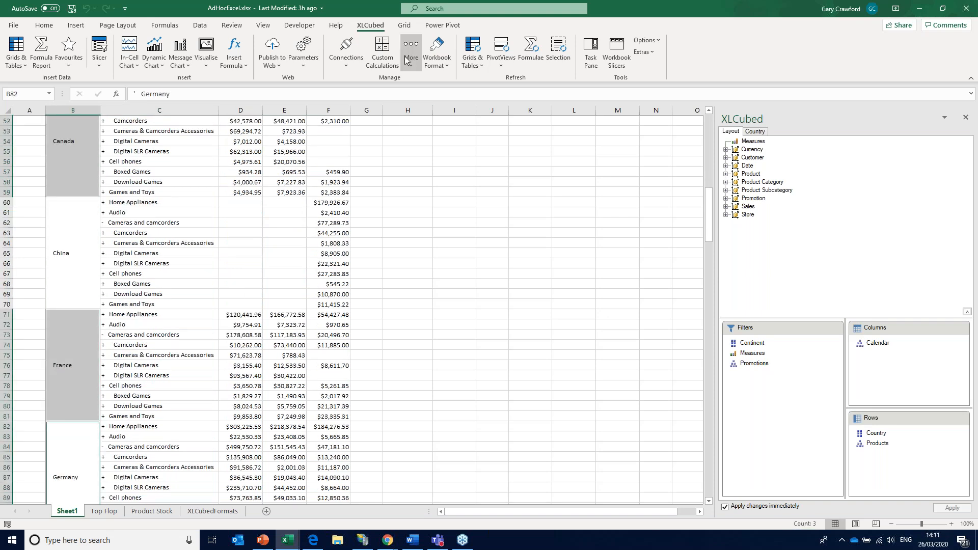
left_click(404, 27)
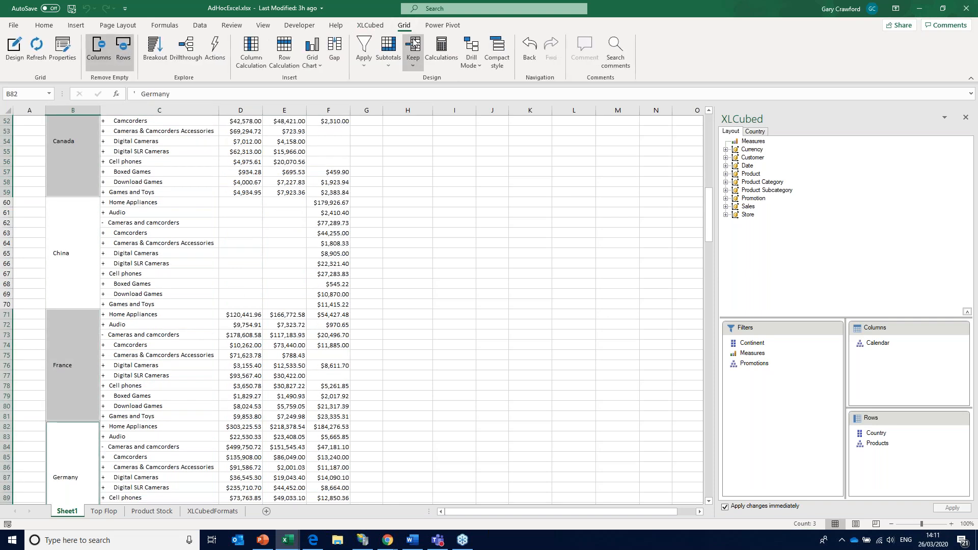
left_click(414, 62)
left_click(425, 80)
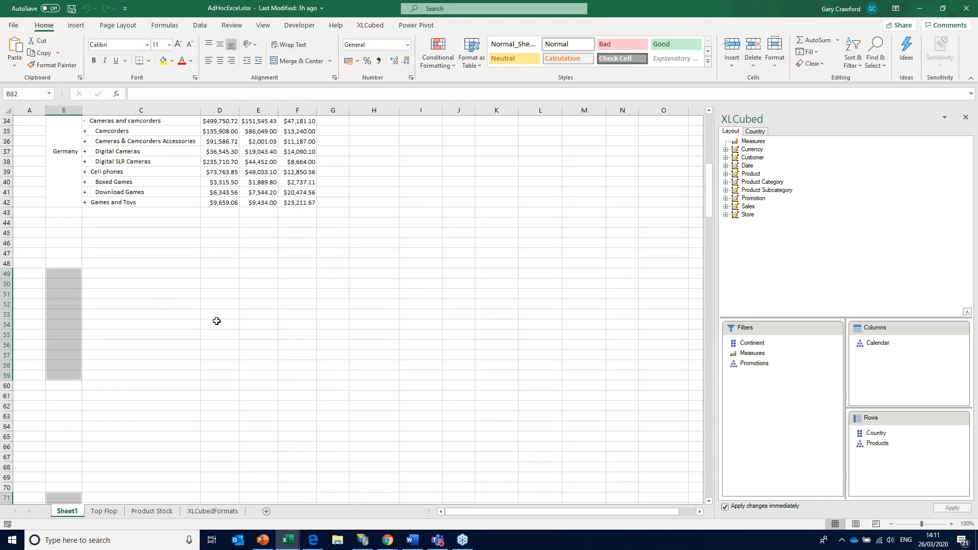
Step: Move Country from the grid's rows to the columns, beneath Calendar
scroll(216, 321, "up", 15)
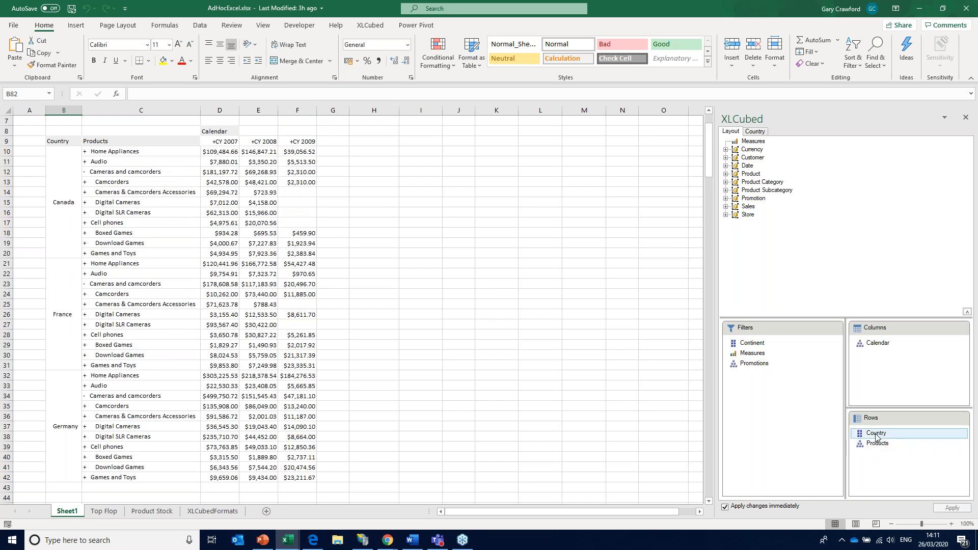
left_click_drag(875, 437, 875, 365)
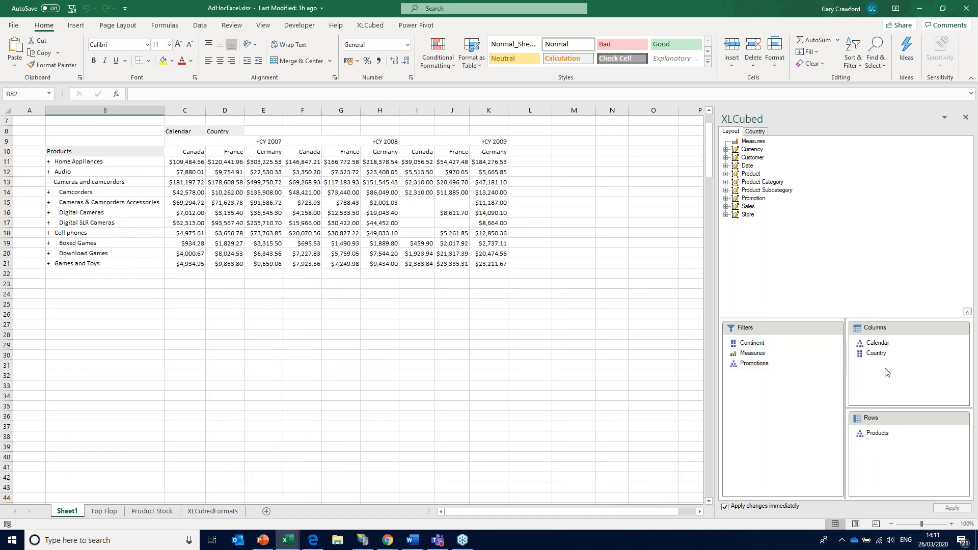
Step: Clear the Country member selection so it covers all countries, and move Country from the columns to the filters
double_click(876, 354)
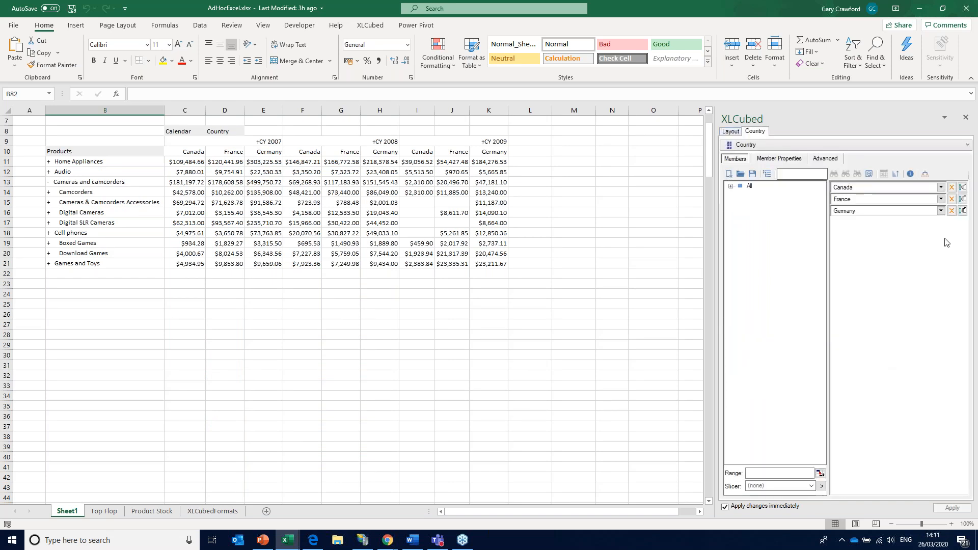
double_click(737, 185)
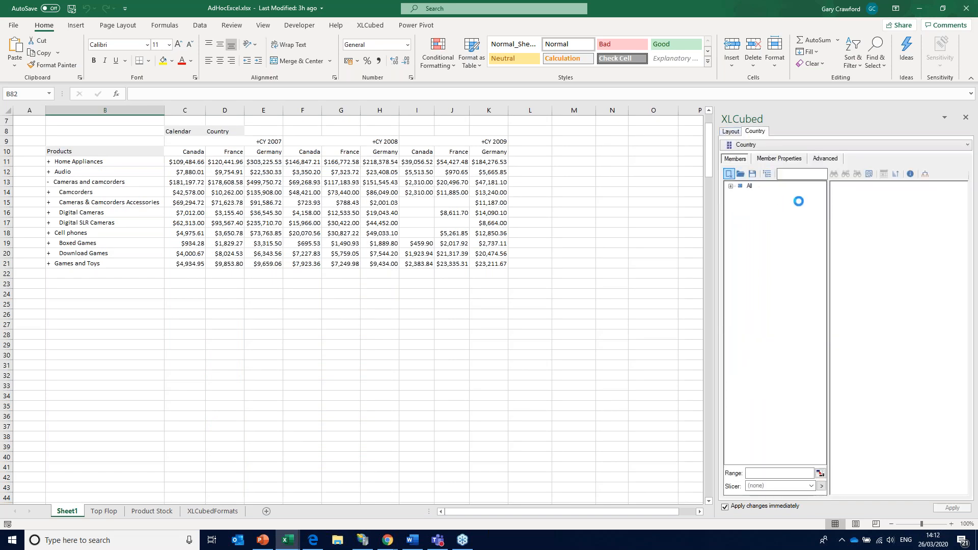
left_click(731, 132)
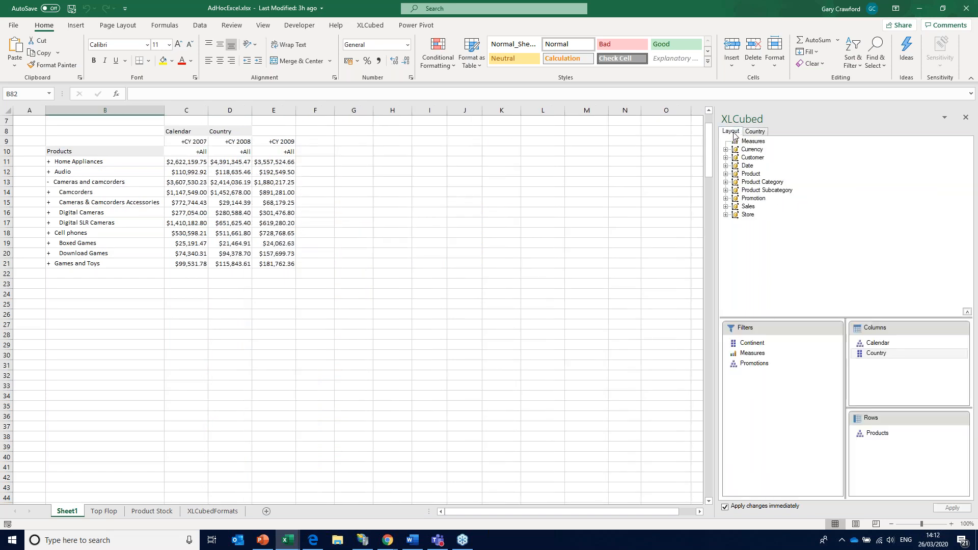
double_click(876, 353)
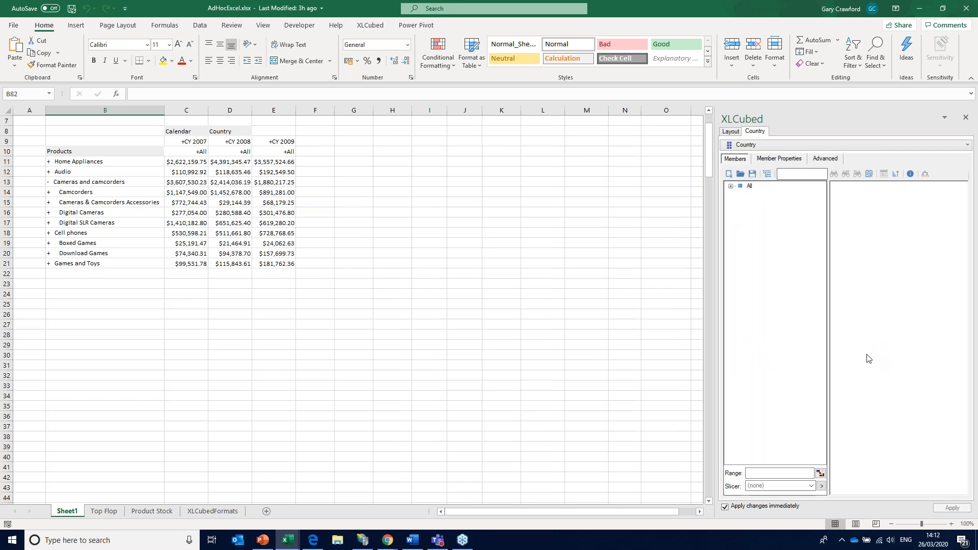
left_click(732, 131)
left_click_drag(877, 354, 756, 354)
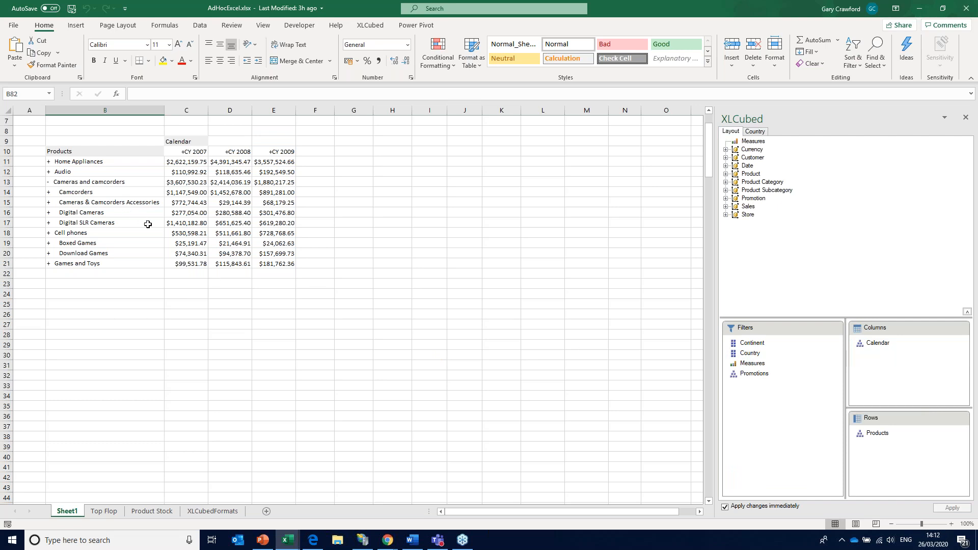
Step: Clear the grid's Products member selection and expand All in the member tree to show the product categories
scroll(164, 231, "up", 1)
scroll(164, 232, "up", 1)
left_click(134, 281)
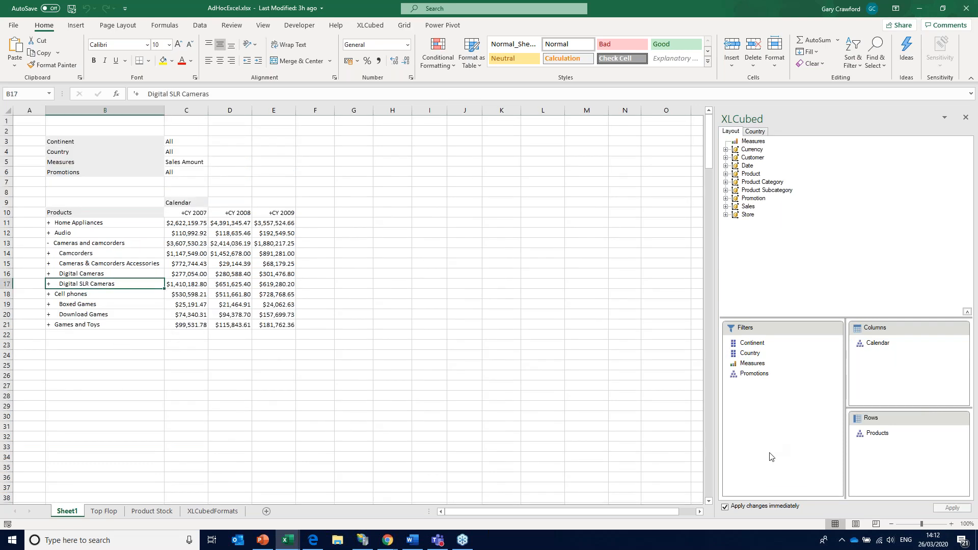
left_click(877, 435)
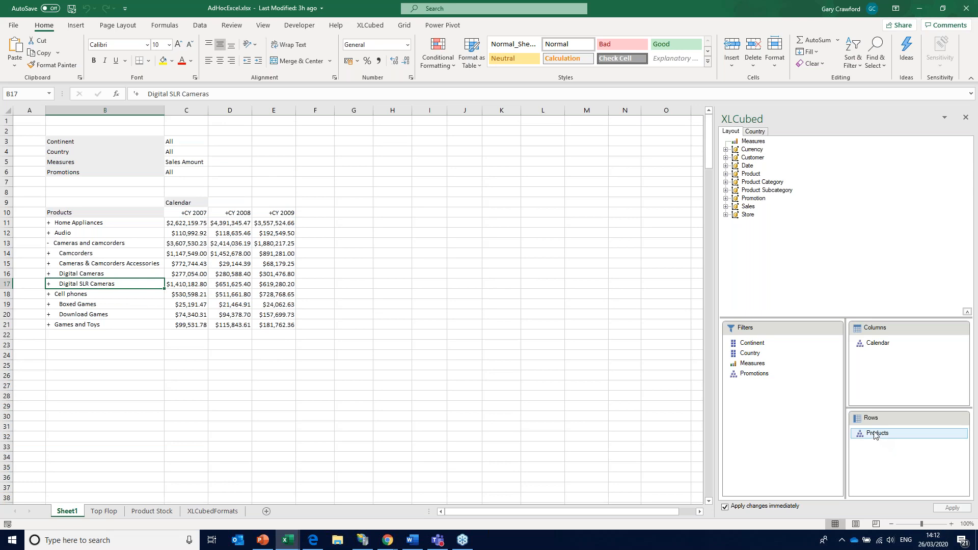
double_click(876, 434)
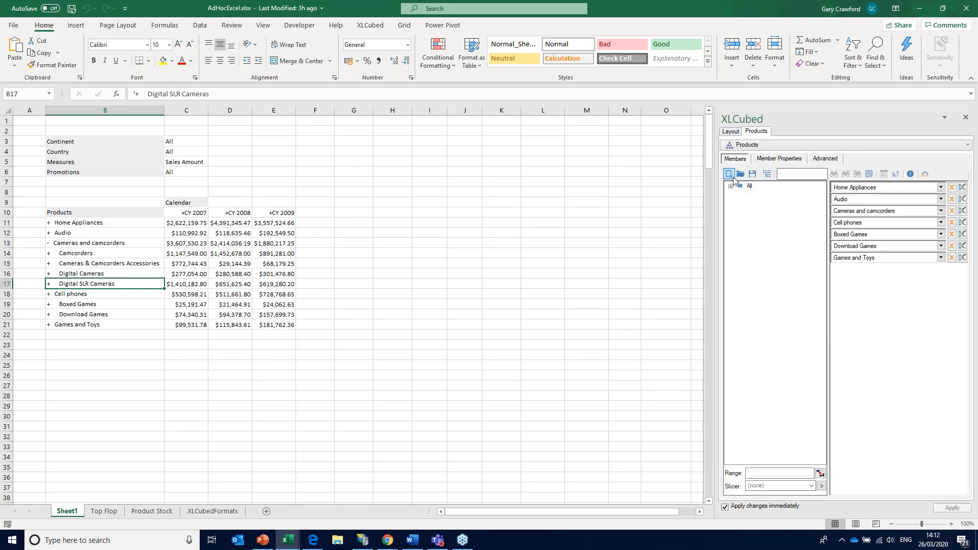
left_click(730, 175)
left_click(732, 186)
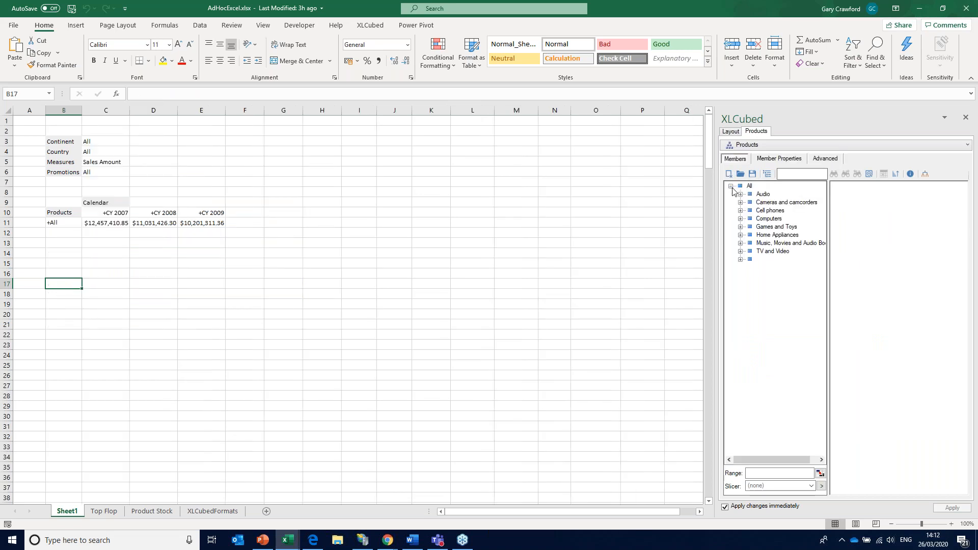
Step: Add Home Appliances to the Products selection and set it to show its lowest descendants
left_click(741, 236)
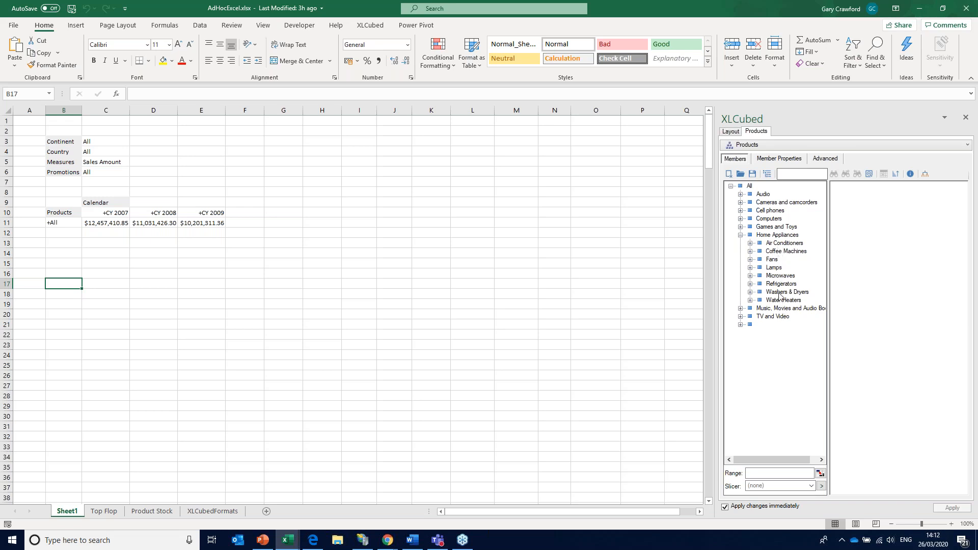
left_click_drag(777, 235, 820, 248)
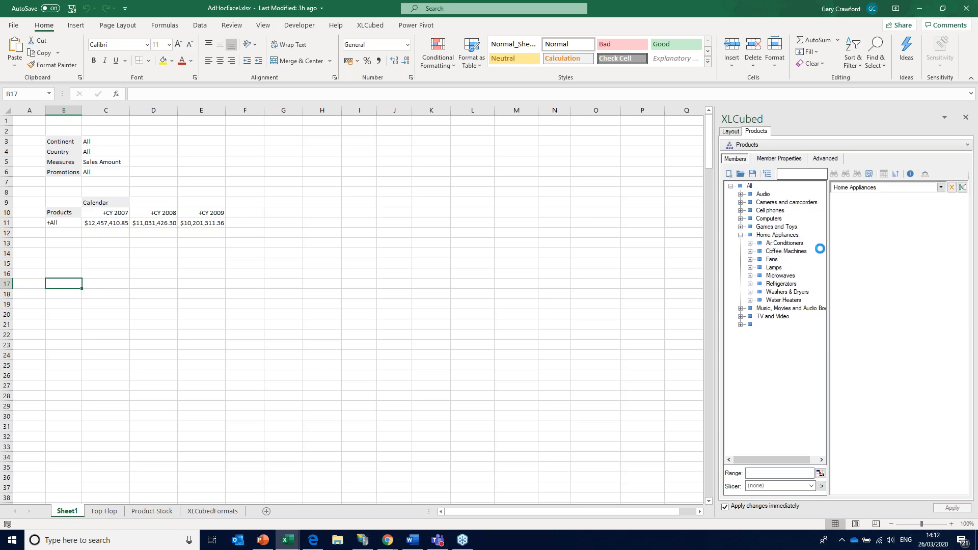
left_click(750, 243)
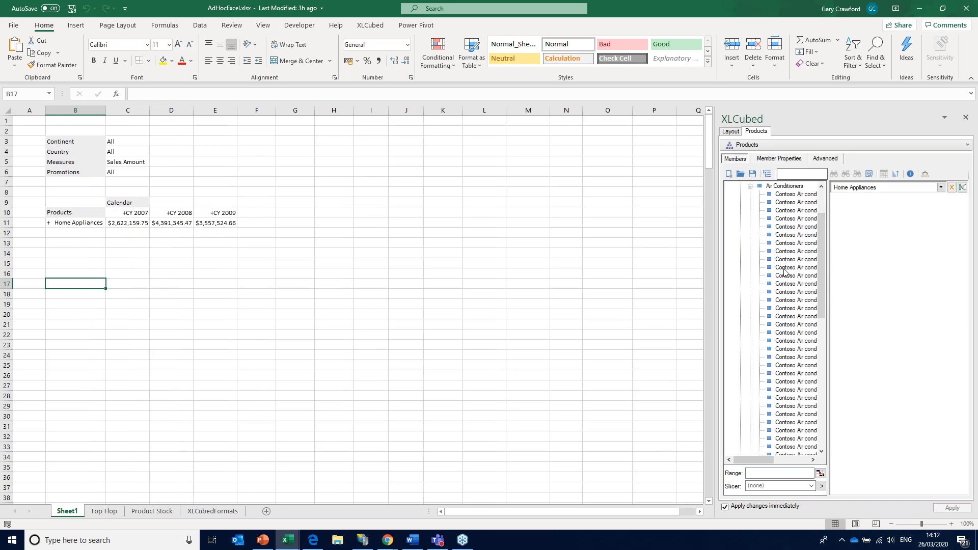
left_click(750, 186)
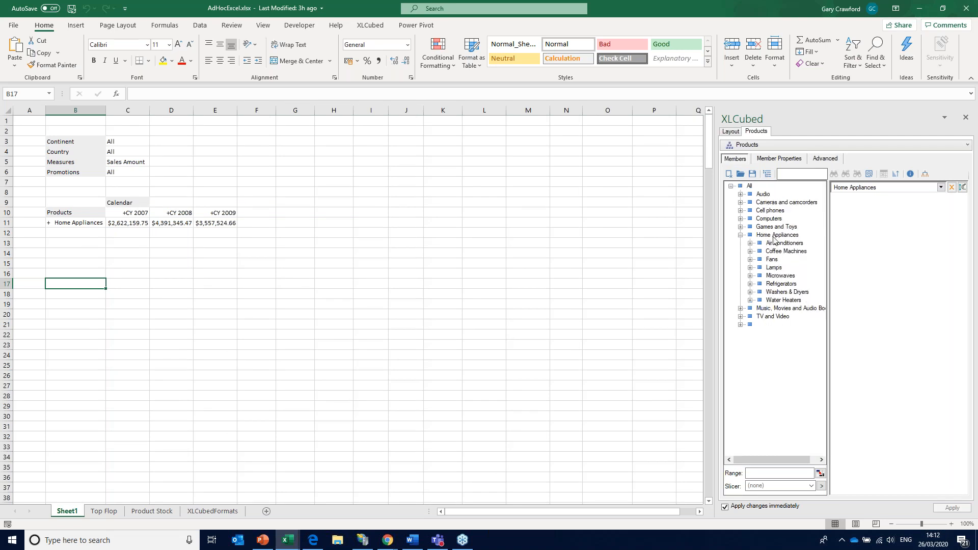
left_click(941, 187)
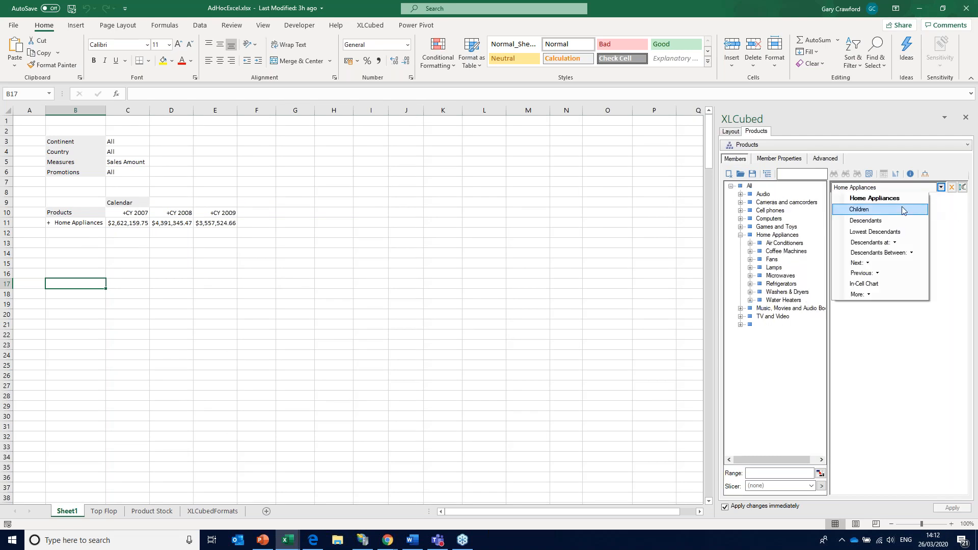
left_click(892, 233)
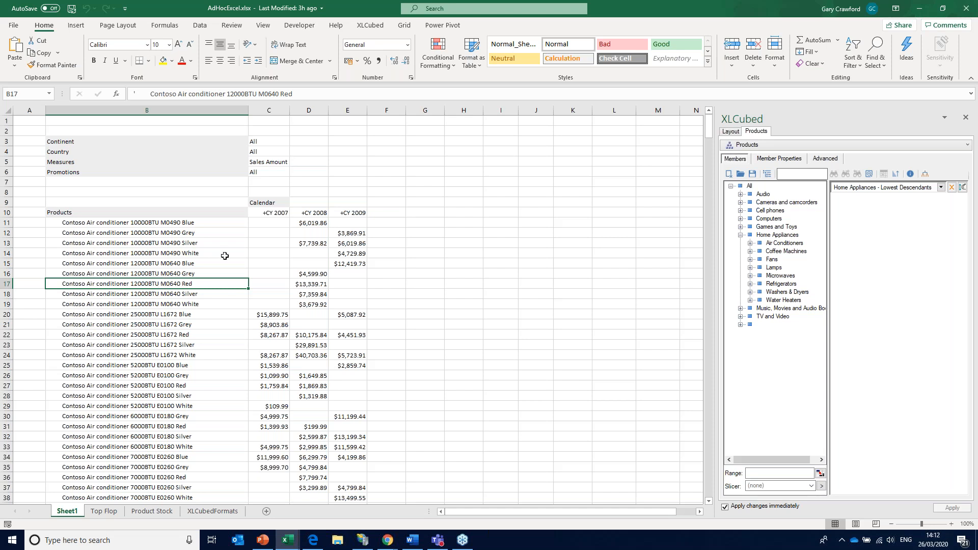
Step: Remove the Home Appliances lowest descendants entry from the Products selection and return to the grid's layout
left_click(951, 188)
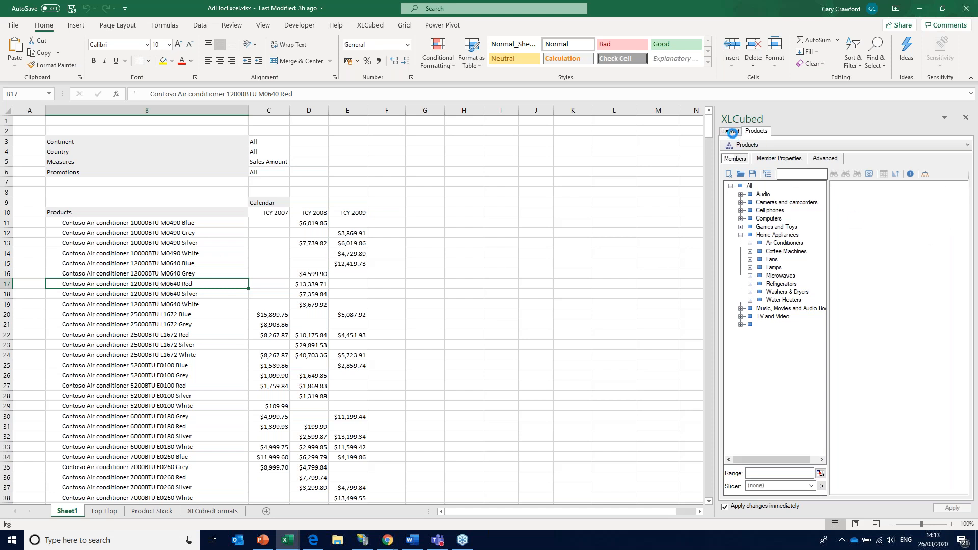
left_click(731, 132)
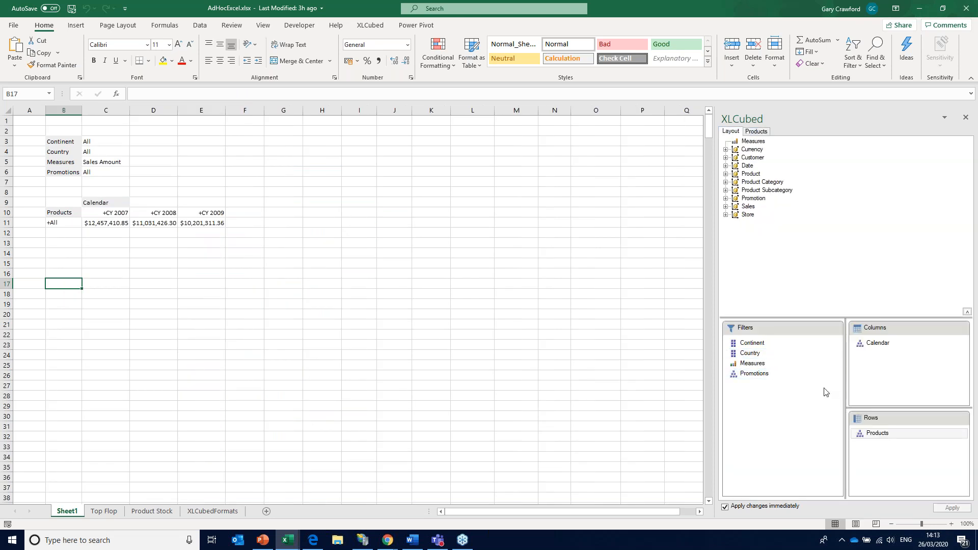
Step: Drive the Products selection from the Stock Outage list range B5:B35 on the Product Stock sheet
double_click(876, 434)
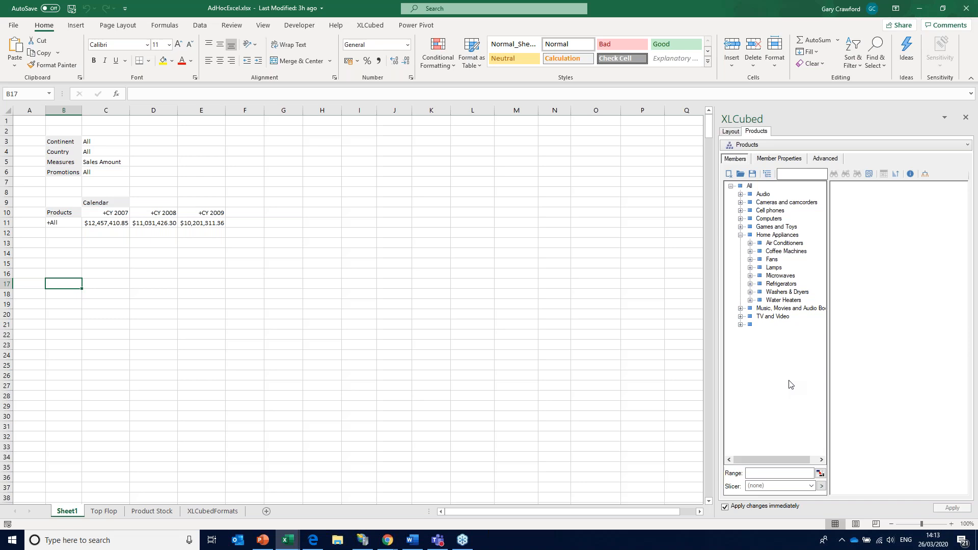
left_click(821, 474)
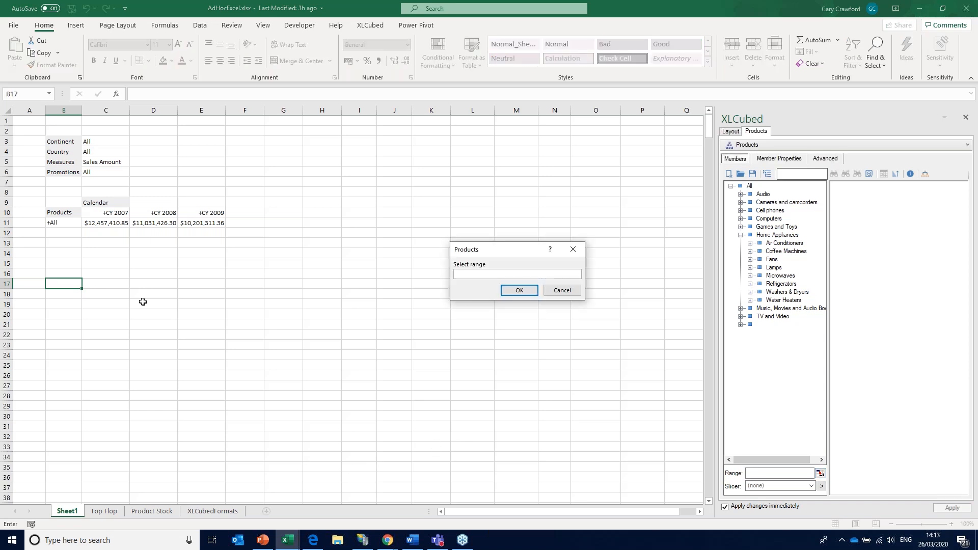
left_click(153, 511)
mouse_move(59, 161)
left_mouse_down()
mouse_move(61, 442)
mouse_move(74, 285)
mouse_move(58, 163)
mouse_move(50, 468)
left_mouse_up()
left_click(522, 291)
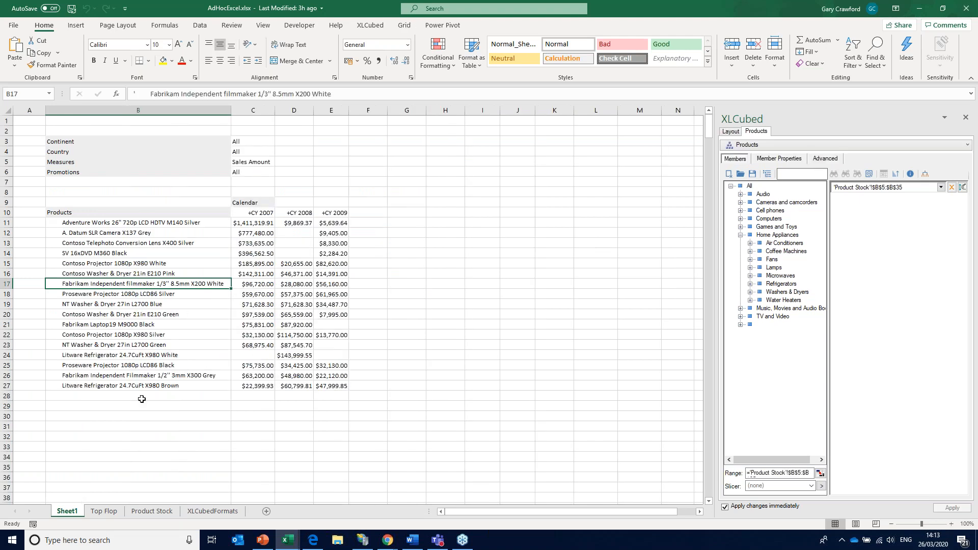
Step: Copy the Low Stock products in D5:D12 on the Product Stock sheet to B22, below the Stock Outage list
left_click(156, 511)
left_click_drag(288, 162, 288, 231)
key("ctrl+c")
left_click(41, 334)
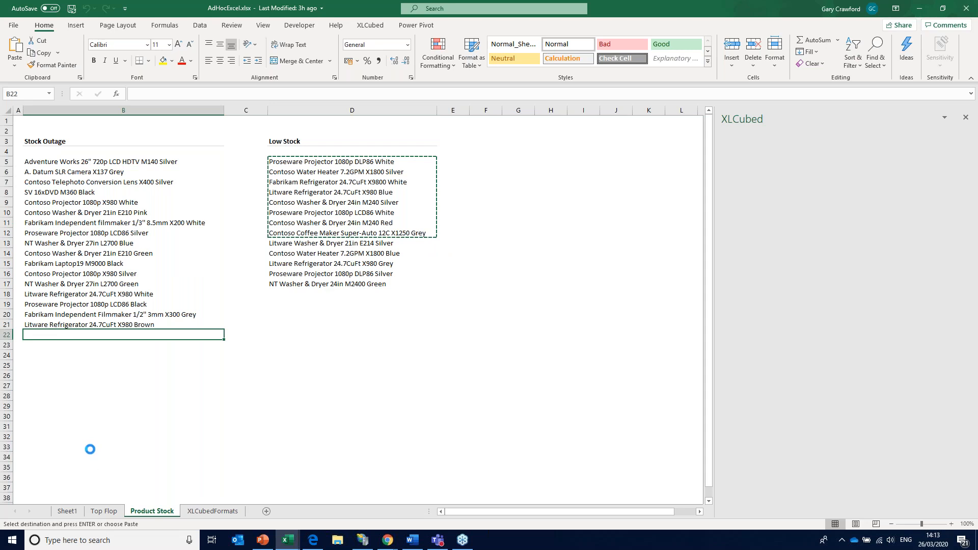
key("Return")
Step: Remove the Product Stock range from the Sheet1 grid's Products selection and expand All into its product categories
left_click(67, 511)
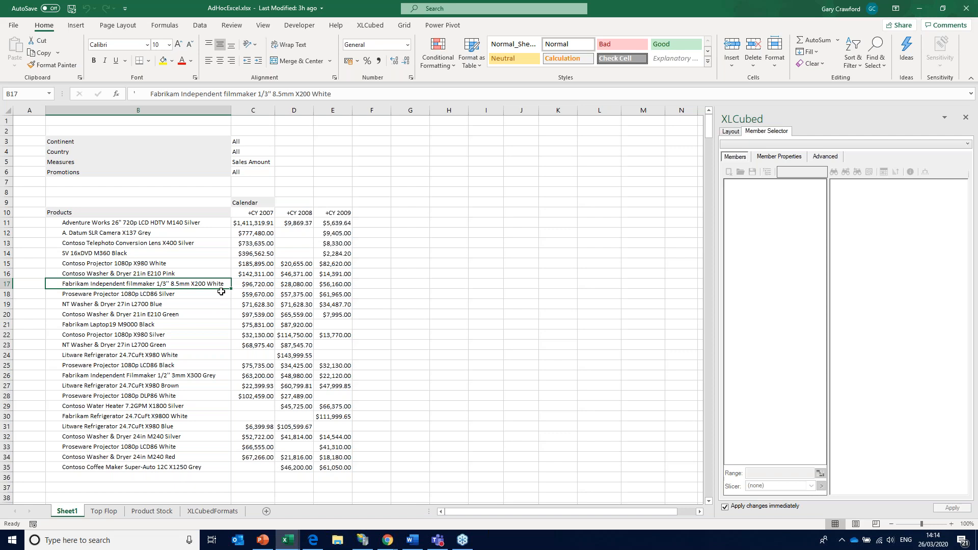
left_click(279, 264)
left_click(731, 131)
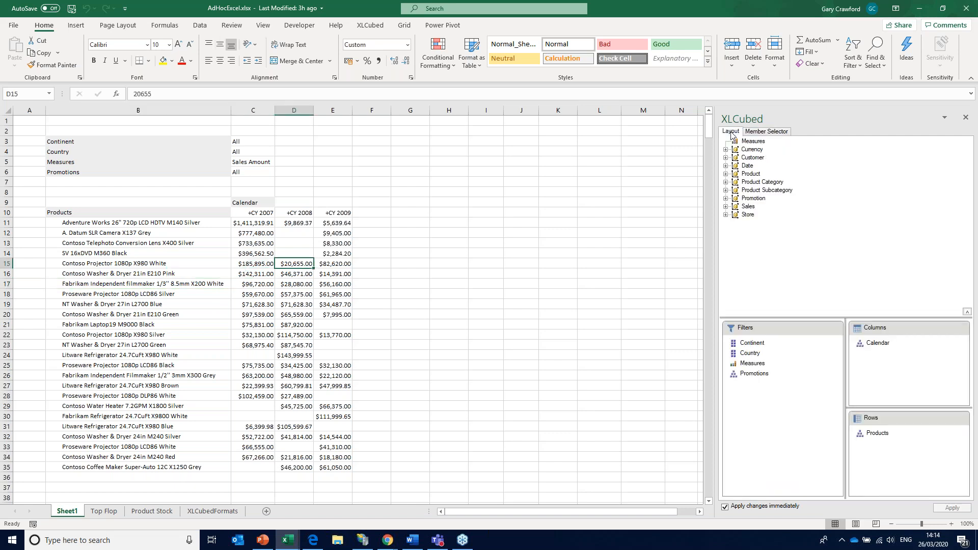
double_click(897, 439)
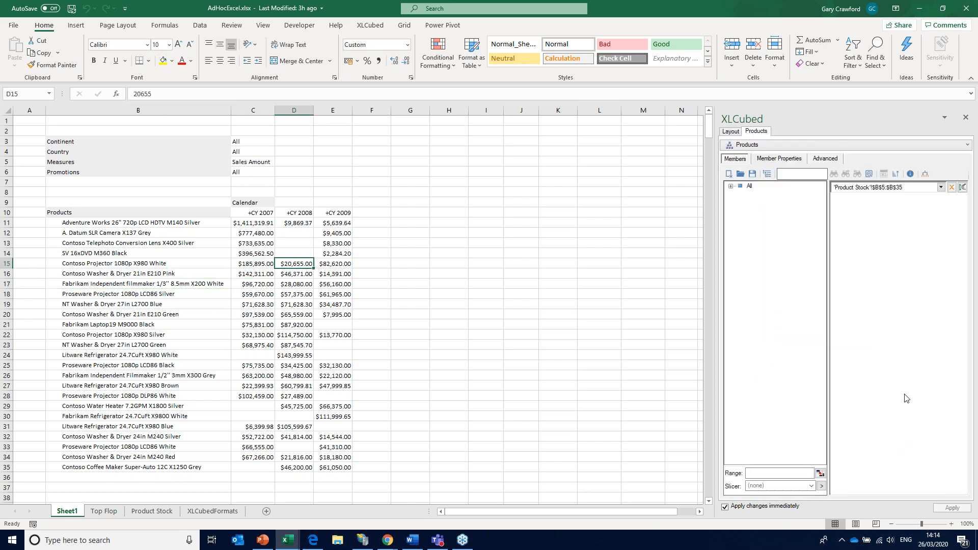
left_click(951, 187)
left_click(731, 132)
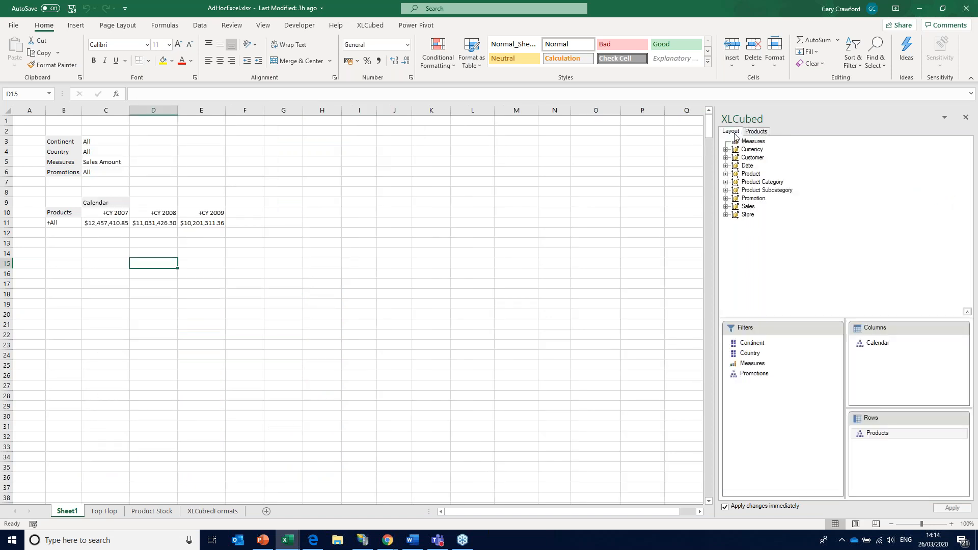
left_click(63, 222)
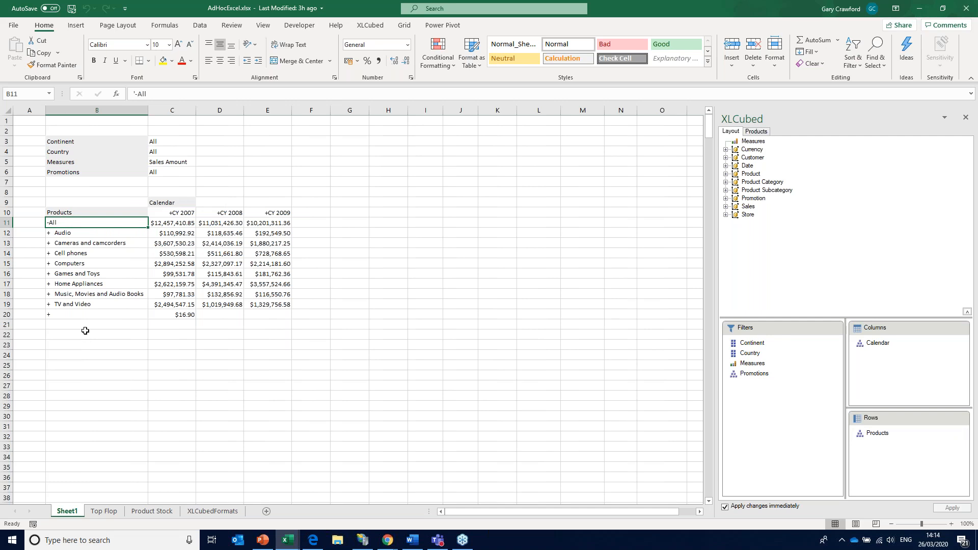
Step: Insert a column calculation after CY 2008 in the grid and title it "% growth"
left_click(230, 213)
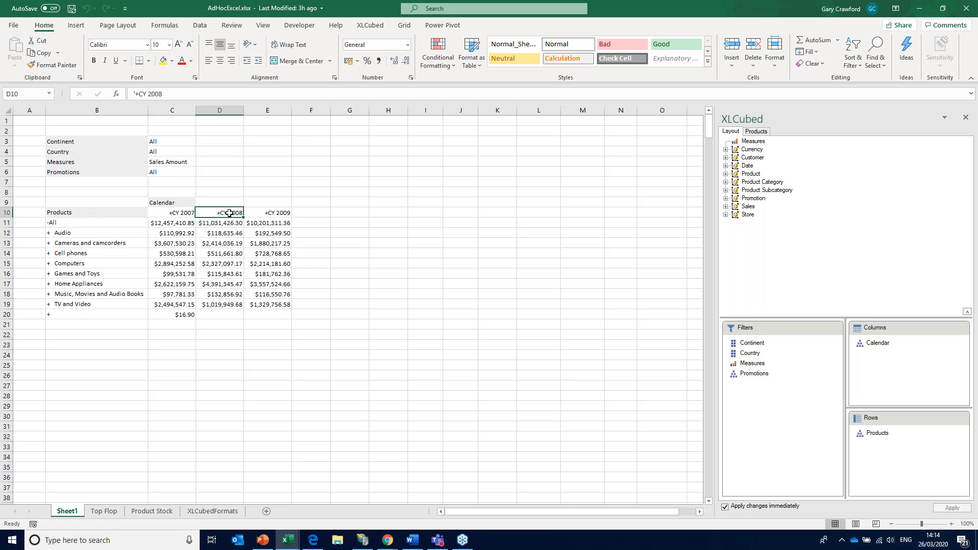
left_click(403, 26)
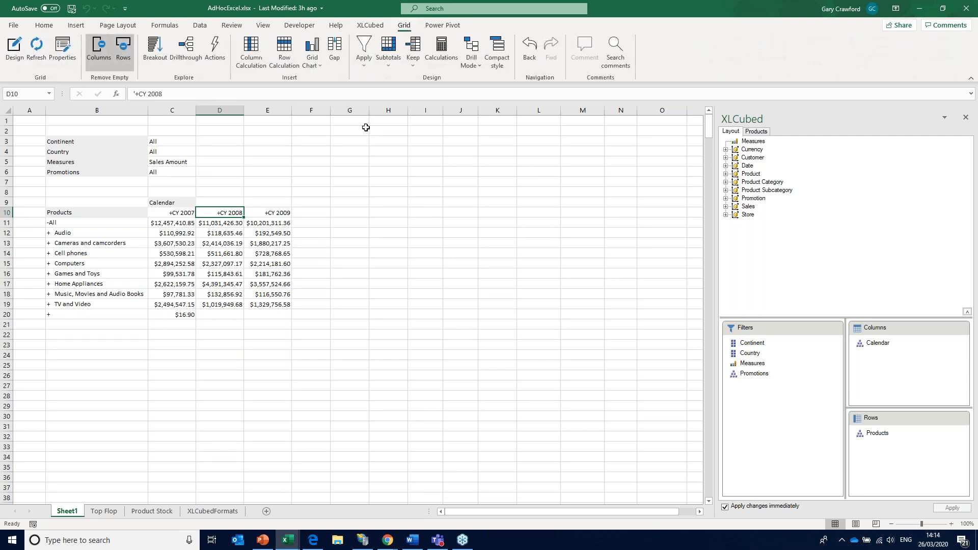
left_click(255, 60)
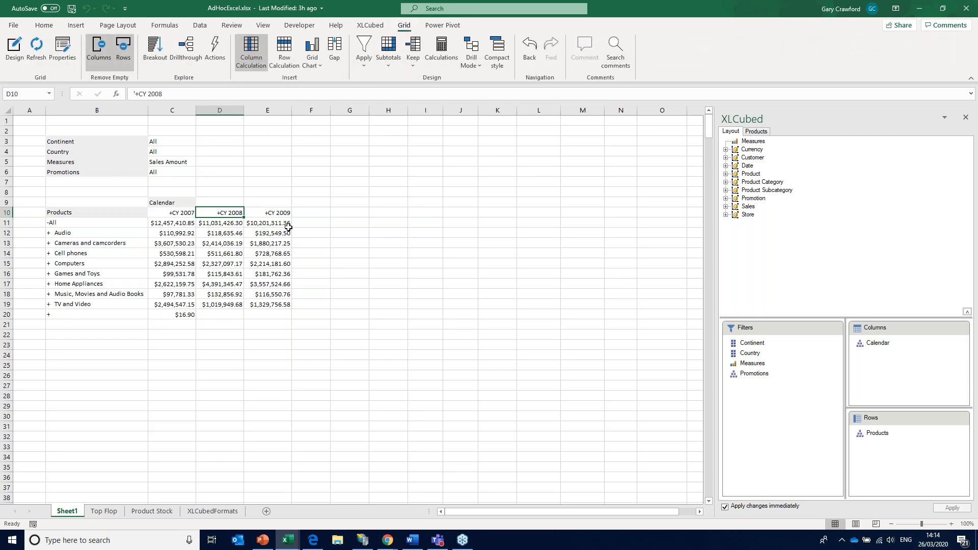
left_click(258, 214)
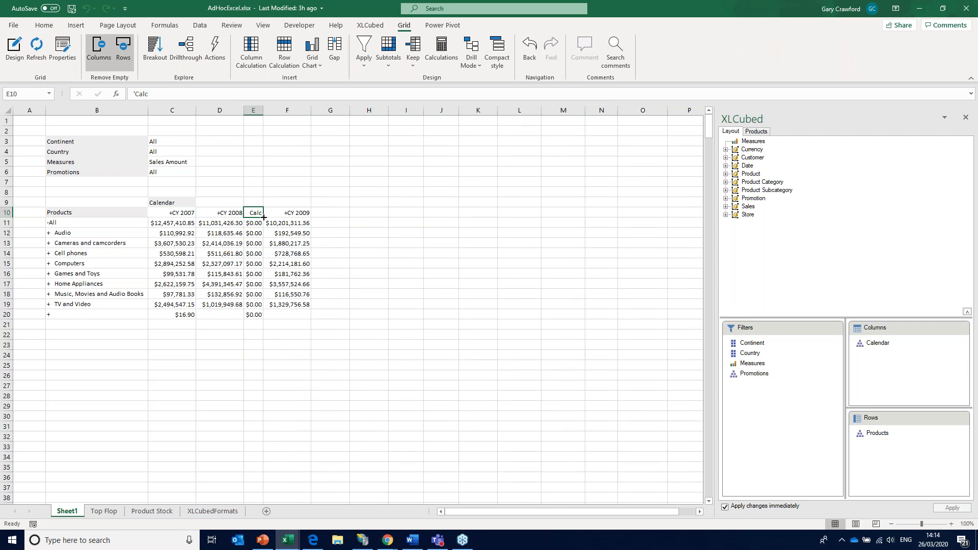
type("% growth")
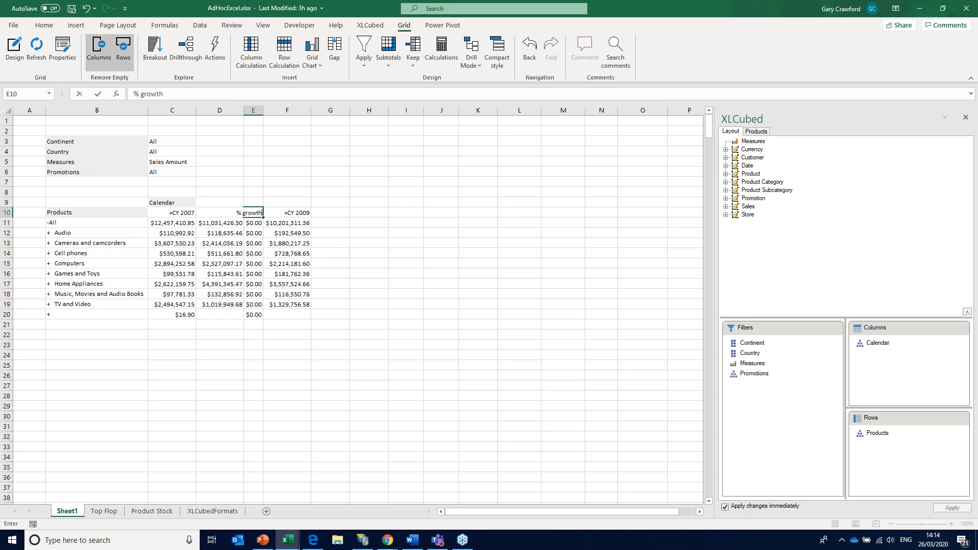
key("Return")
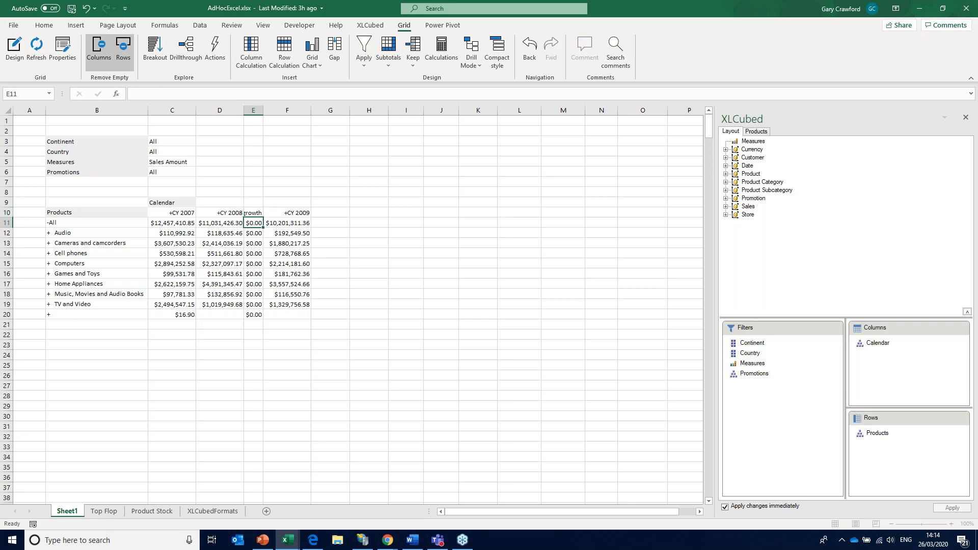
Step: Enter the formula =(D11-C11)/C11 in the % growth column to calculate the change from CY 2007 to CY 2008
type("=")
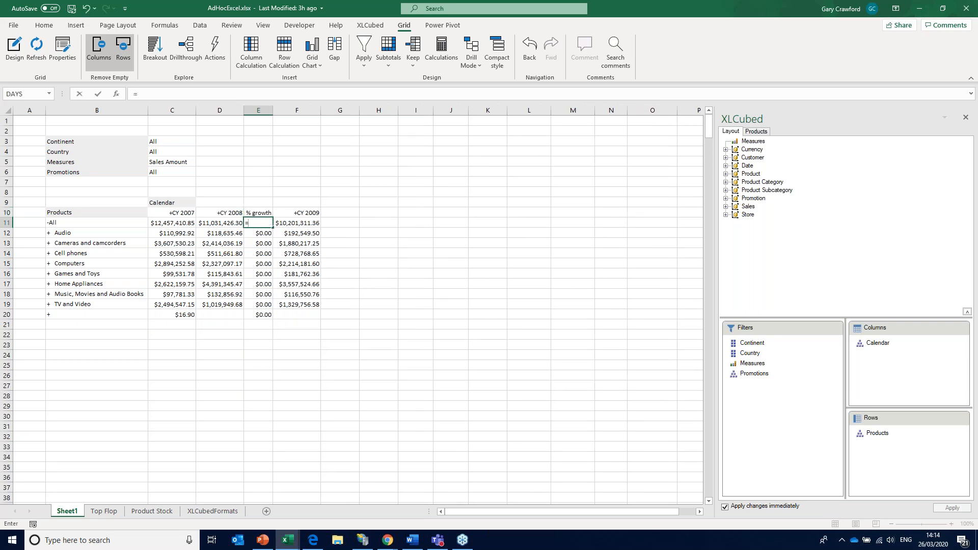
type("(")
key("Left")
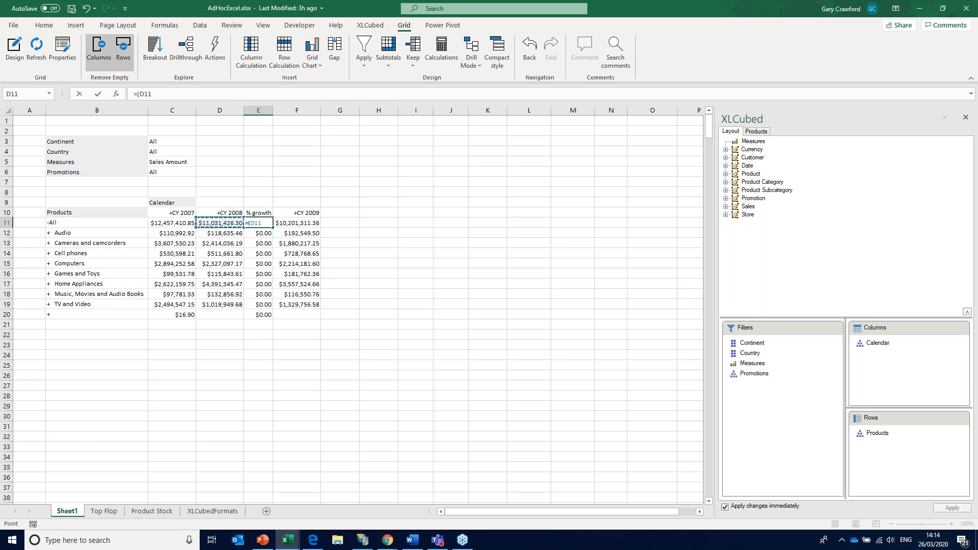
type("-")
key("Left")
key("Left")
type(")/")
key("Left")
key("Left")
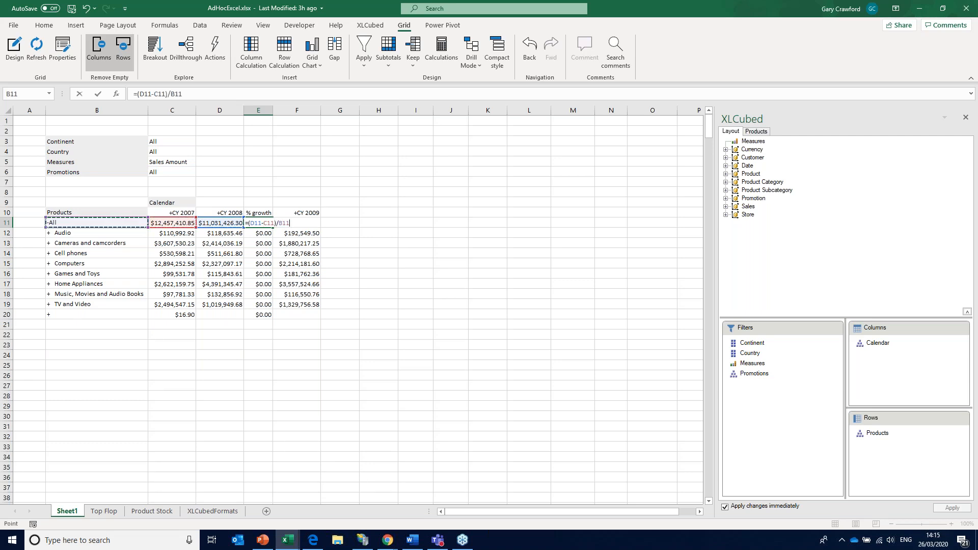
key("Return")
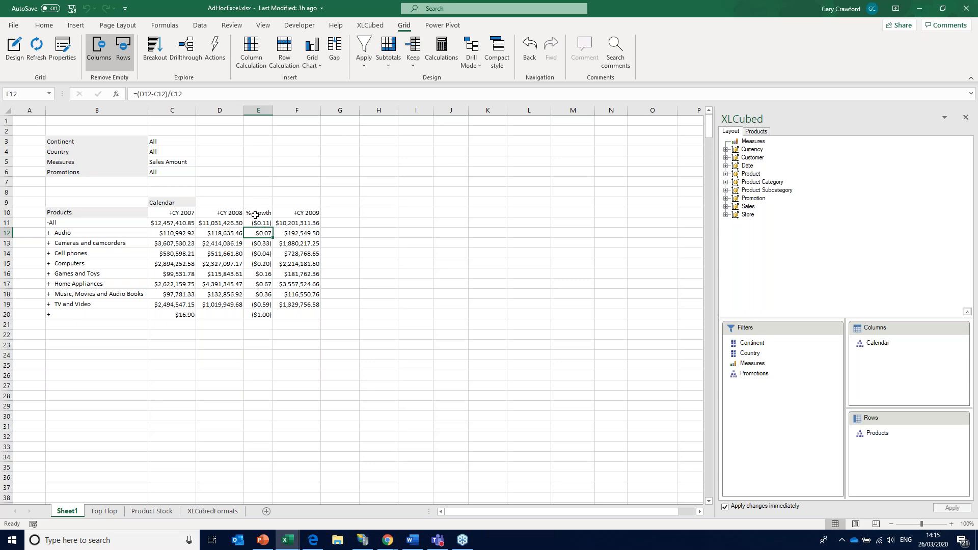
Step: Format the % growth calculation as a percentage with 0 decimal places
left_click(259, 213)
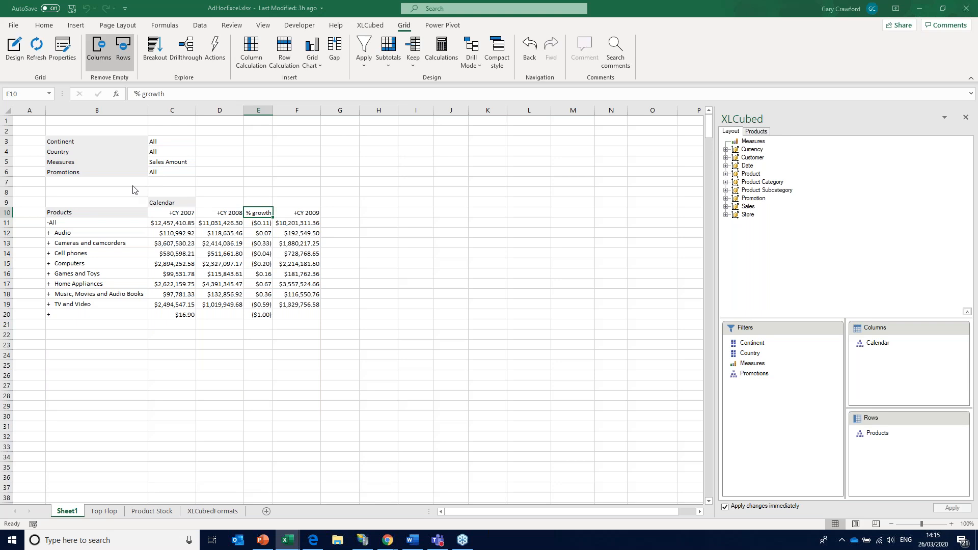
left_click(293, 258)
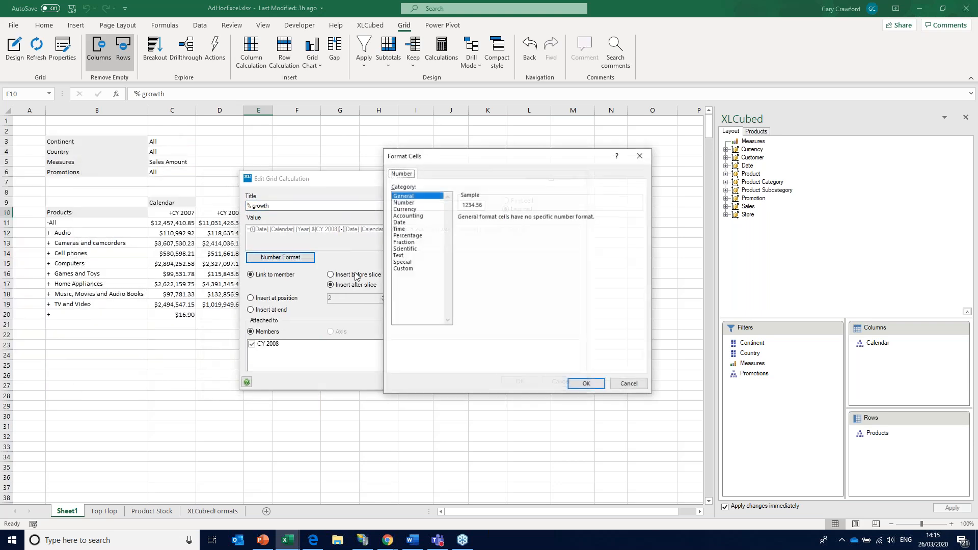
left_click(407, 235)
left_click(527, 220)
left_click(528, 221)
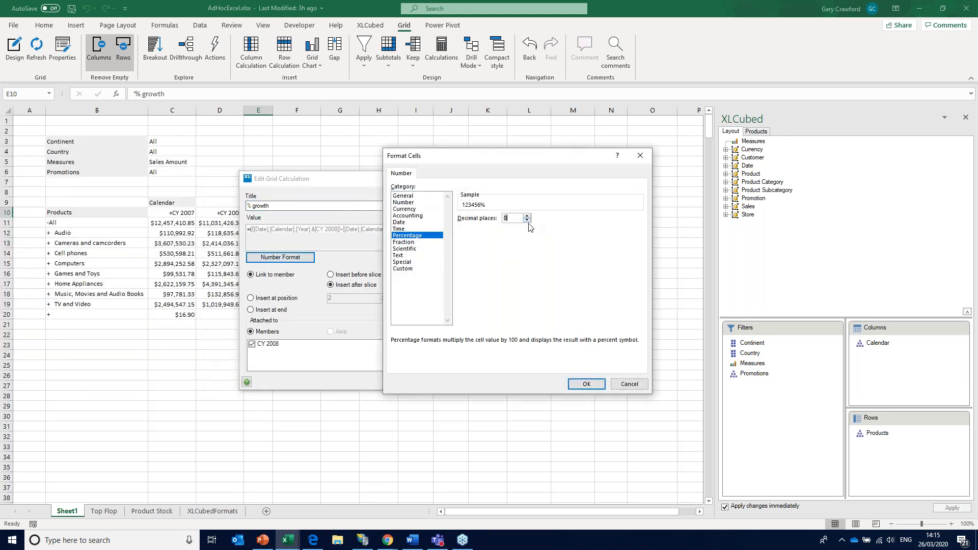
left_click(587, 384)
left_click(515, 384)
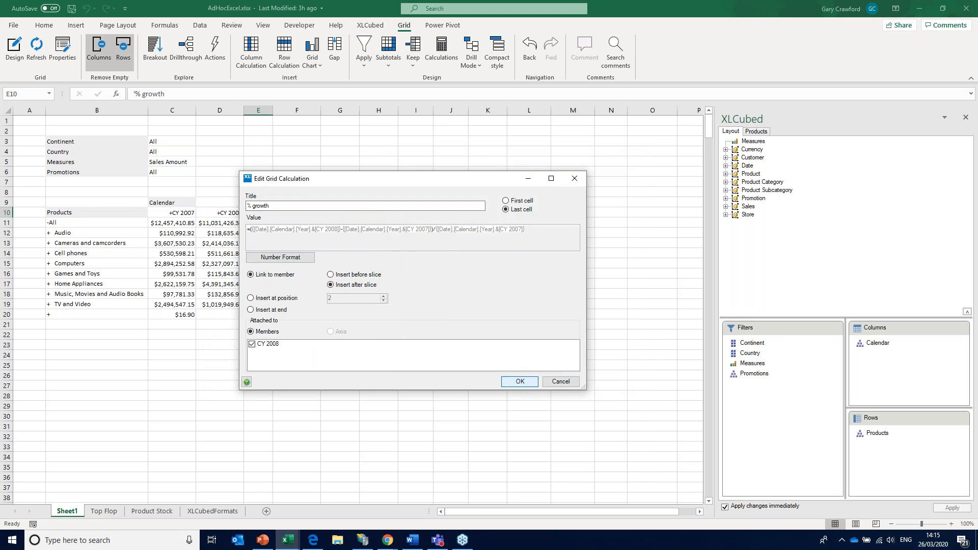
Step: Drill into Computers to view its subcategories with their growth, and collapse it again
double_click(81, 262)
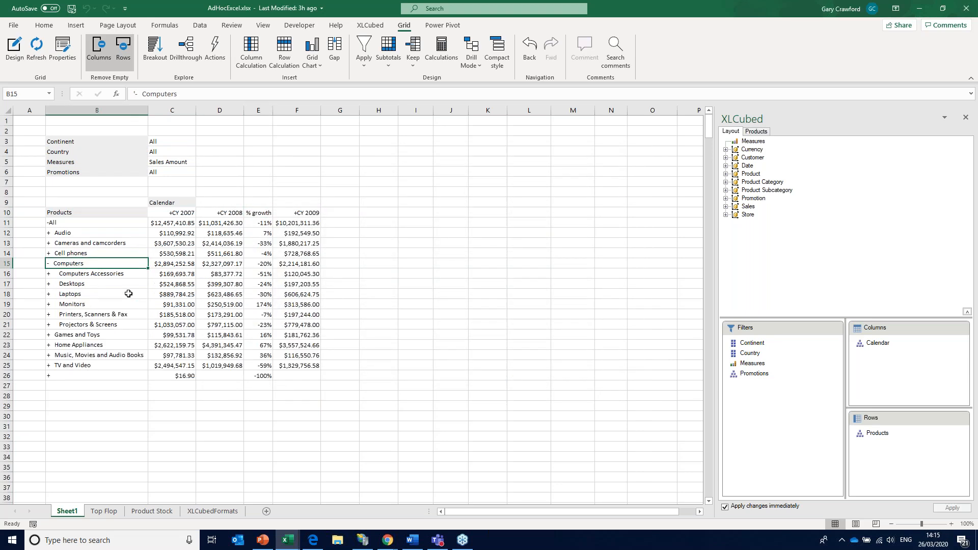
double_click(85, 263)
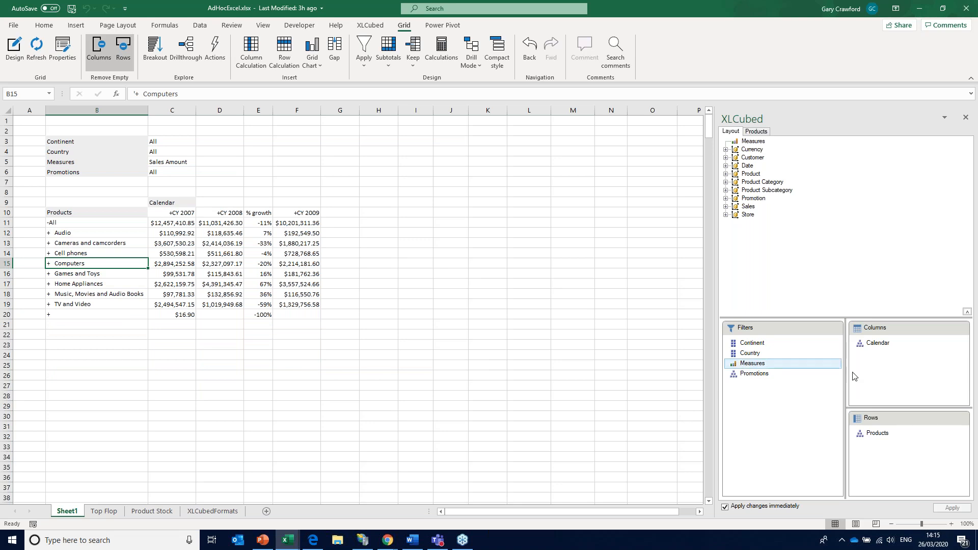
Step: Move Promotions from the filters to the columns above Calendar and expand its All member
left_click(757, 374)
left_click_drag(756, 375, 884, 343)
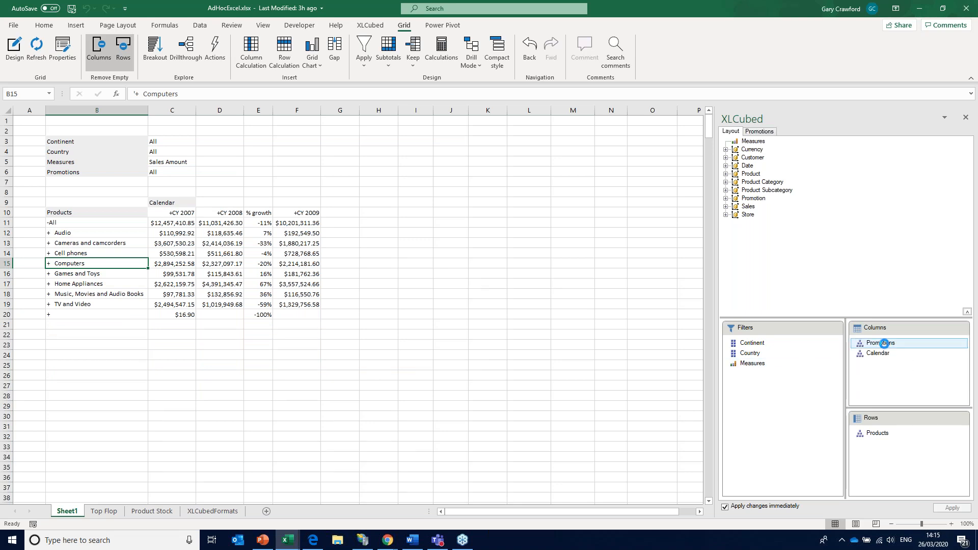
left_click(228, 203)
double_click(228, 203)
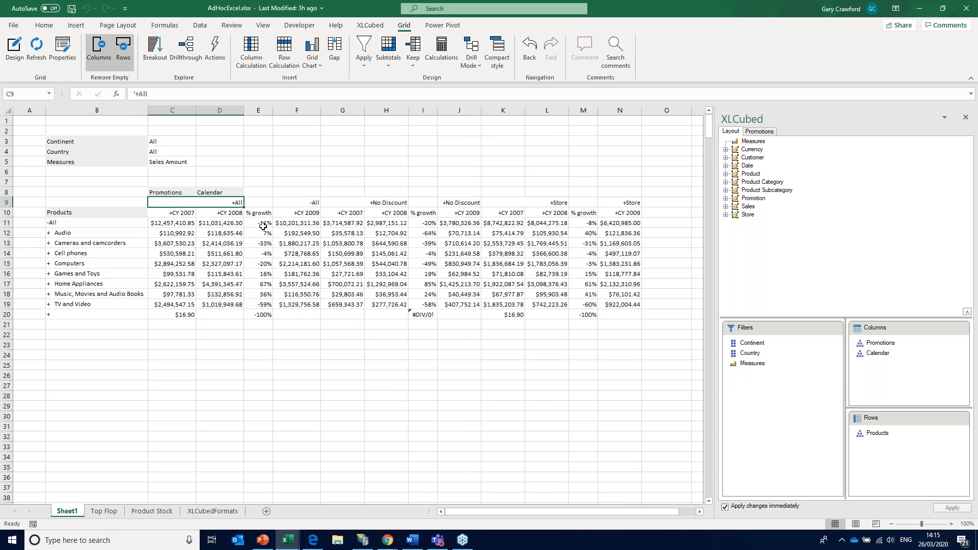
Step: Inspect the % growth formulas in the Cameras and camcorders row for the No Discount and Store promotions
left_click(425, 242)
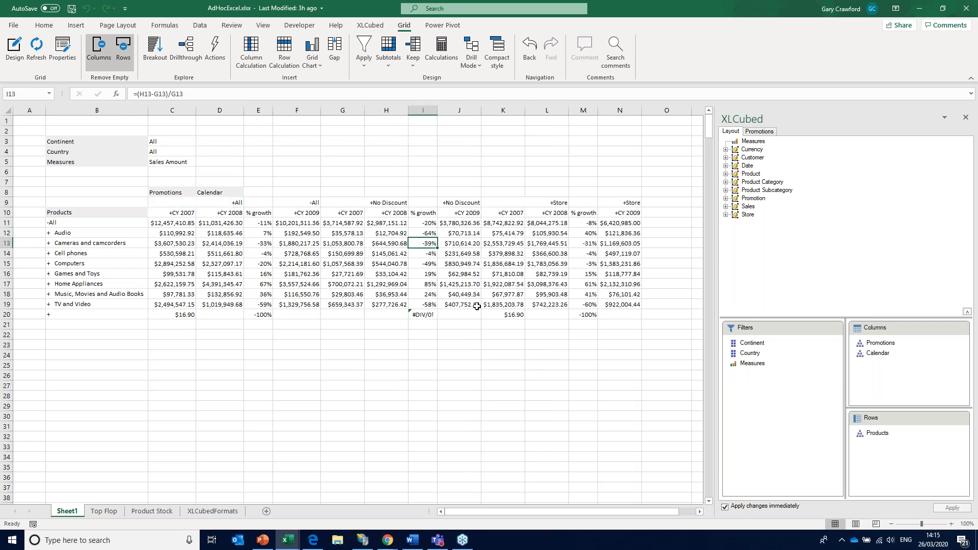
key("F2")
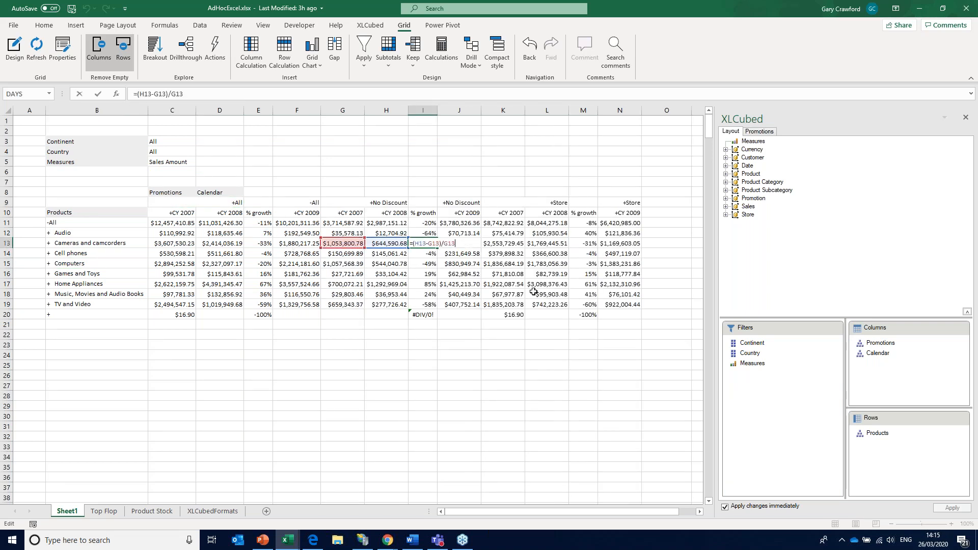
left_click(589, 247)
key("F2")
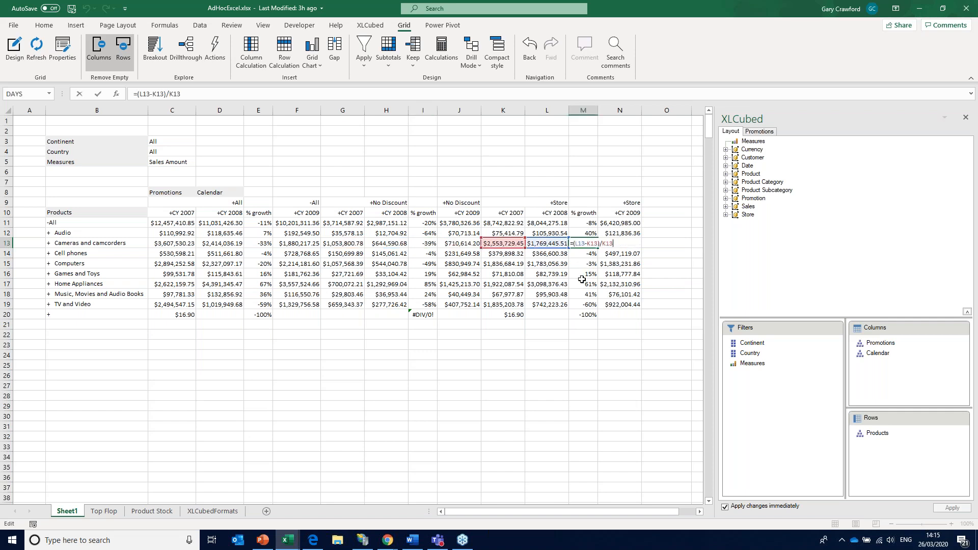
Step: Move Promotions from the columns back to the grid's filters
double_click(880, 345)
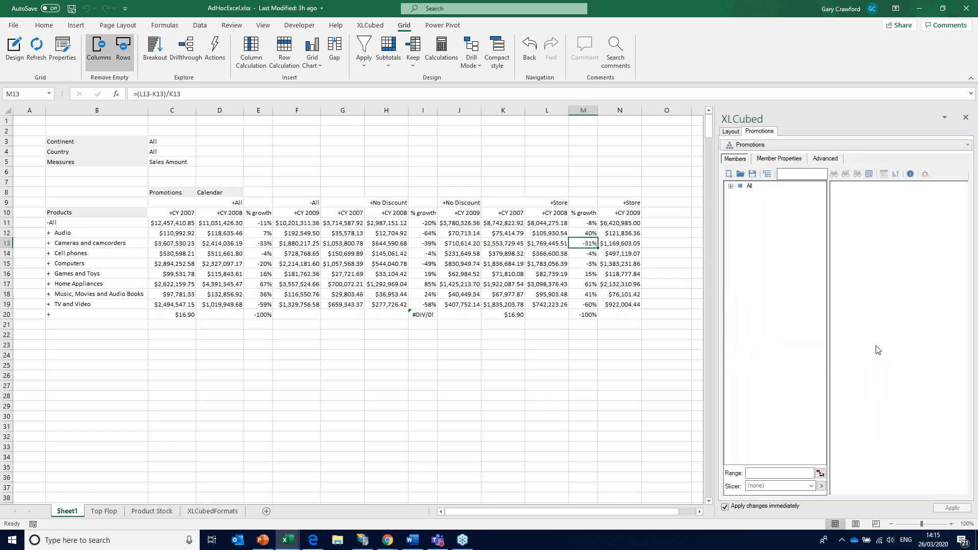
left_click(727, 132)
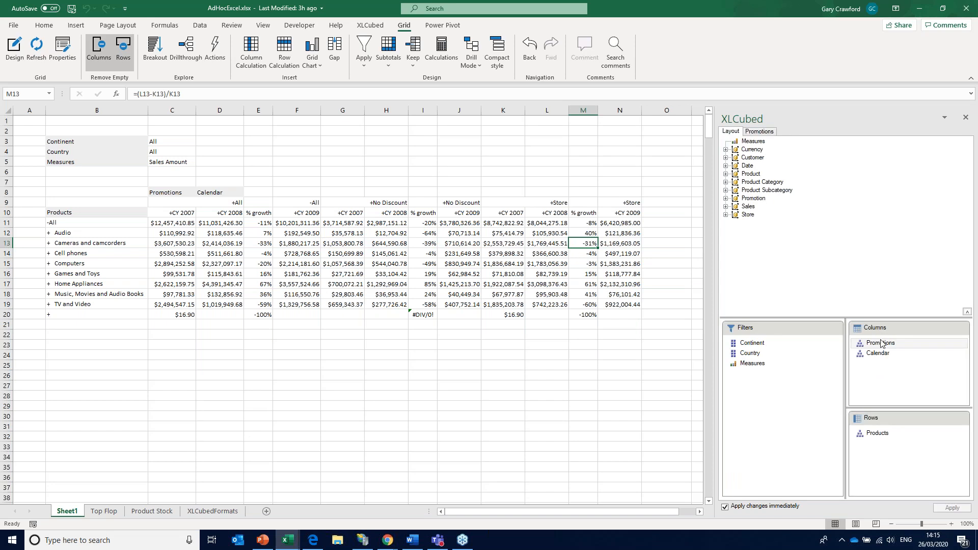
left_click_drag(878, 345, 748, 383)
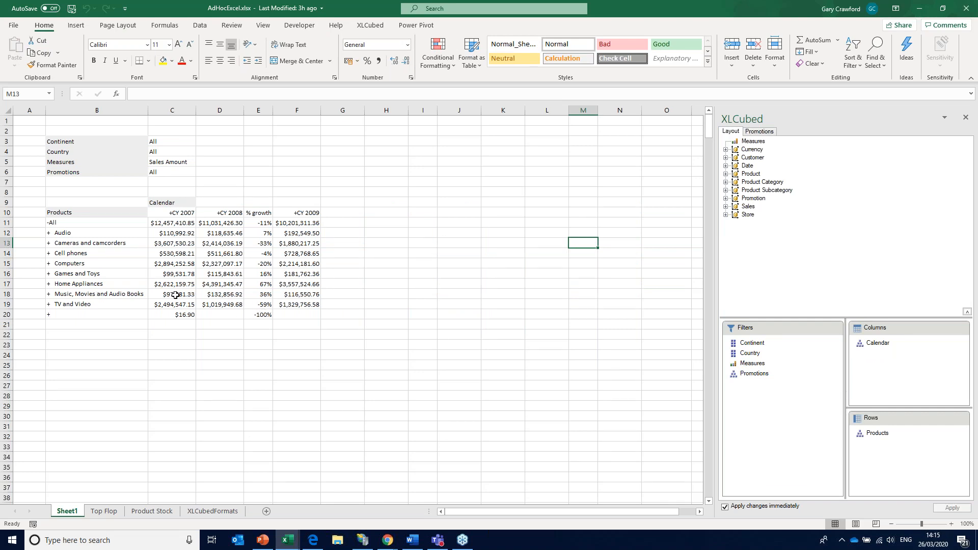
Step: Group the Music, Movies and Audio Books and TV and Video product members under All as "Music TV"
double_click(877, 433)
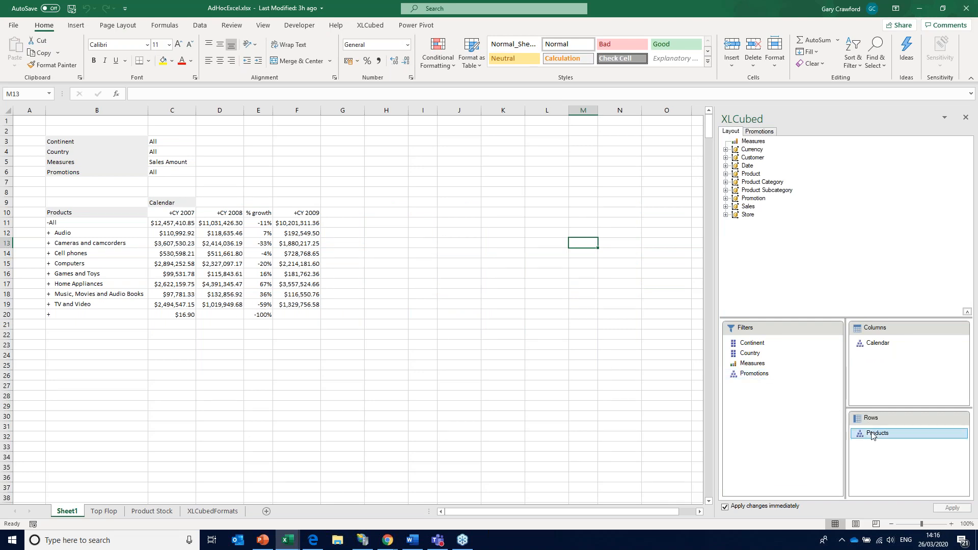
left_click(731, 186)
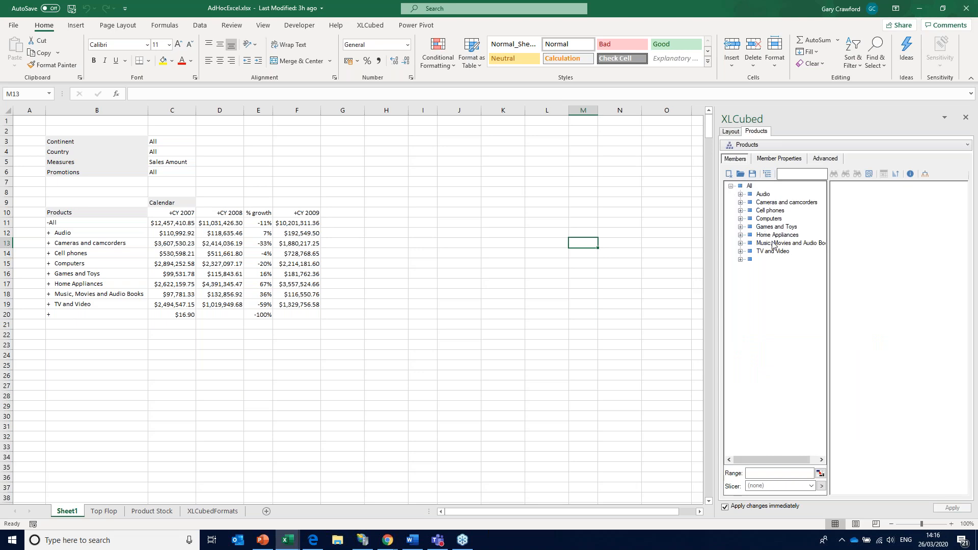
left_click(772, 243)
left_click(771, 252, "shift")
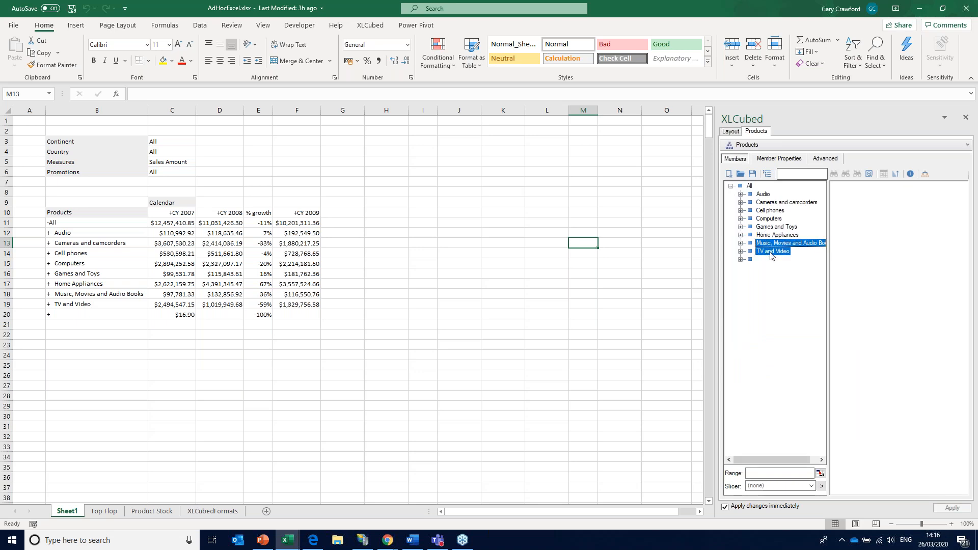
right_click(771, 252)
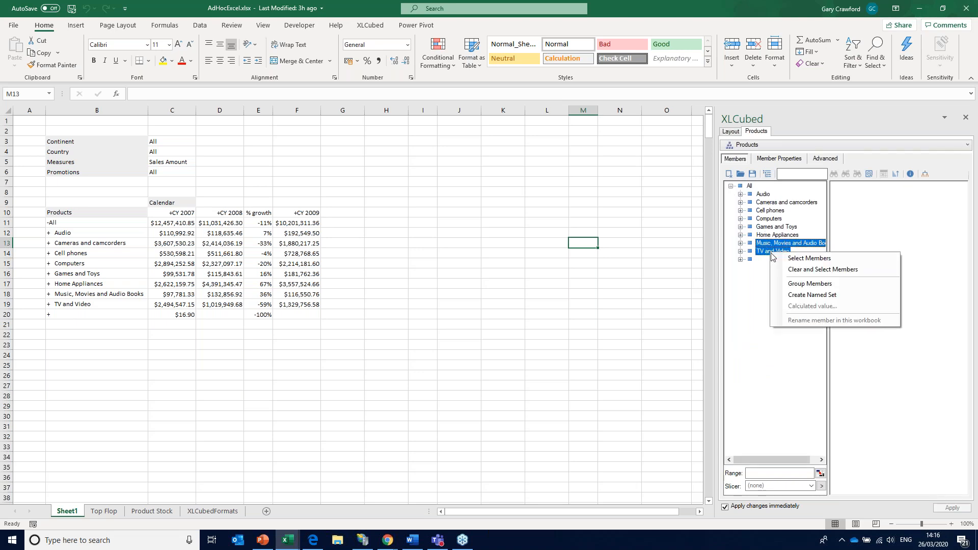
left_click(808, 284)
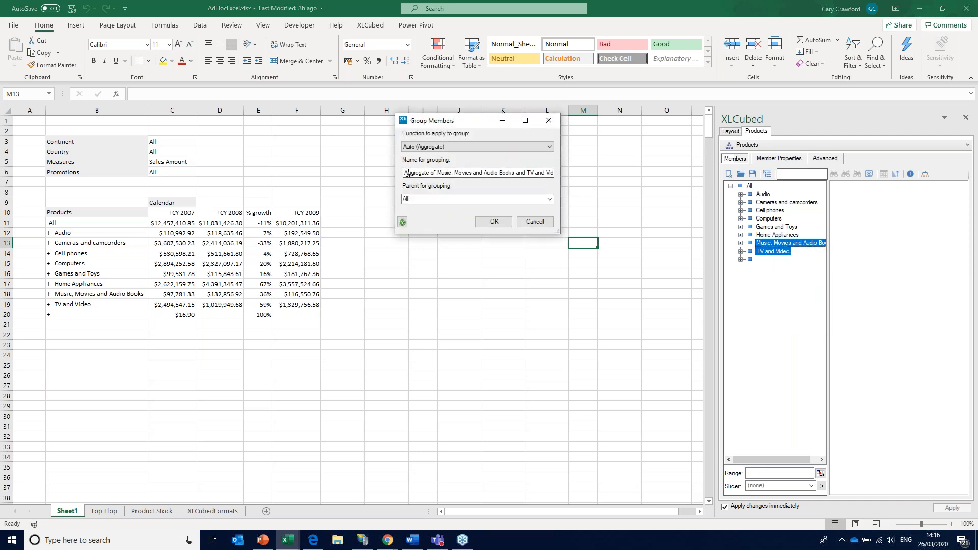
left_click_drag(408, 173, 570, 190)
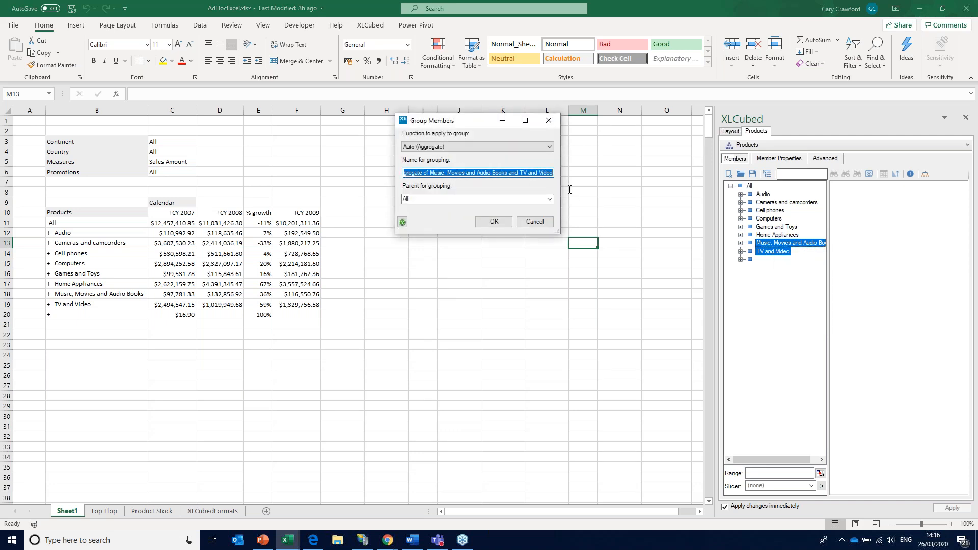
type("A")
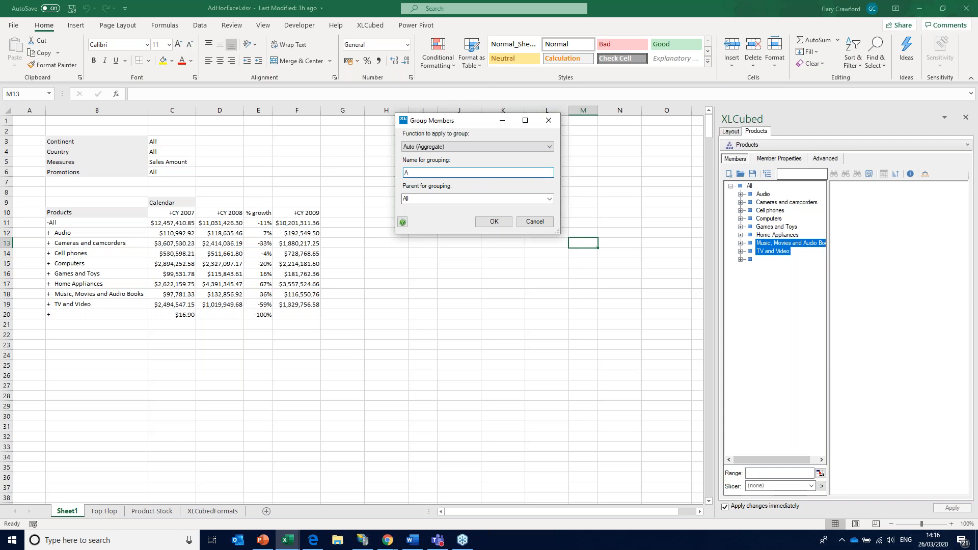
key("BackSpace")
type("Music TV")
left_click(493, 222)
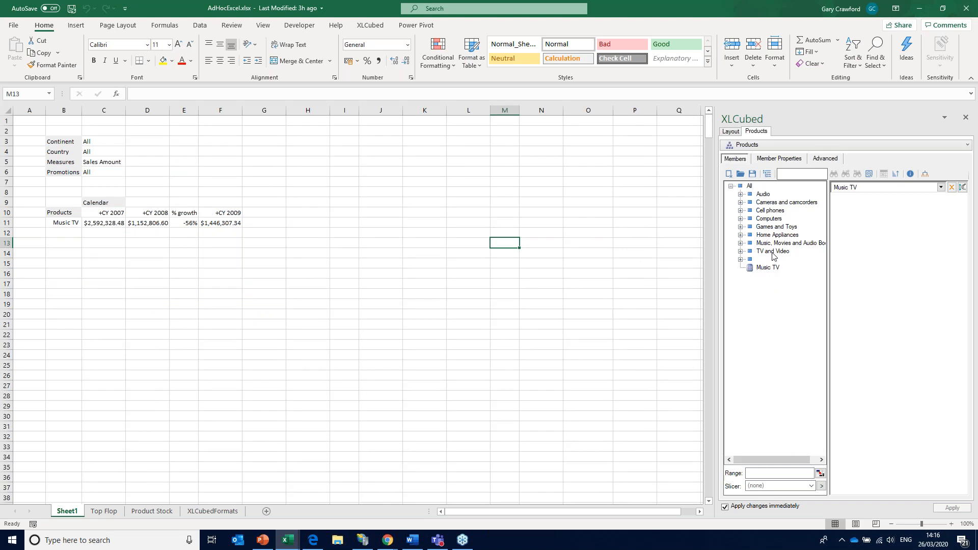
Step: Replace the Products selection in the grid's rows with the All member and expand it to its categories
left_click(750, 186)
left_click(950, 188)
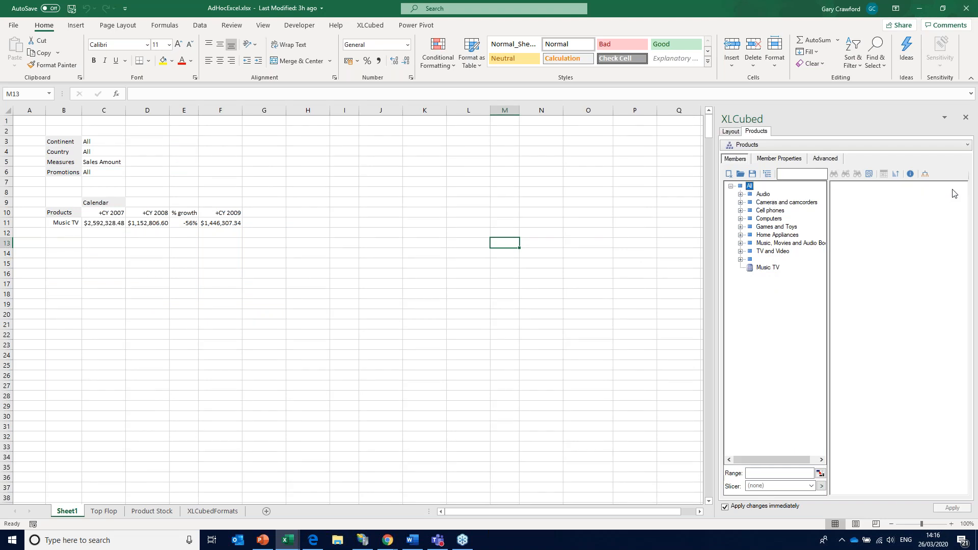
left_click_drag(787, 193, 860, 205)
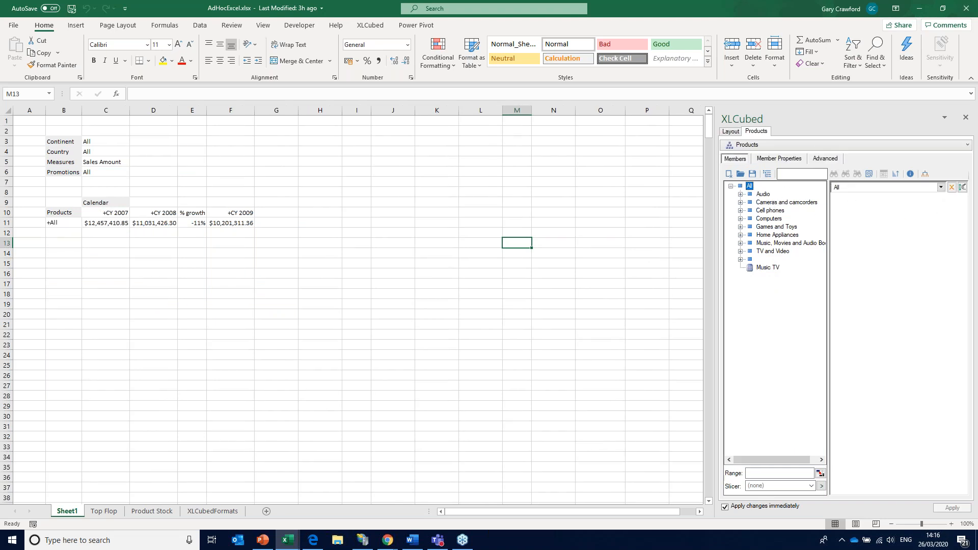
double_click(62, 223)
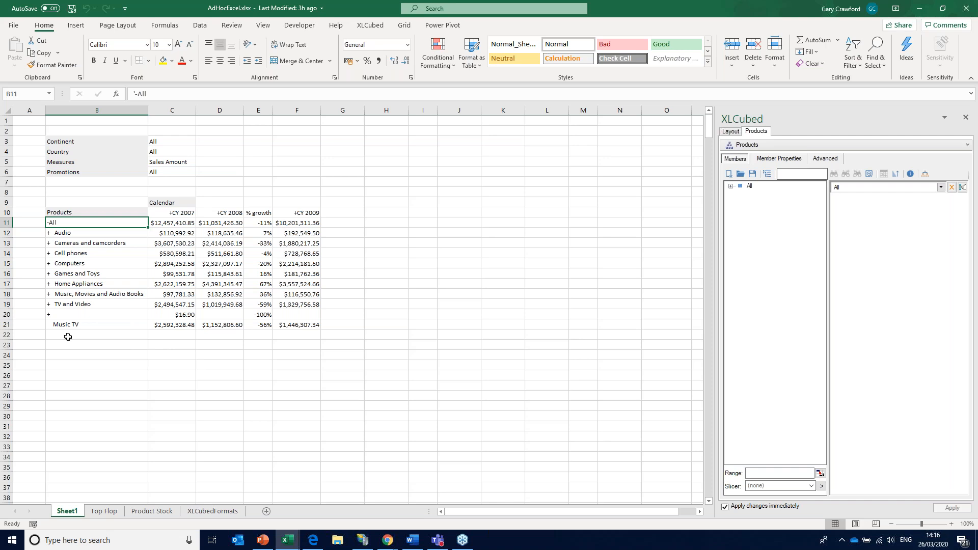
Step: Start a breakout of the Cell phones CY 2009 value and set Country as the hierarchy to break out
left_click(303, 253)
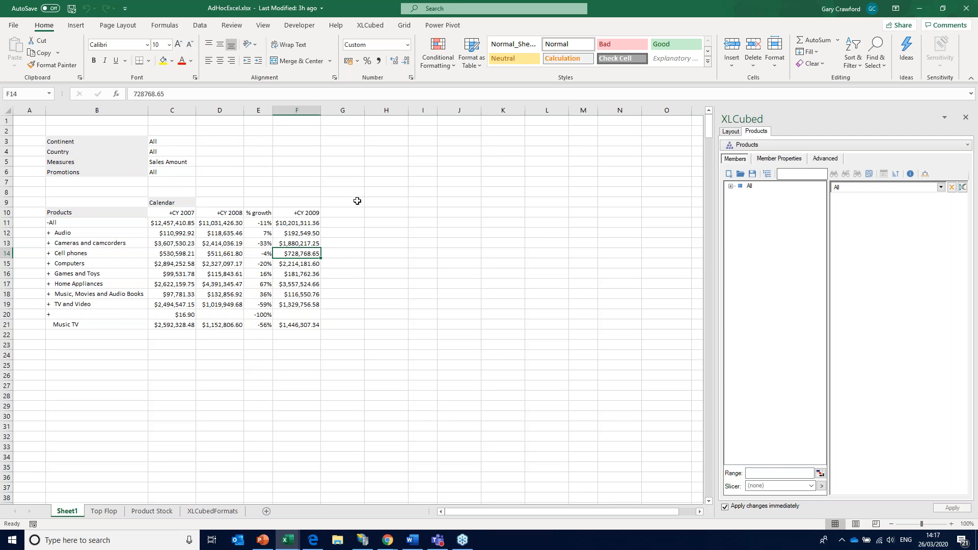
left_click(404, 30)
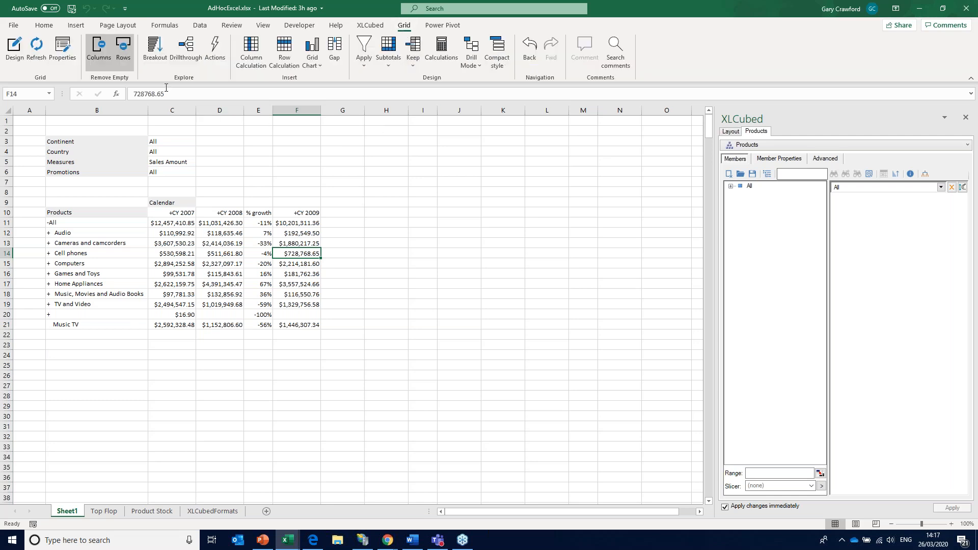
left_click(161, 56)
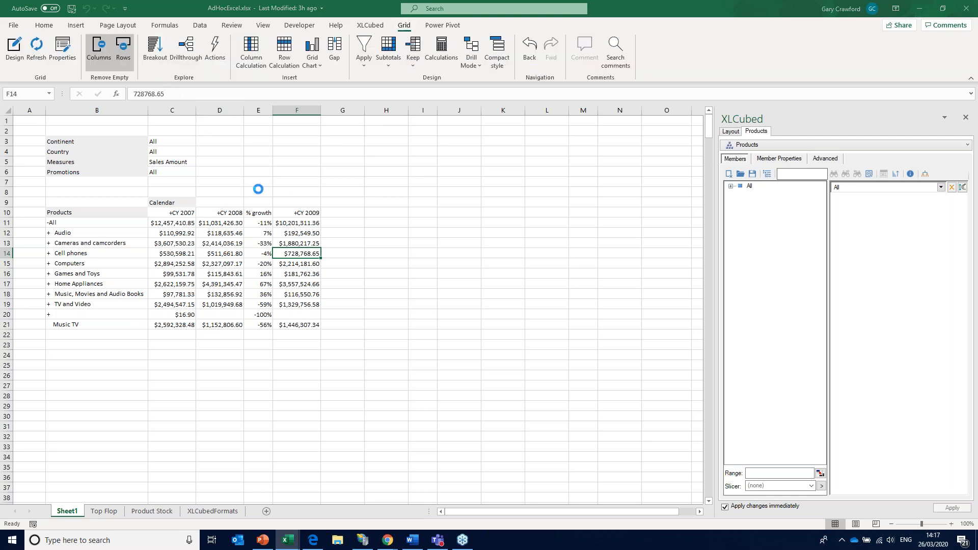
left_click_drag(391, 106, 603, 117)
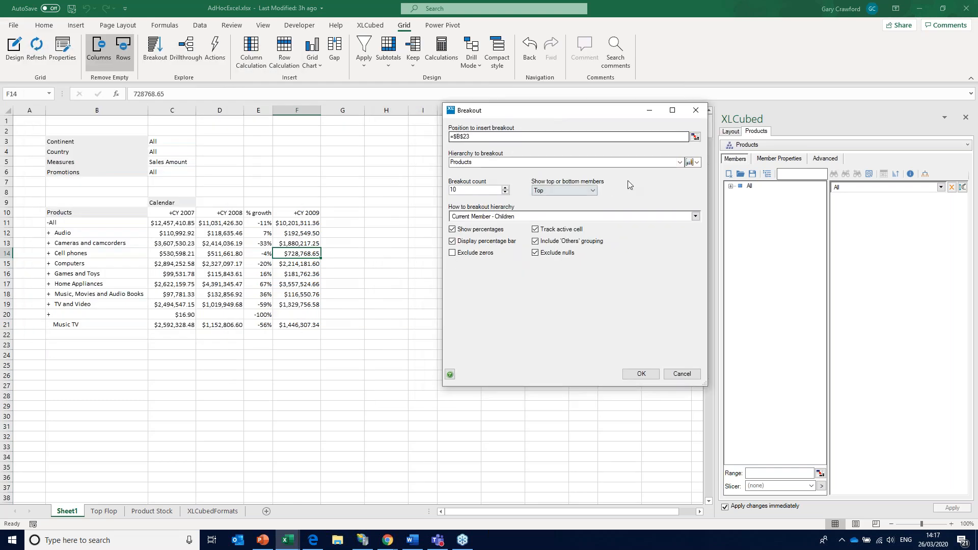
left_click(681, 162)
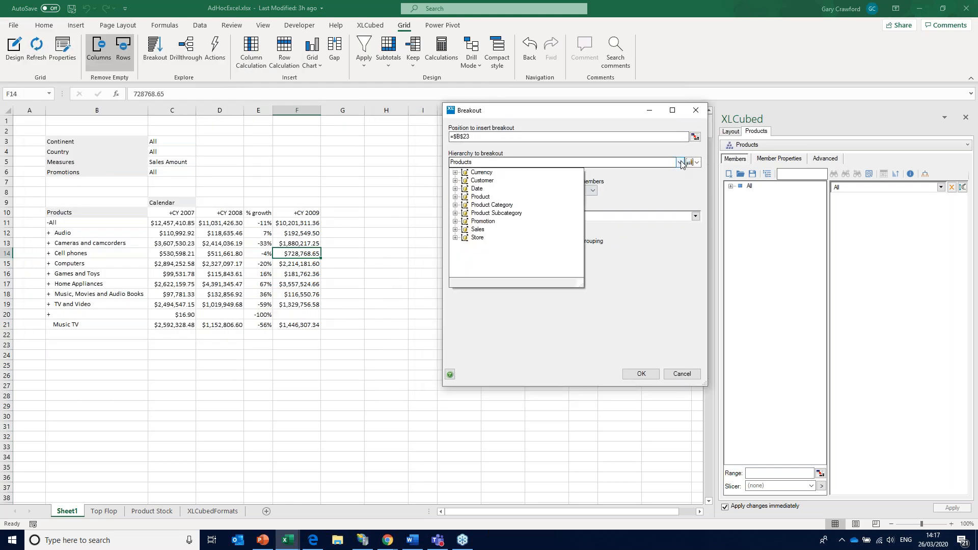
left_click(456, 181)
left_click(465, 196)
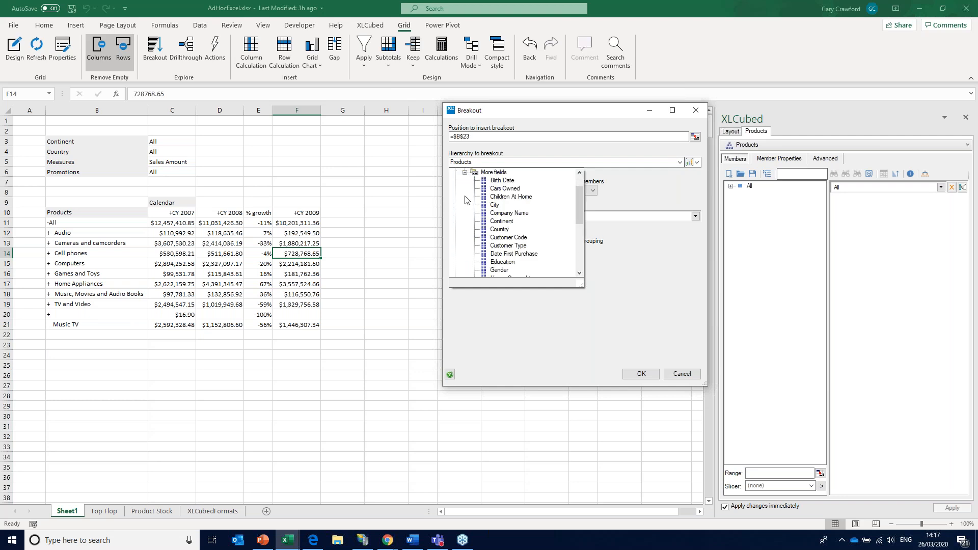
left_click(495, 227)
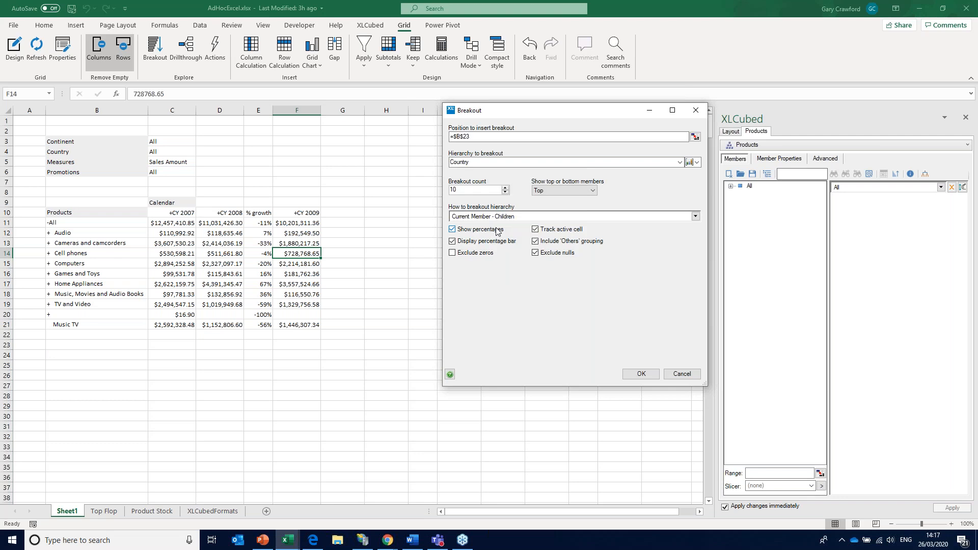
Step: Set the breakout's insert position to cell H14 and create it
left_click(695, 136)
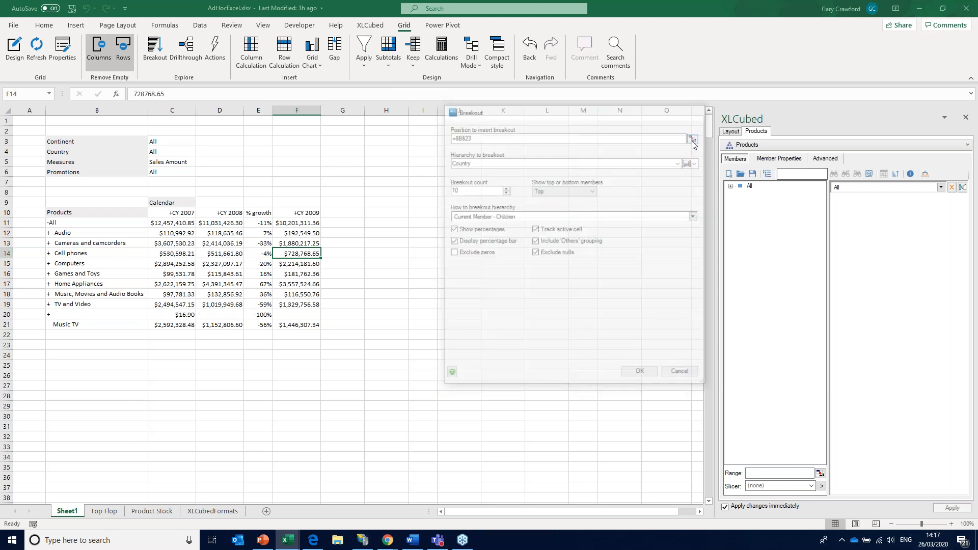
left_click(403, 255)
left_click(518, 291)
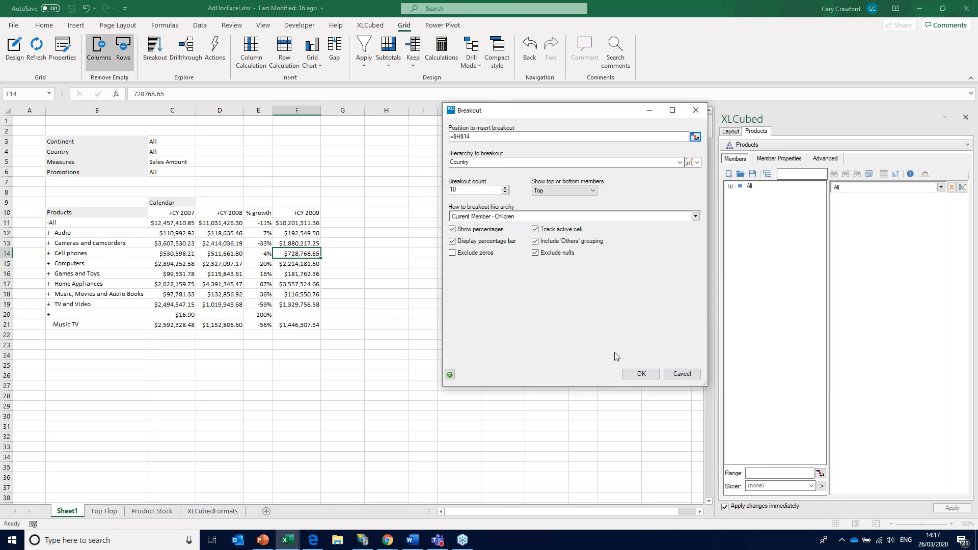
left_click(640, 374)
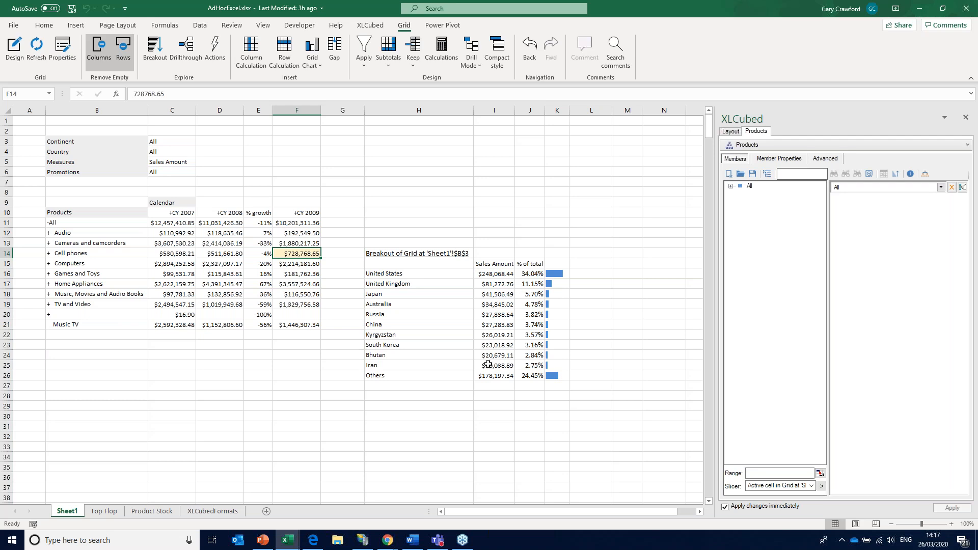
Step: Check the breakout's Sales Amount sum, and view the country breakdown for Audio and Games and Toys in CY 2008
left_click_drag(502, 274, 497, 376)
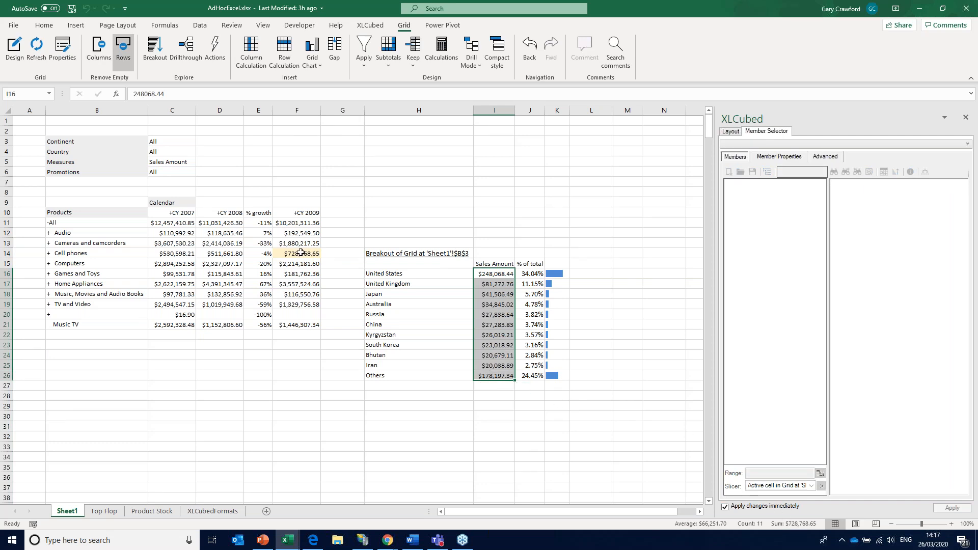
left_click(454, 422)
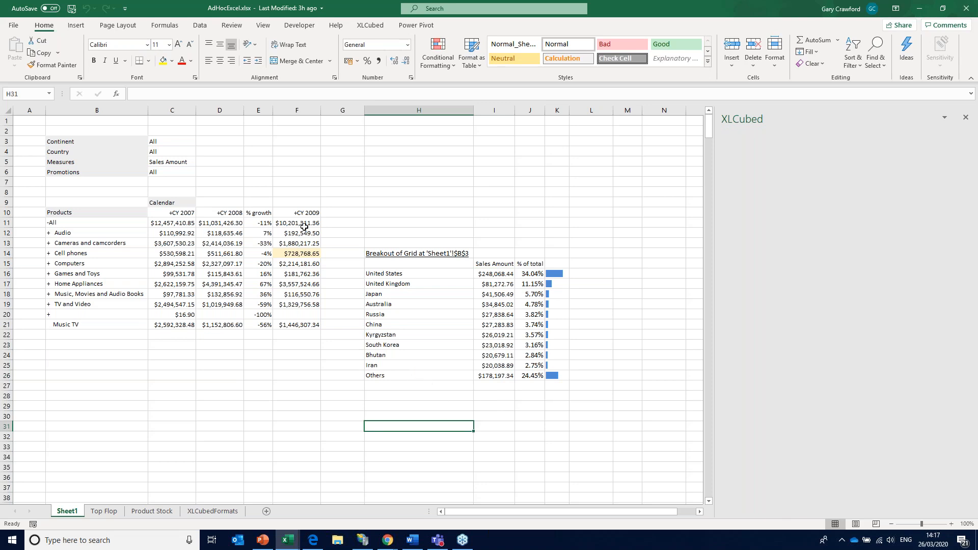
left_click(219, 234)
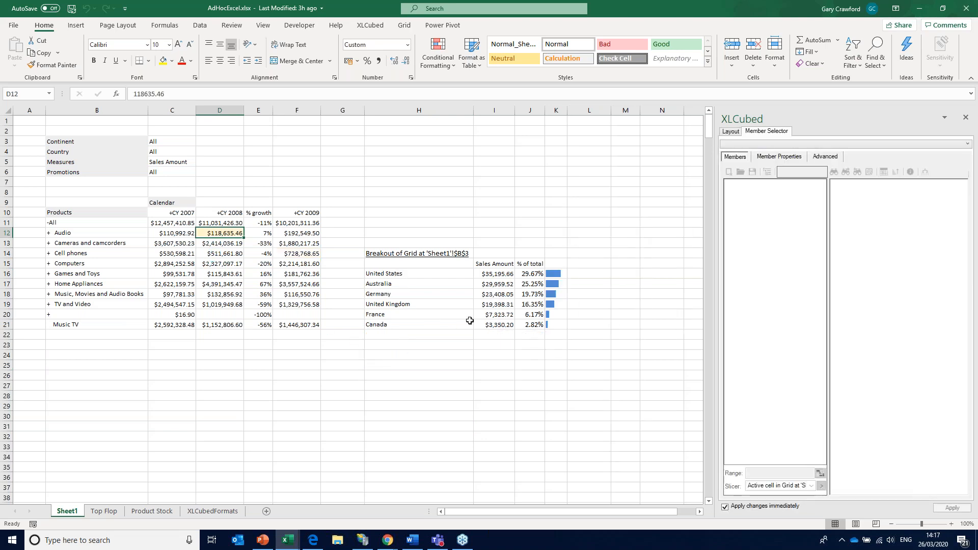
left_click(222, 275)
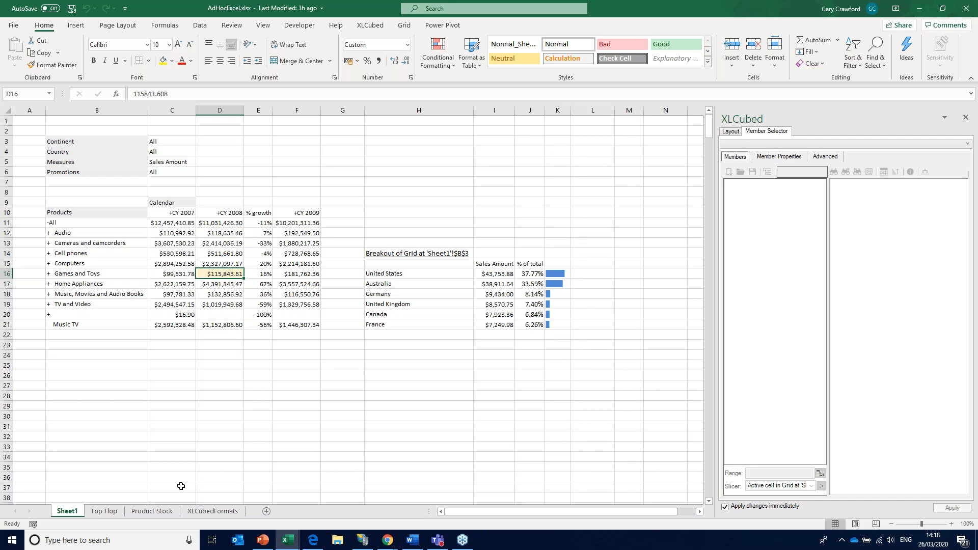
Step: Insert the Contoso model's TopFlop favourite grid at cell B6 of the Top Flop sheet
left_click(105, 512)
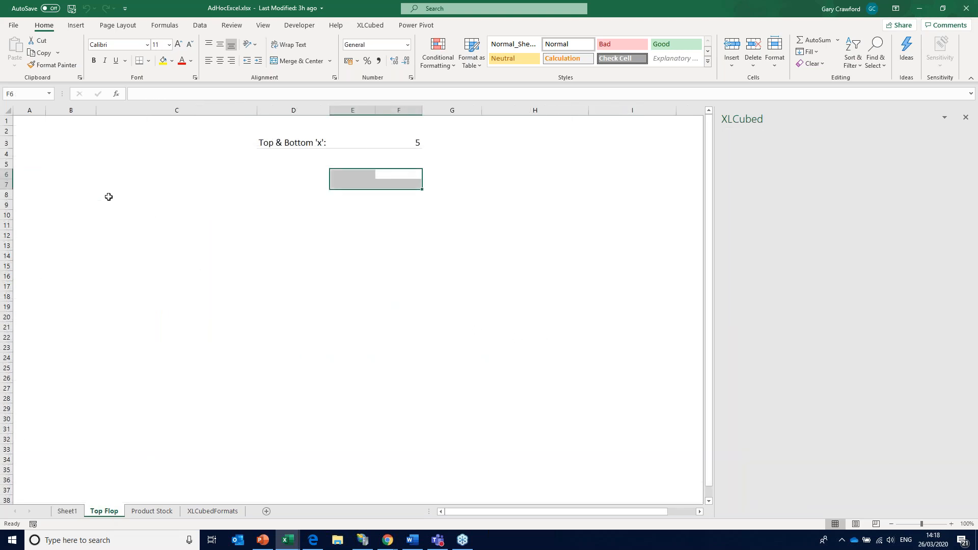
left_click(78, 175)
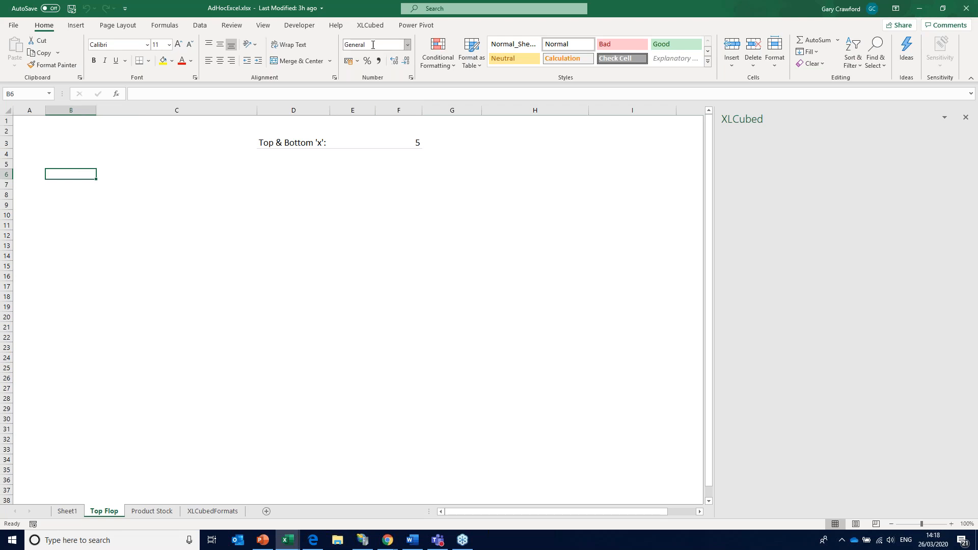
left_click(370, 26)
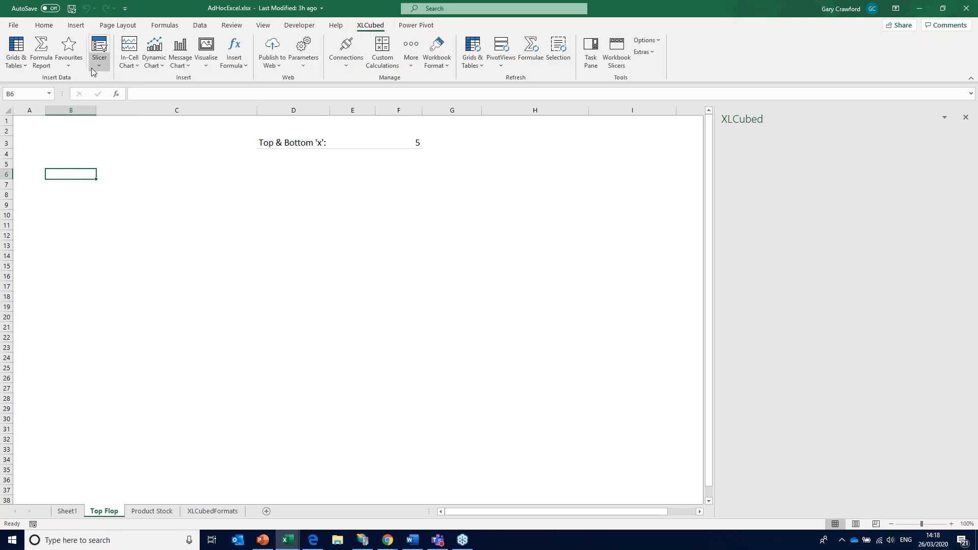
left_click(73, 67)
mouse_move(138, 165)
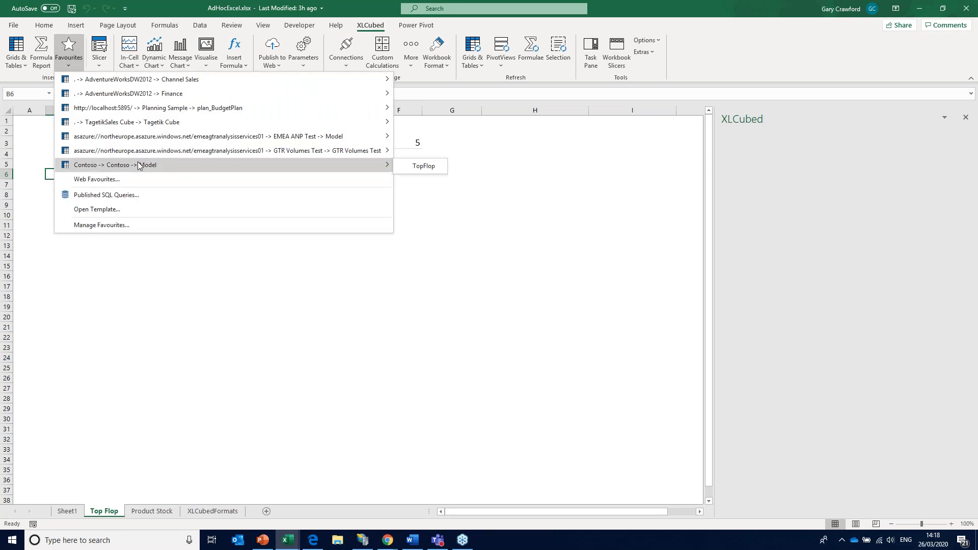
left_click(422, 168)
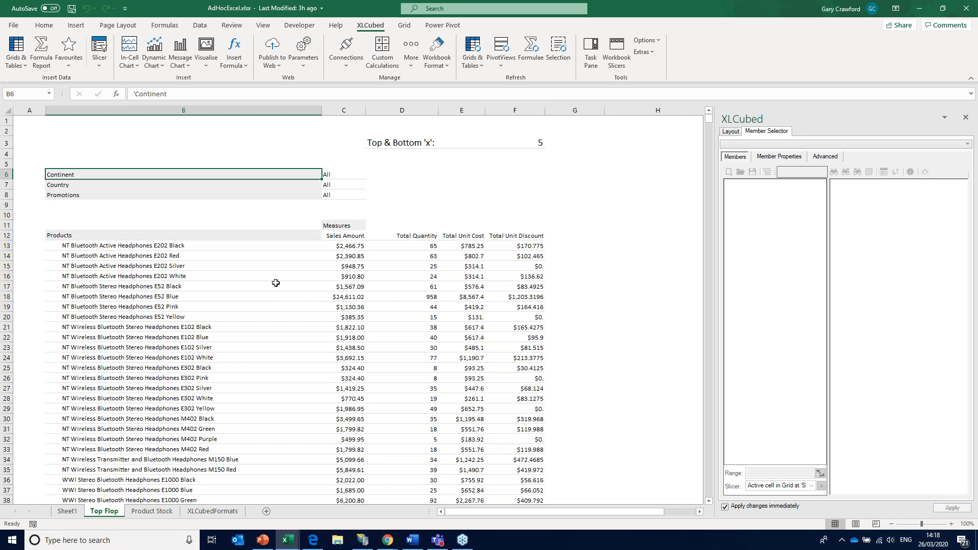
Step: Add a Top ranking to the Products hierarchy members and link its count to cell F3
left_click(731, 132)
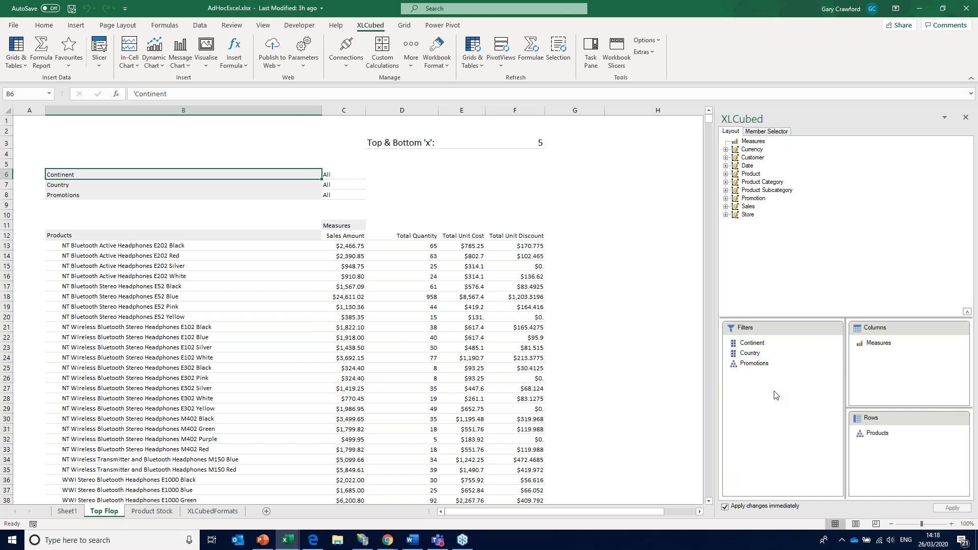
double_click(876, 434)
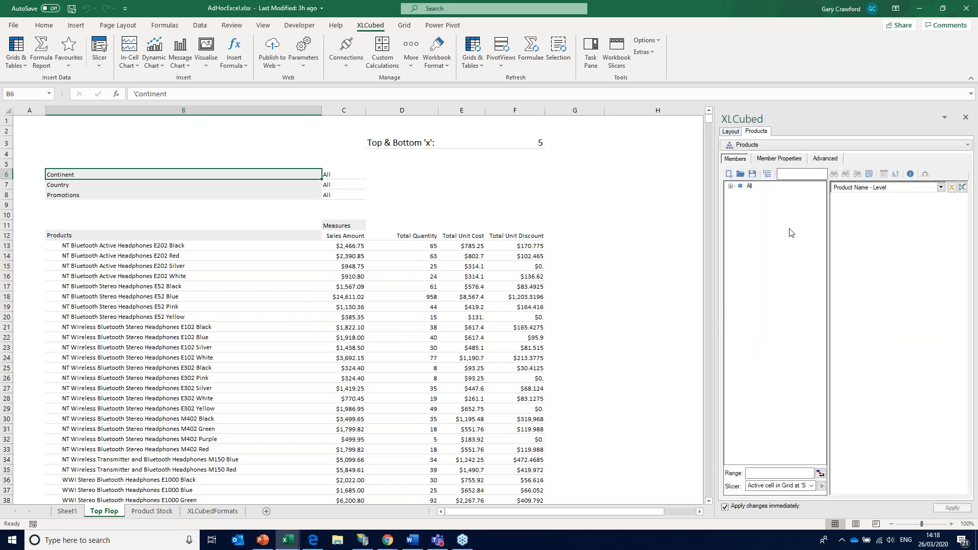
left_click(826, 159)
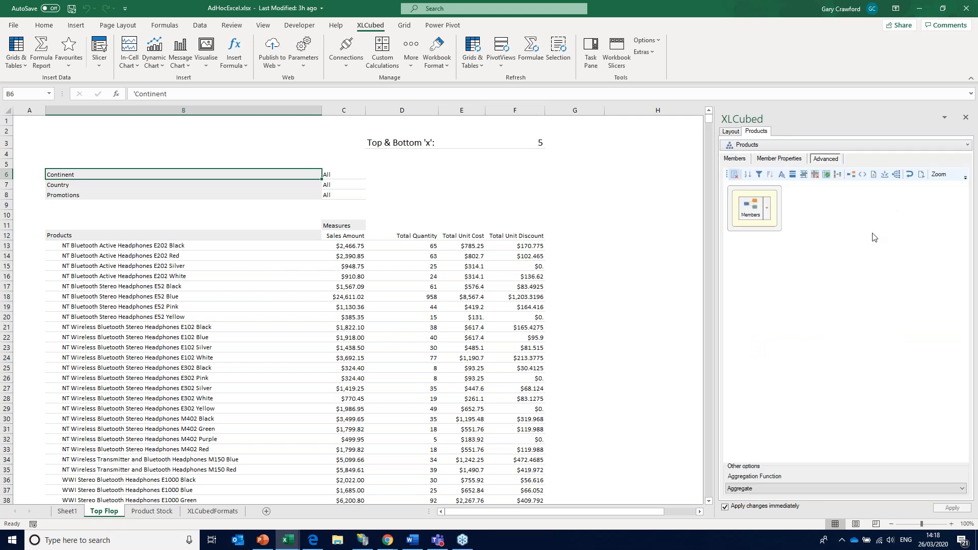
left_click(766, 208)
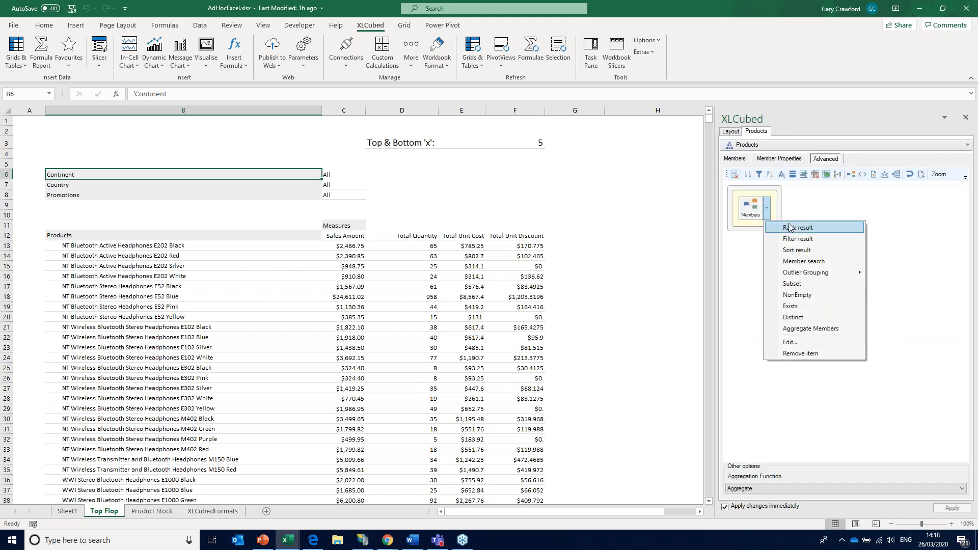
left_click(793, 228)
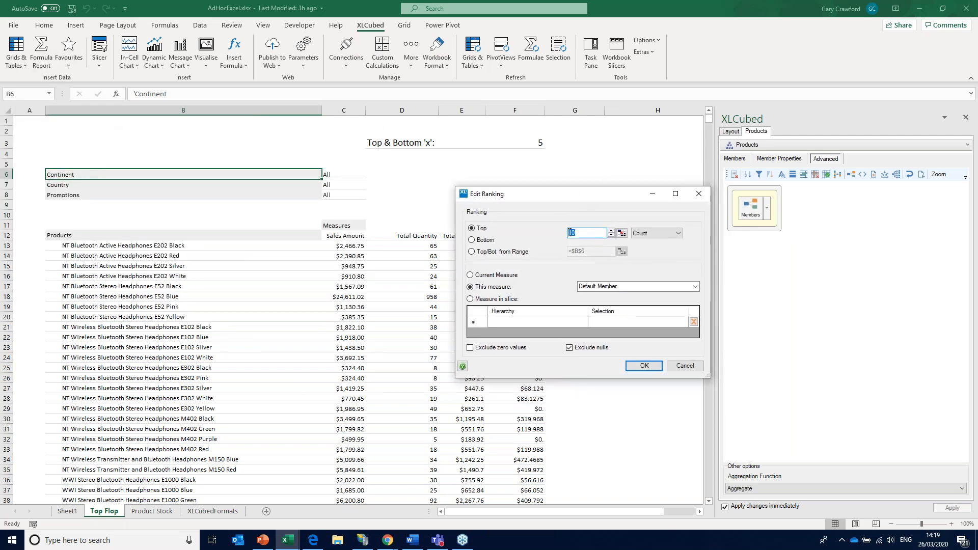
left_click(622, 234)
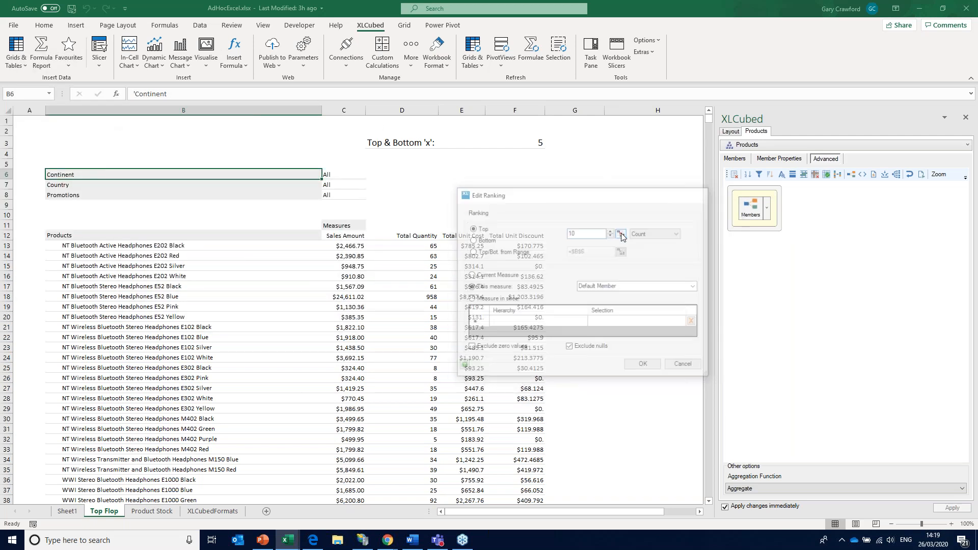
left_click(502, 142)
left_click(519, 291)
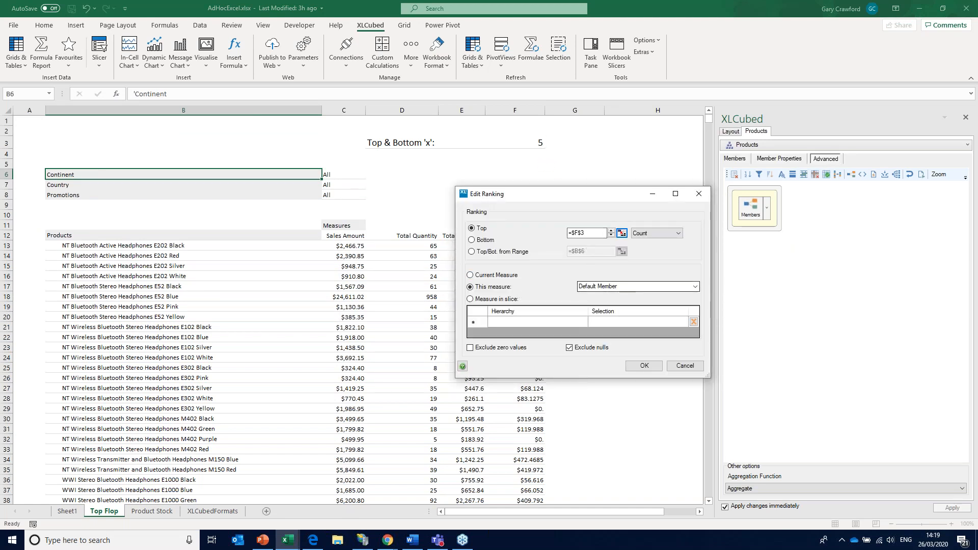
Step: Base the Top ranking on the Sales Amount measure and apply it to the products
left_click(695, 287)
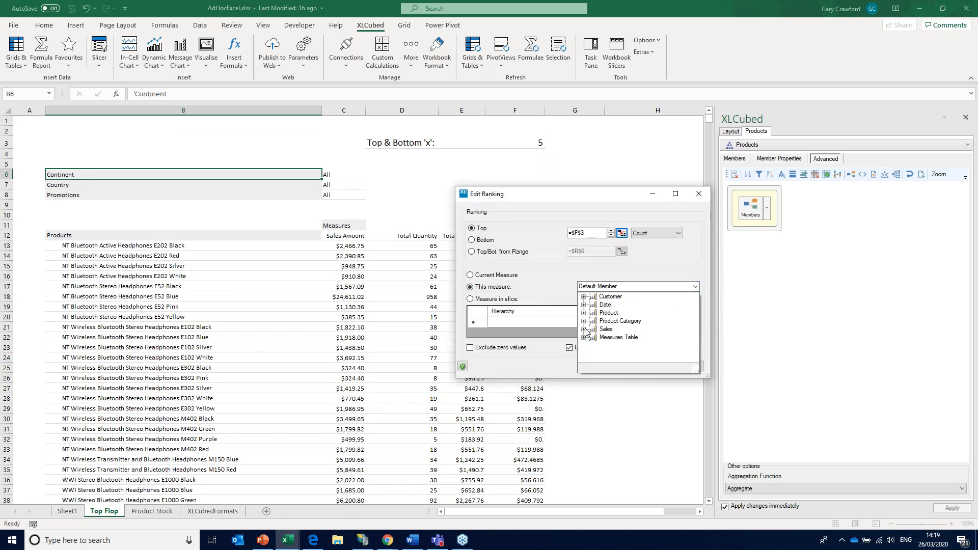
left_click(586, 331)
left_click(628, 307)
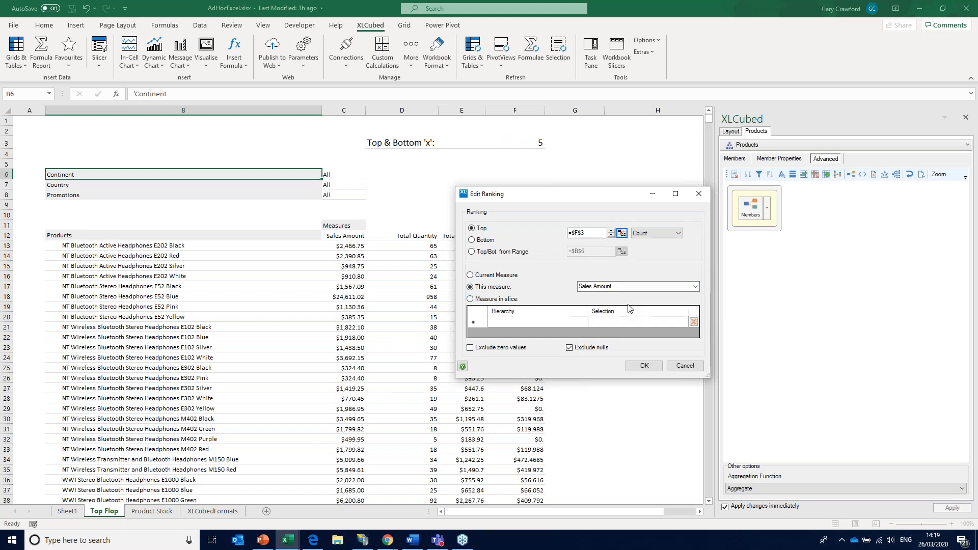
left_click(643, 367)
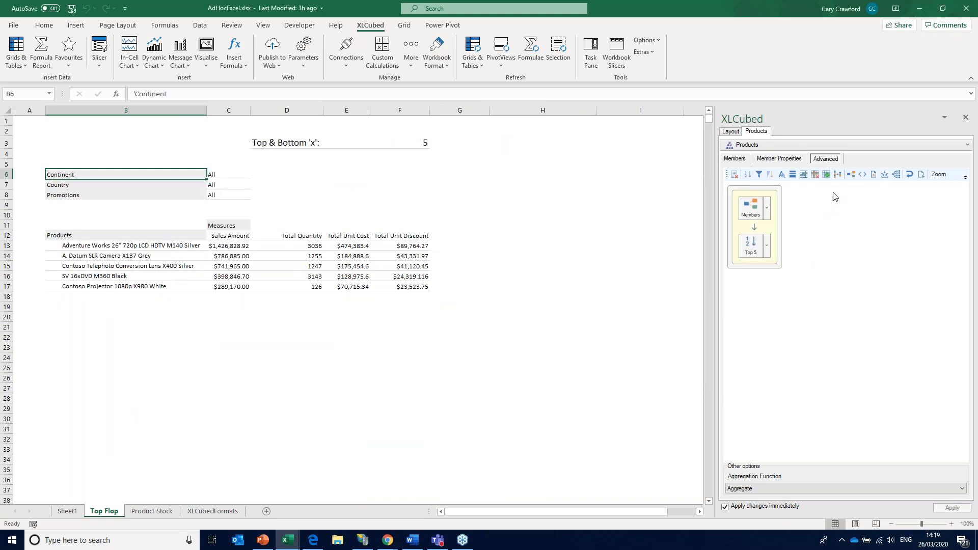
Step: Add a second member set to Products containing the Product Name level
left_click(848, 174)
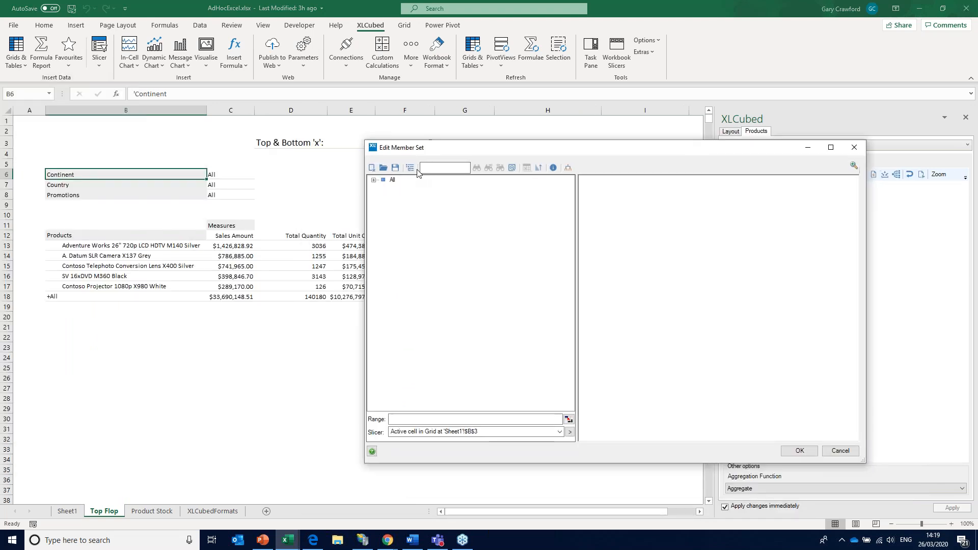
left_click_drag(405, 204, 732, 265)
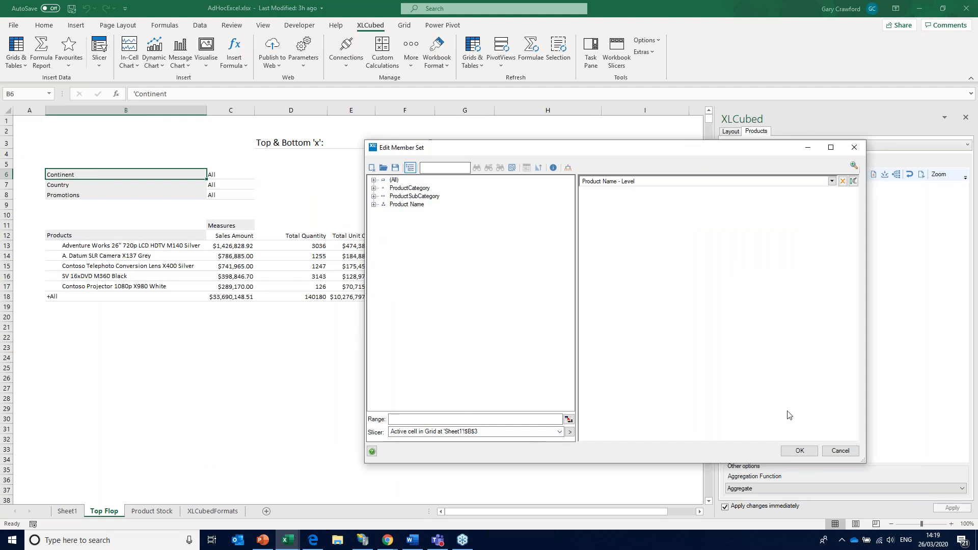
left_click(798, 451)
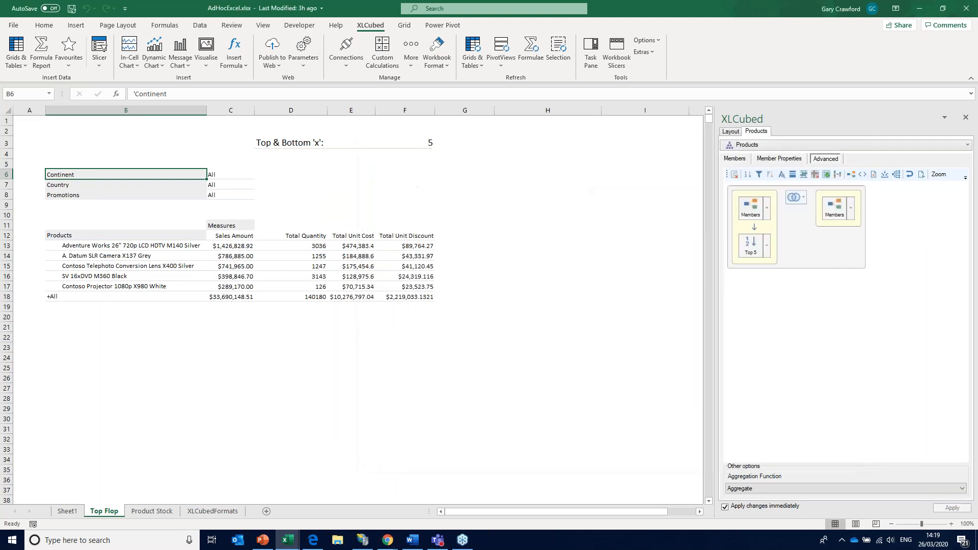
Step: Add a Bottom ranking to the second product member set and link its count to cell F3
left_click(850, 207)
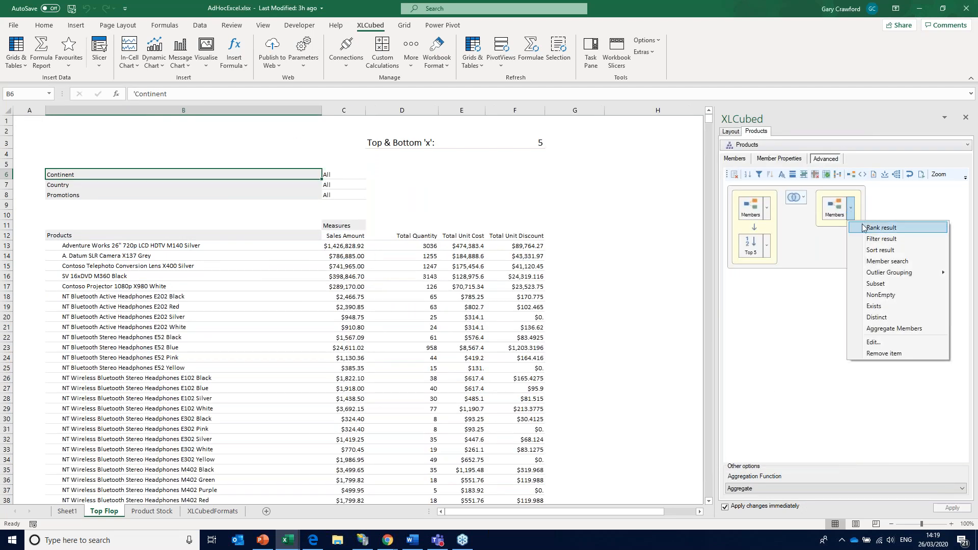
left_click(881, 228)
left_click(472, 240)
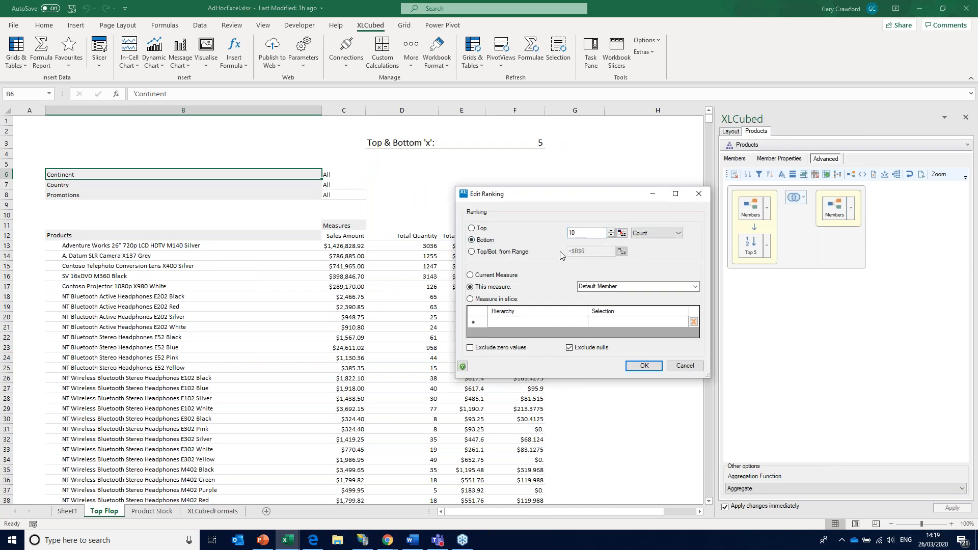
left_click(623, 234)
left_click(539, 143)
left_click(530, 291)
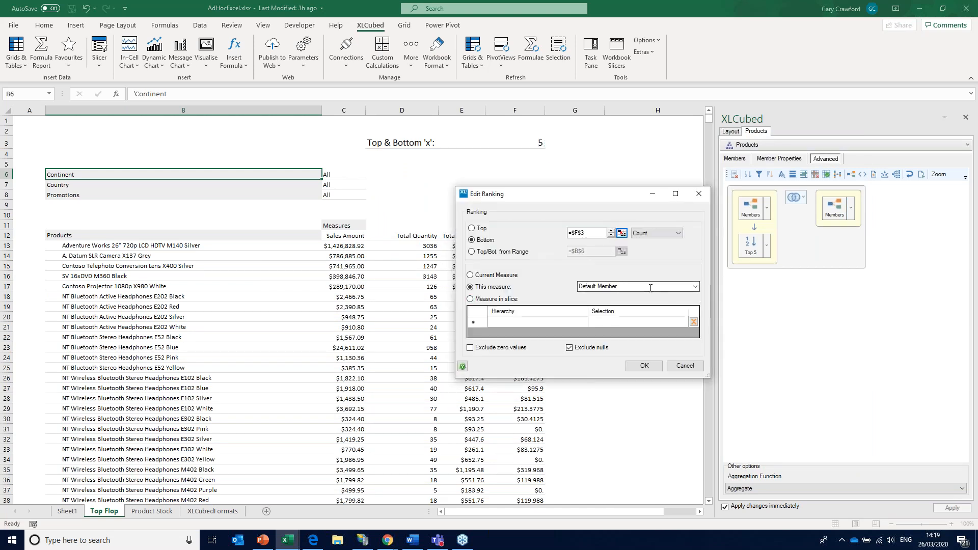
Step: Base the Bottom ranking on the Sales Amount measure and apply it to the second member set
left_click(694, 287)
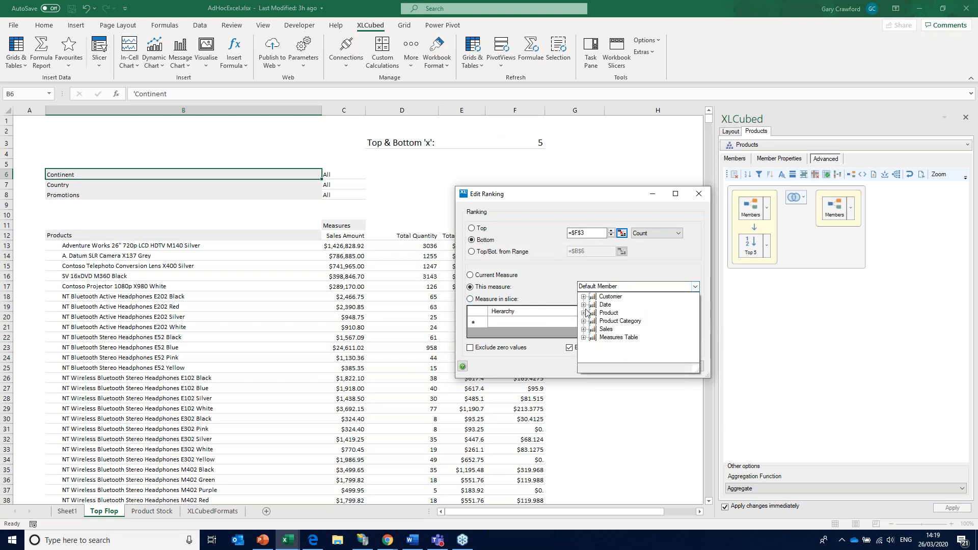
left_click(584, 329)
left_click(629, 310)
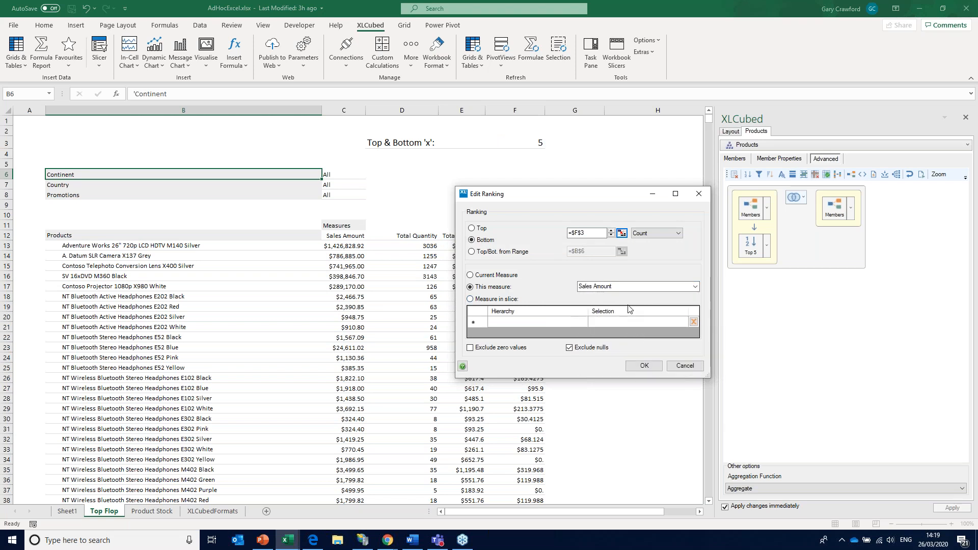
left_click(645, 366)
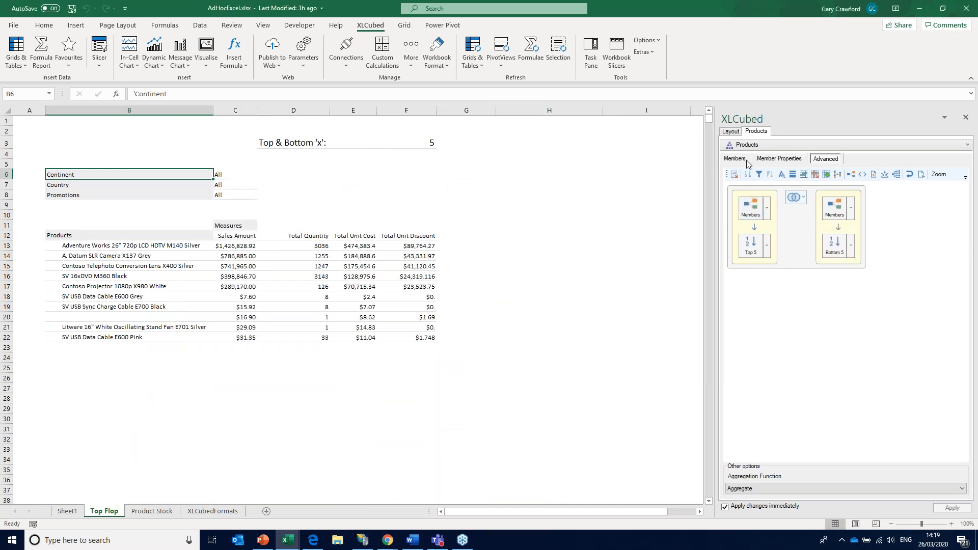
Step: Move Continent from the filters to the rows before Products, expand its All member and review the products per continent
left_click(732, 132)
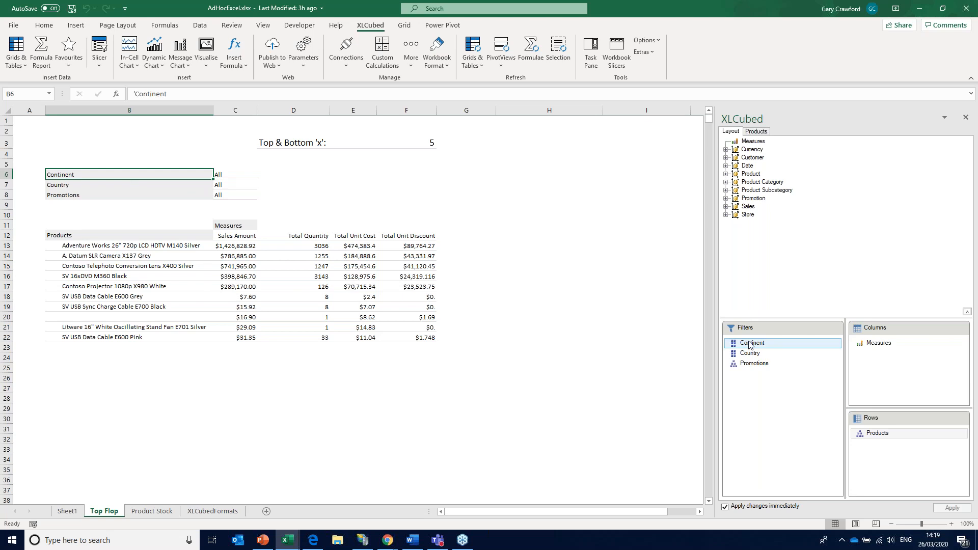
left_click_drag(749, 344, 893, 434)
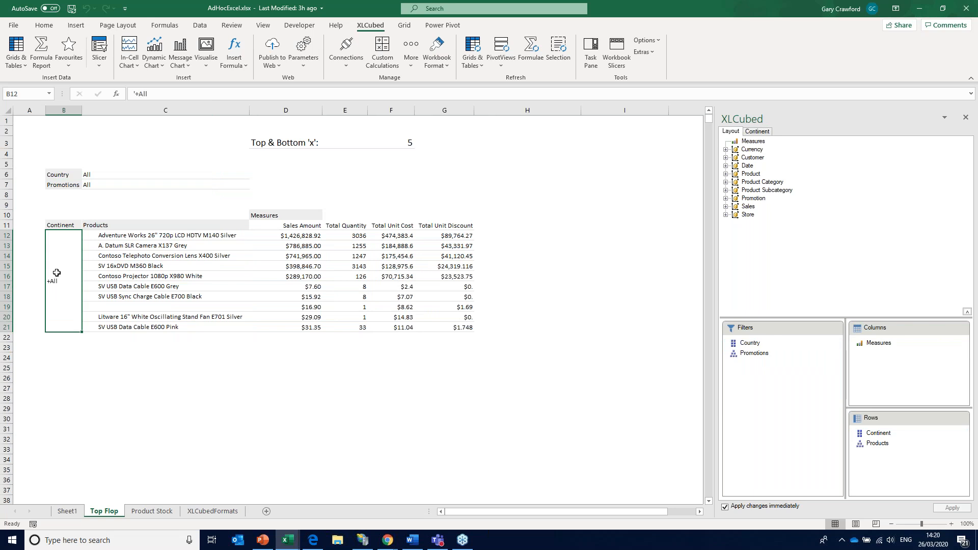
double_click(57, 273)
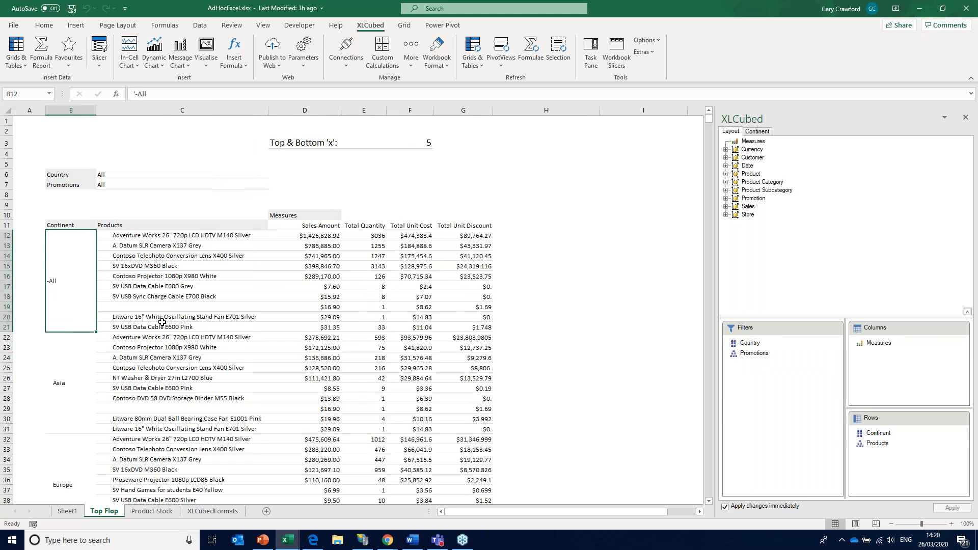
scroll(148, 397, "down", 2)
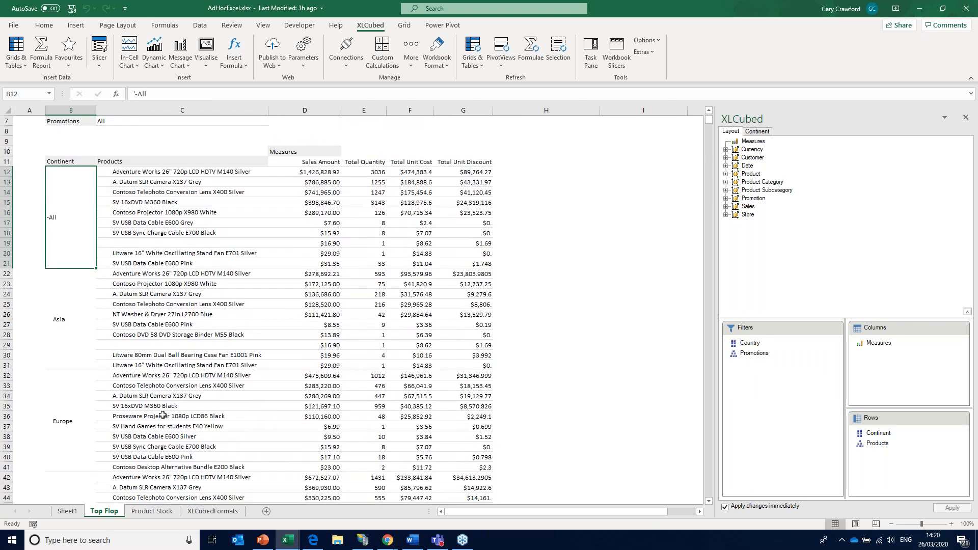
scroll(162, 415, "down", 2)
scroll(162, 414, "up", 4)
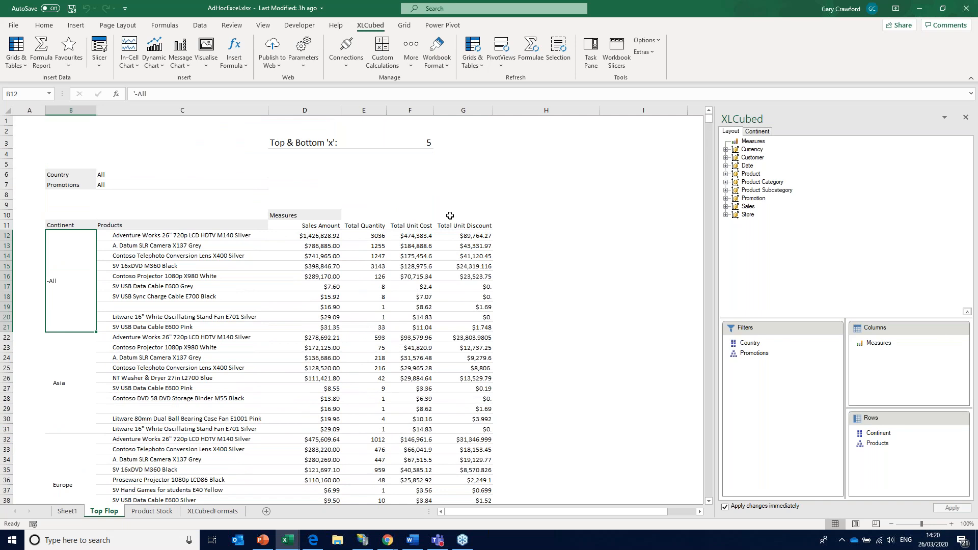
Step: Set the Top & Bottom 'x' value in cell F3 to 3
left_click(425, 143)
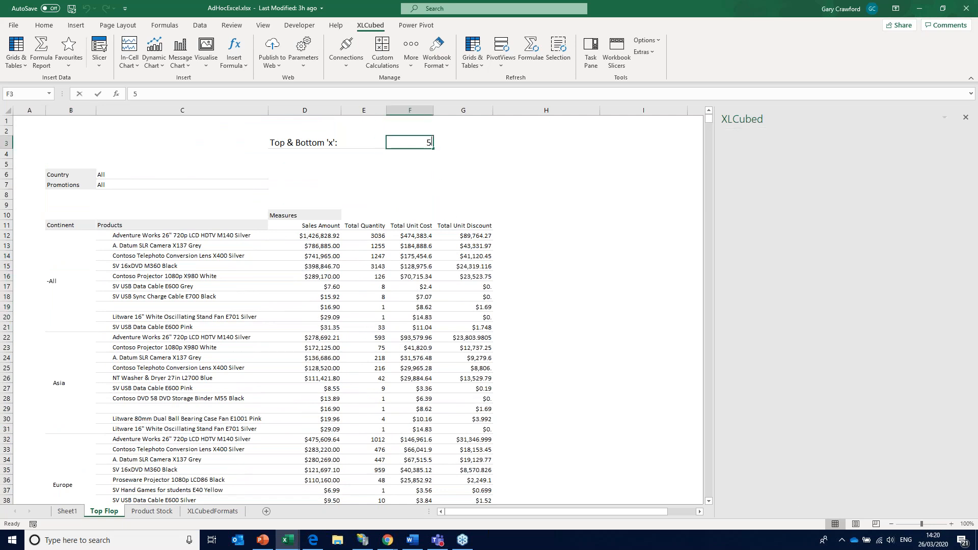
type("3")
key("Return")
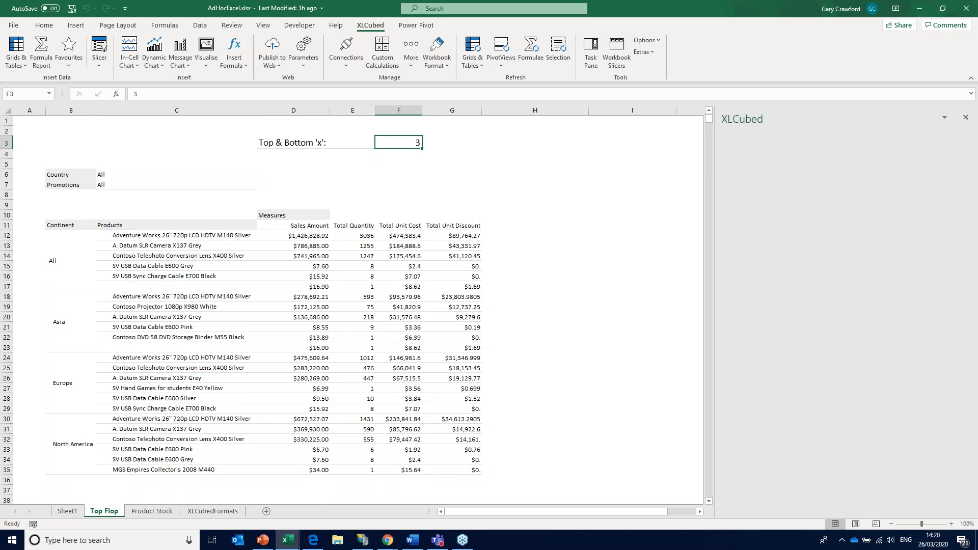
Step: Set the Top & Bottom 'x' value in cell F3 to 10
key("BackSpace")
type("10")
key("Return")
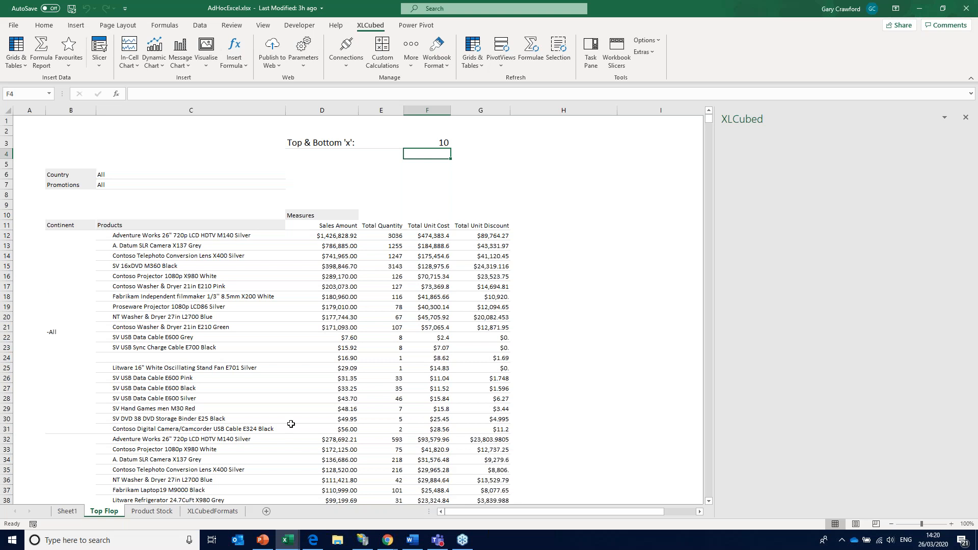
Step: Switch to the BSheet.xlsx workbook and show its Grid sheet
mouse_move(287, 544)
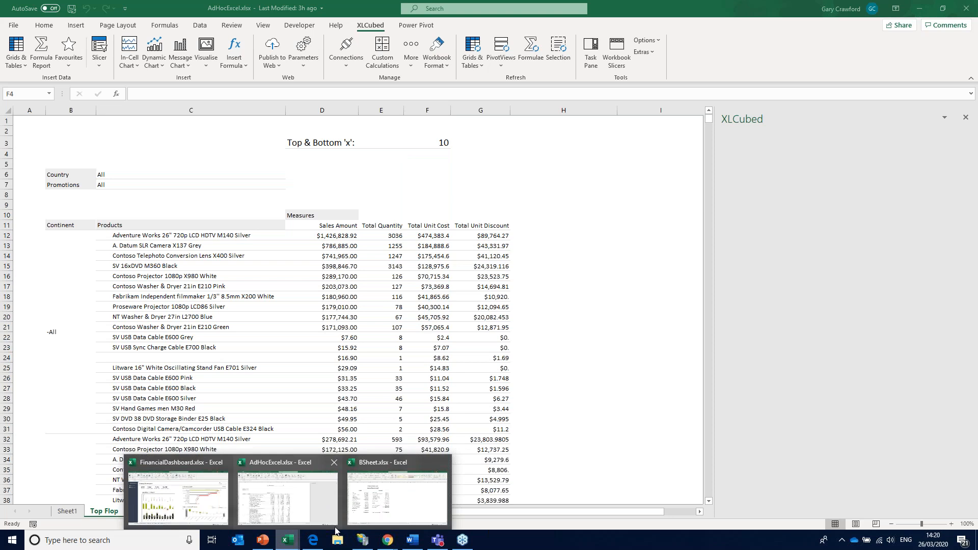
left_click(153, 477)
left_click(63, 511)
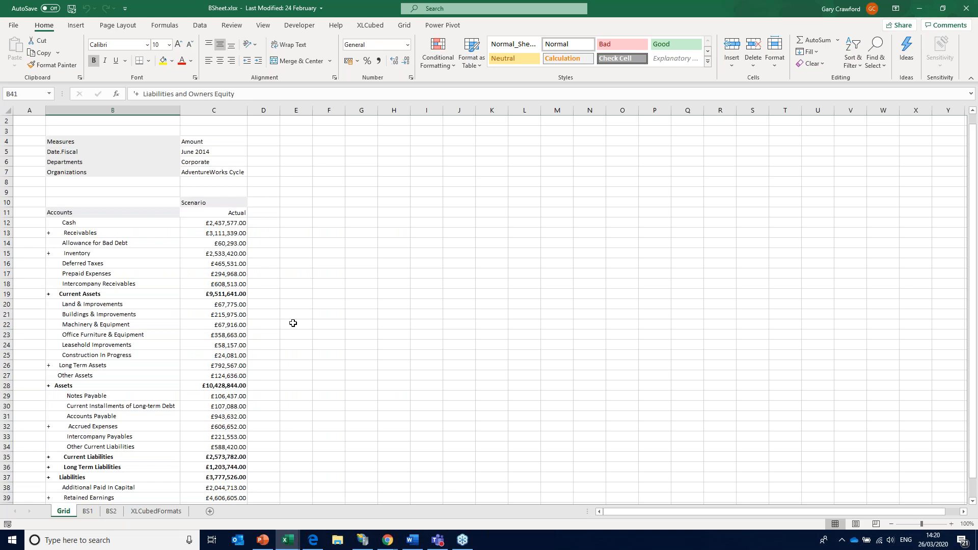
Step: Convert the balance sheet grid on the Grid sheet into XL3Lookup formulas
right_click(226, 254)
mouse_move(290, 519)
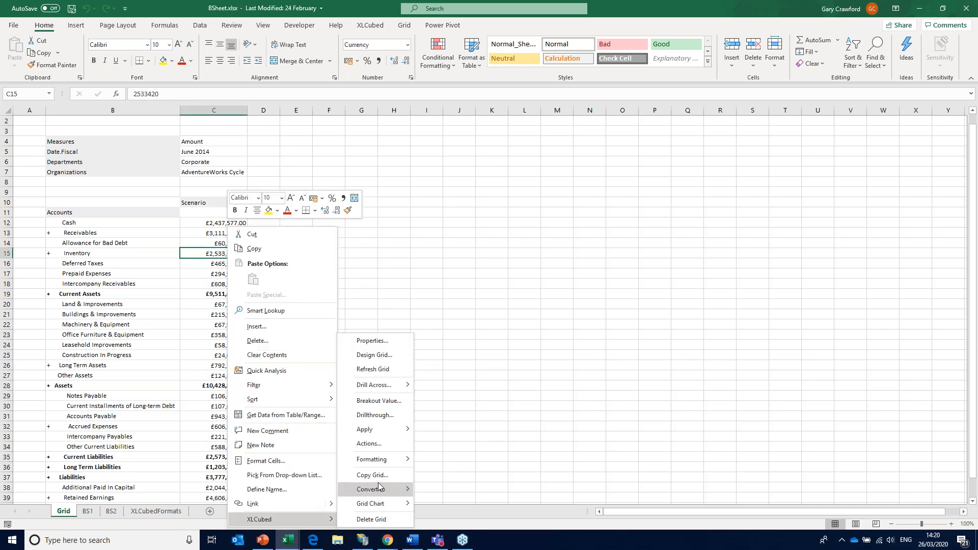
mouse_move(379, 488)
left_click(443, 491)
left_click(526, 285)
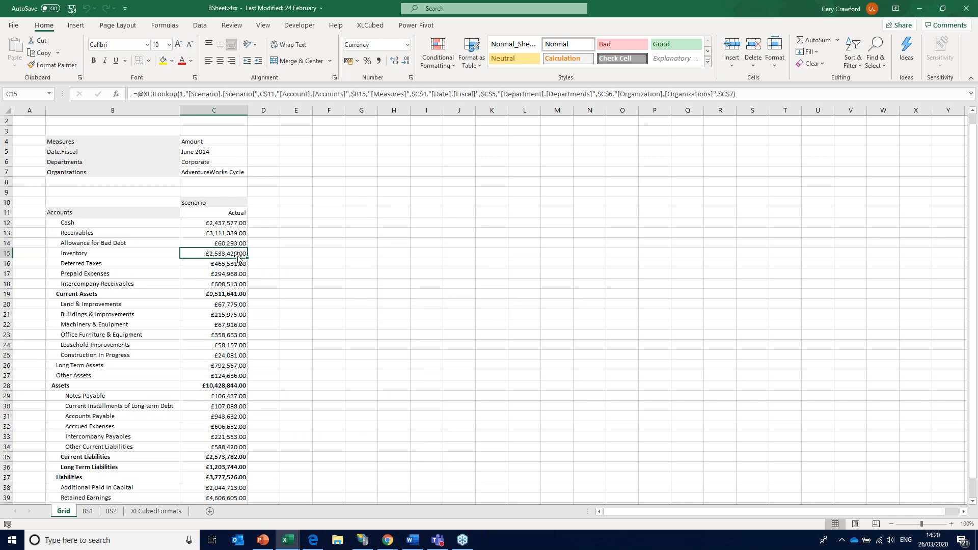
Step: Examine the XL3Lookup formula and its cell references for the Inventory value in cell C15
left_click(224, 275)
left_click(221, 260)
left_click(224, 253)
key("F2")
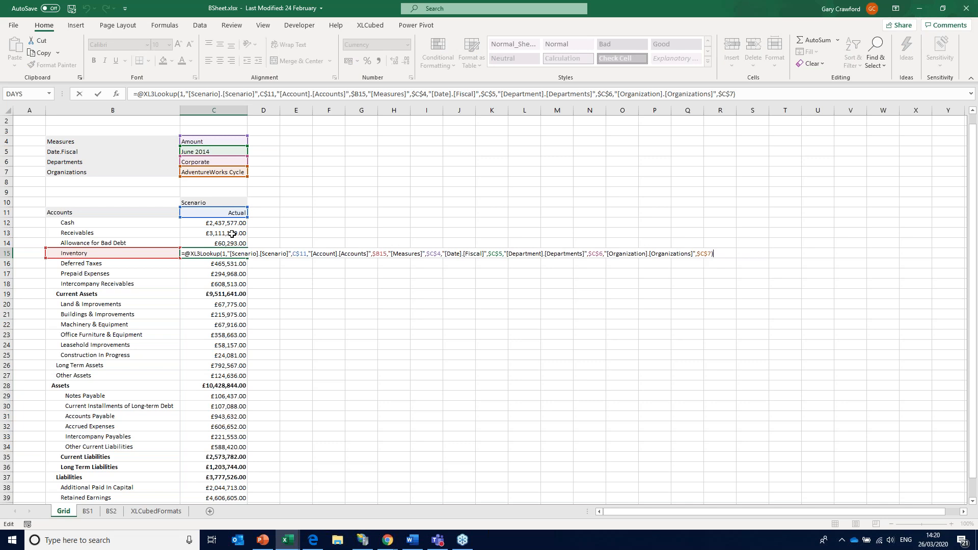
key("Escape")
Step: Move the Inventory formula from C15 to E15, fit column E to its contents and inspect the moved formula's references
left_click_drag(231, 257, 328, 260)
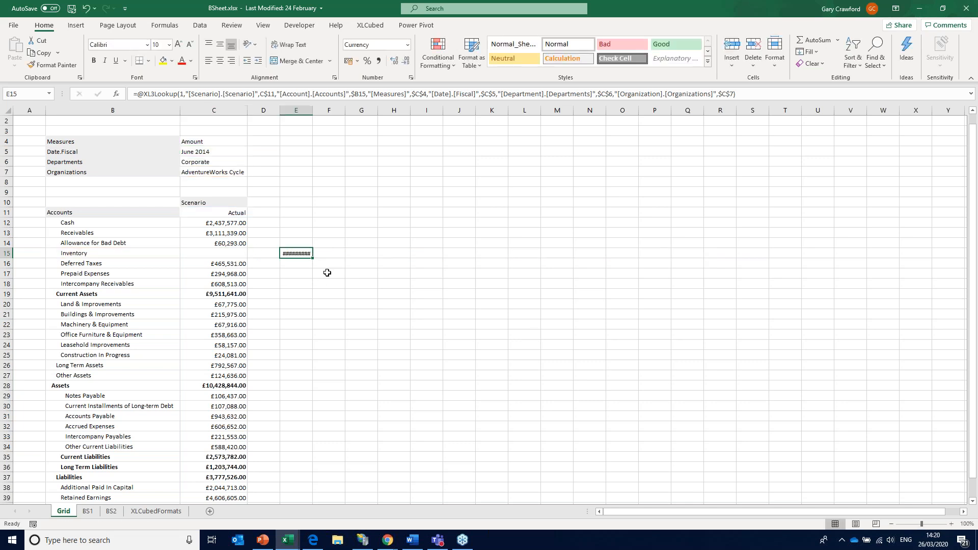
double_click(312, 111)
double_click(317, 255)
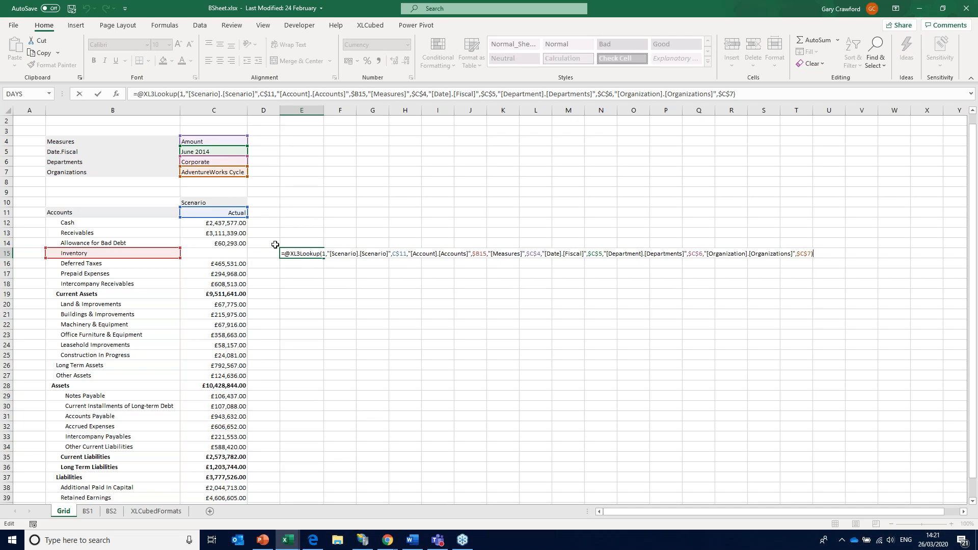
key("Escape")
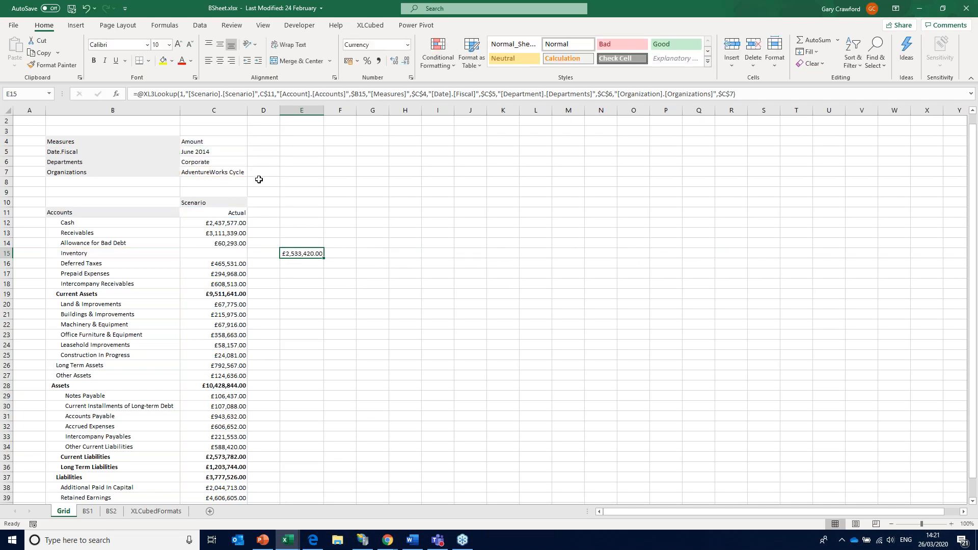
Step: Set the Date.Fiscal member in cell C5 to FY 2014 and check the Inventory lookup in E15
double_click(202, 152)
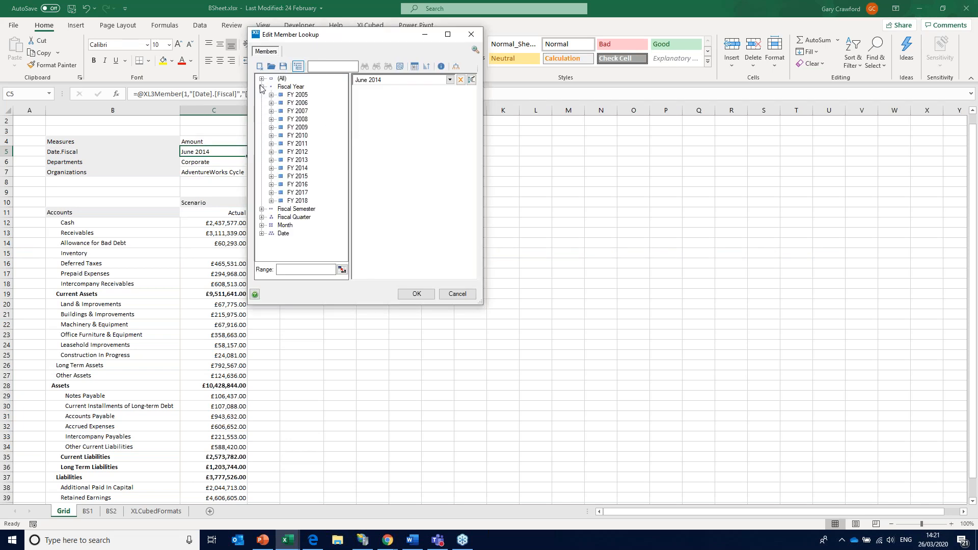
double_click(299, 168)
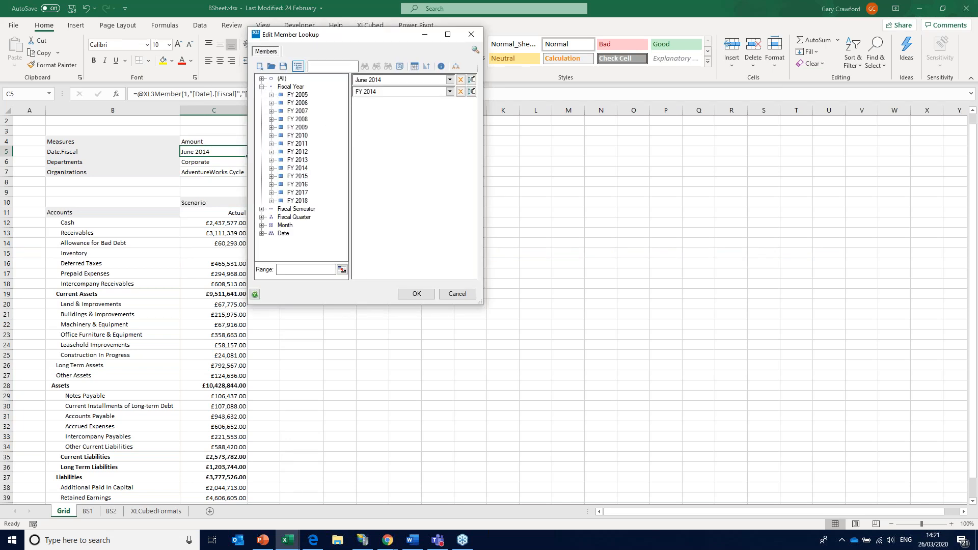
left_click(461, 80)
left_click(416, 293)
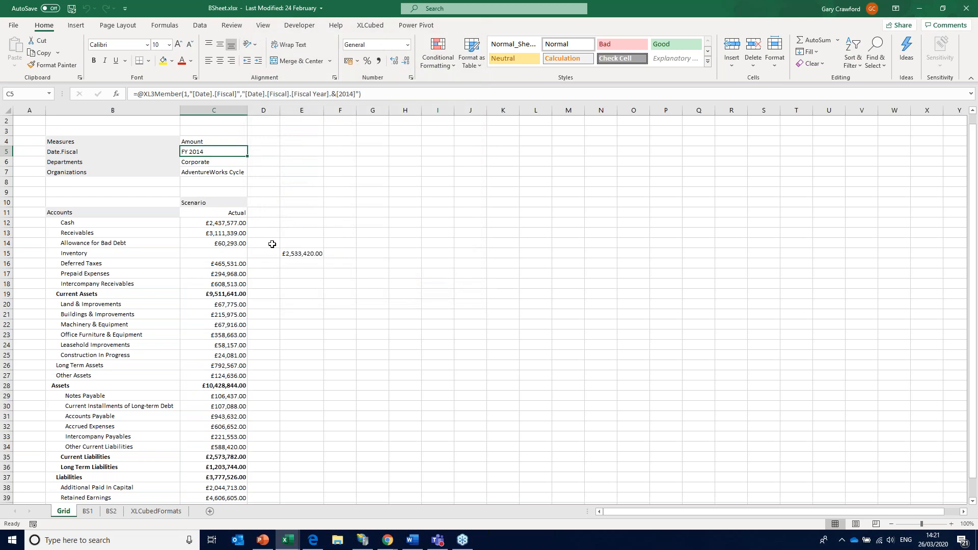
left_click(312, 257)
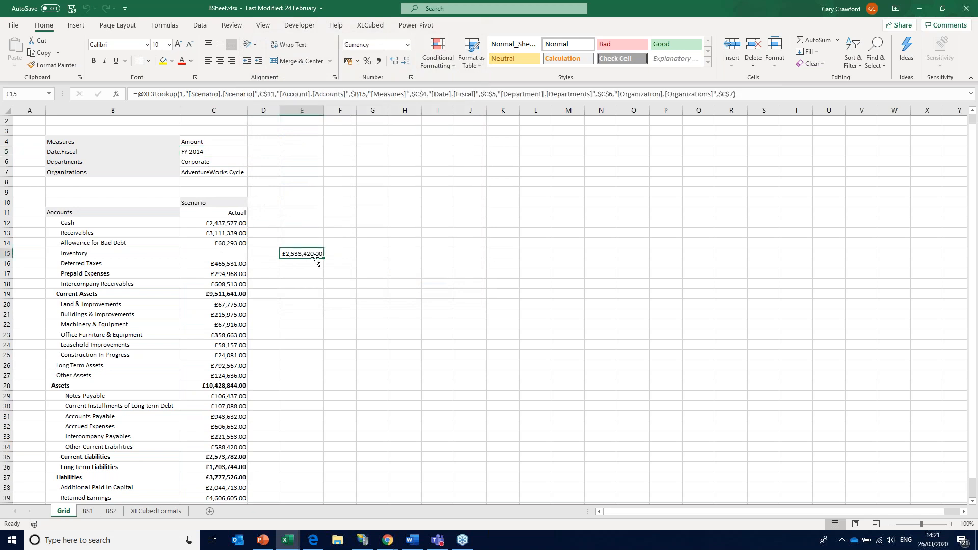
Step: Compare the formatted balance sheet layouts on the BS1 and BS2 sheets, ending on BS2
left_click(112, 511)
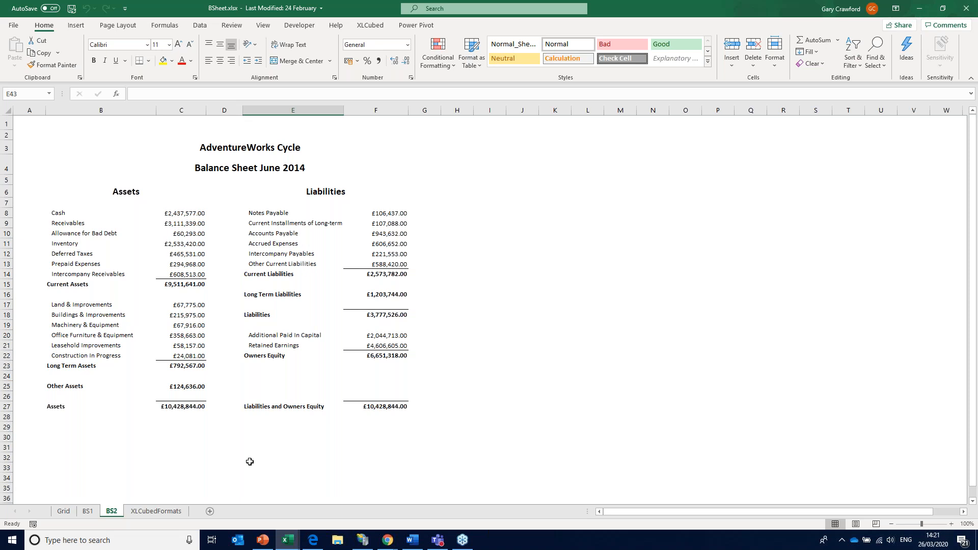
left_click(90, 512)
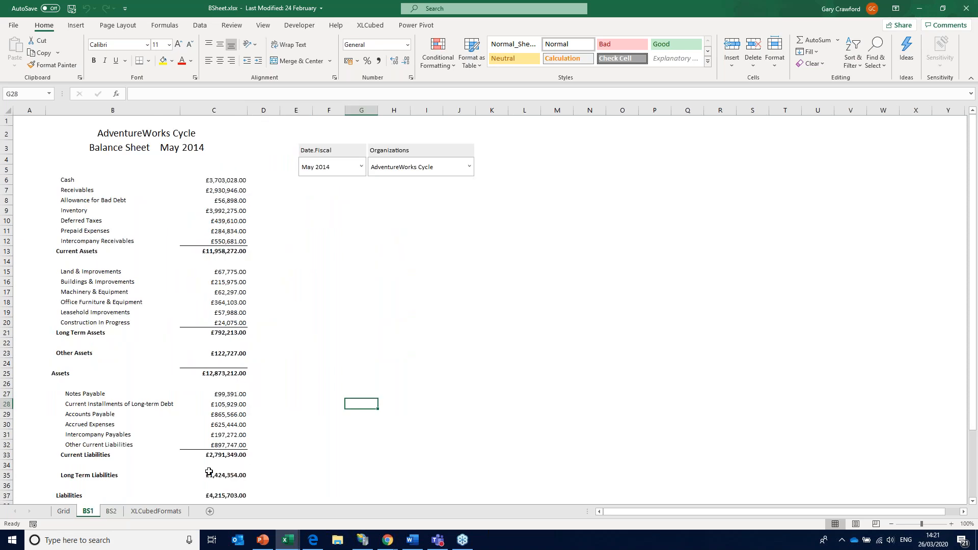
left_click(112, 512)
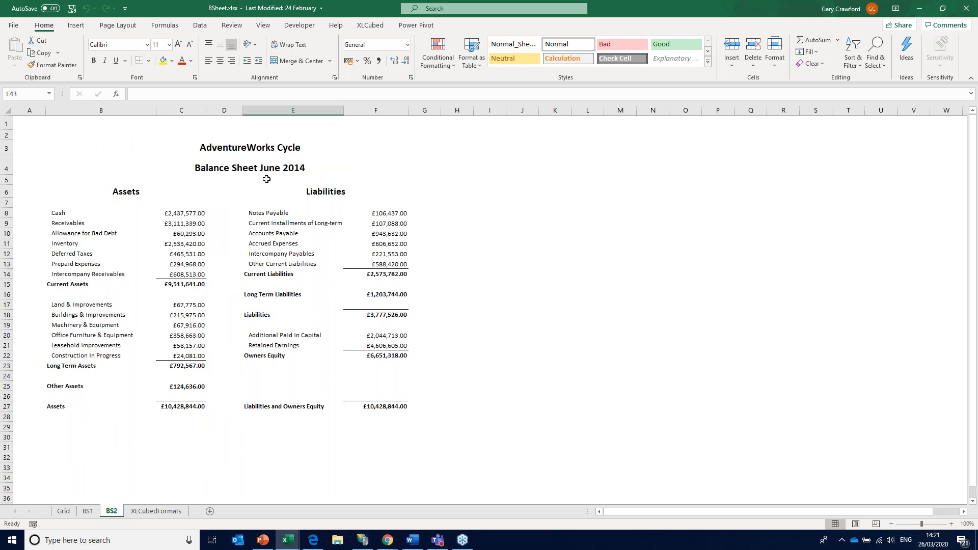
Step: Propagate the BS2 balance sheet's organization member in C3 across new sheets for Northwest Division, Southeast Division and Southwest Division
right_click(240, 148)
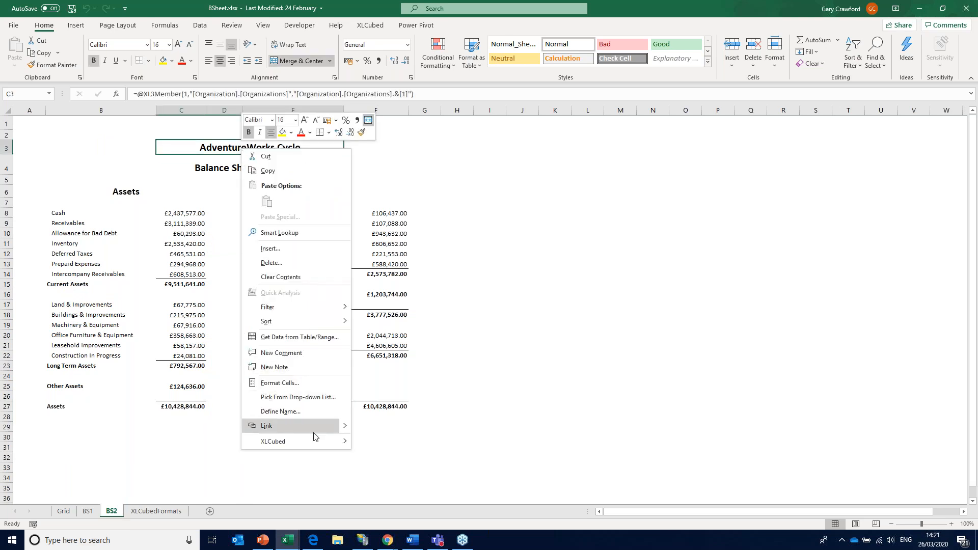
mouse_move(322, 444)
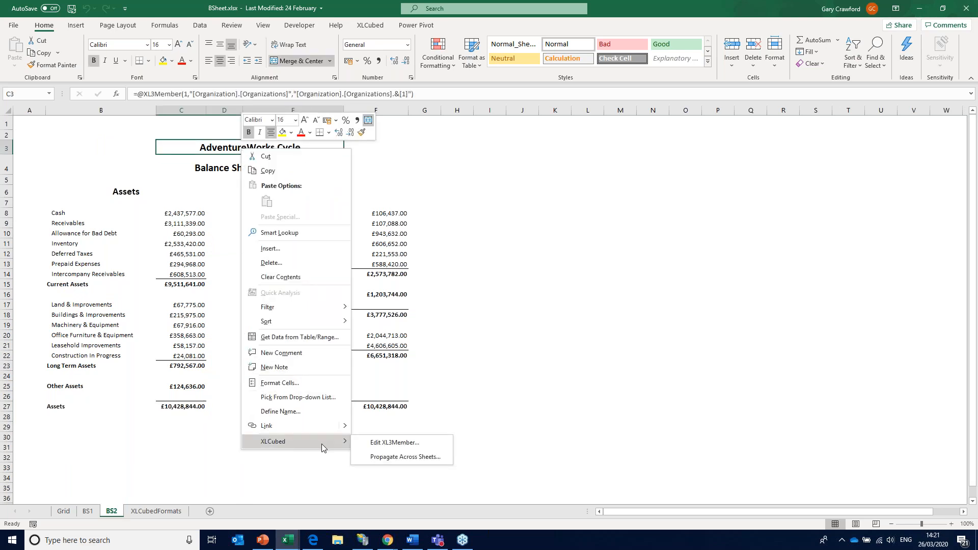
left_click(384, 457)
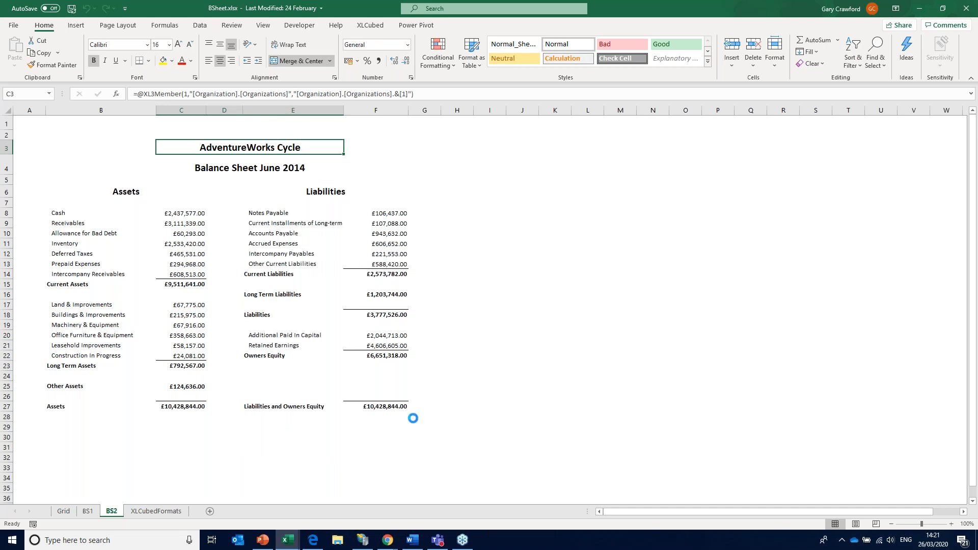
left_click(264, 164)
left_click(312, 188)
left_click(312, 204, "shift")
left_click_drag(439, 213, 441, 214)
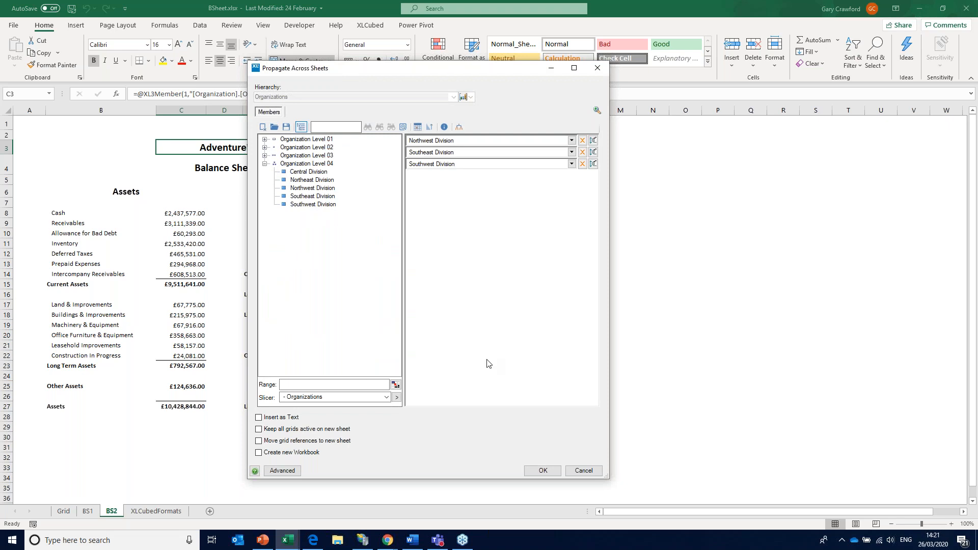
left_click(543, 470)
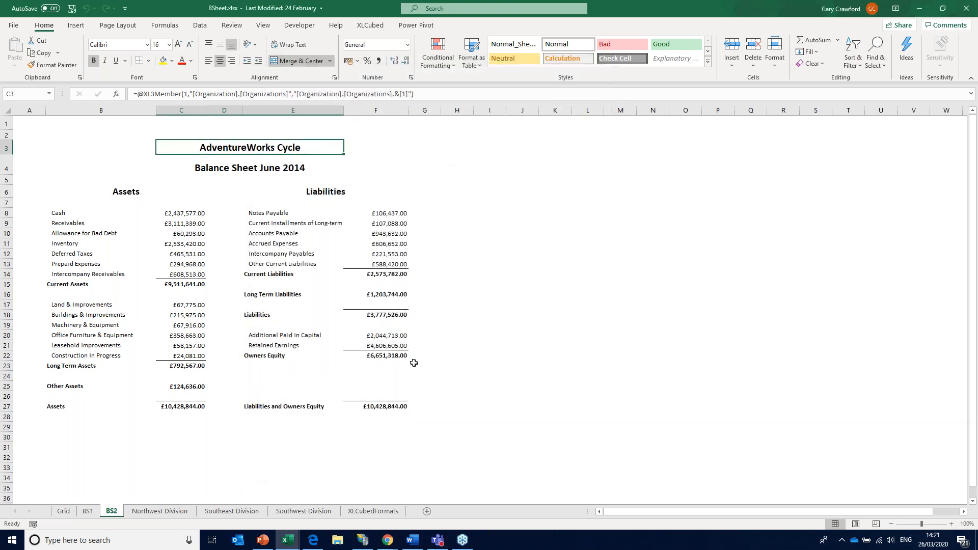
Step: Review the balance sheets on the Northwest Division, Southeast Division and Southwest Division sheets
left_click(178, 512)
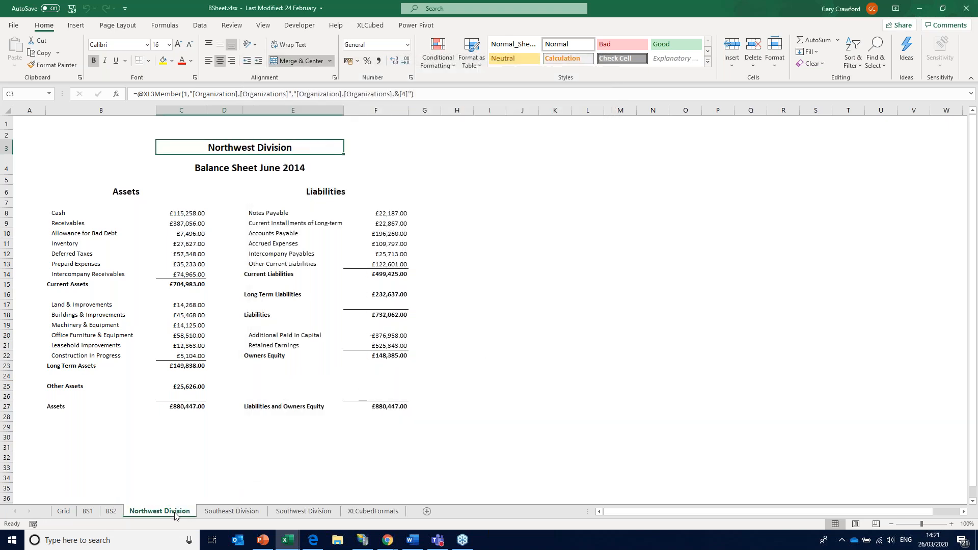
left_click(238, 512)
left_click(299, 513)
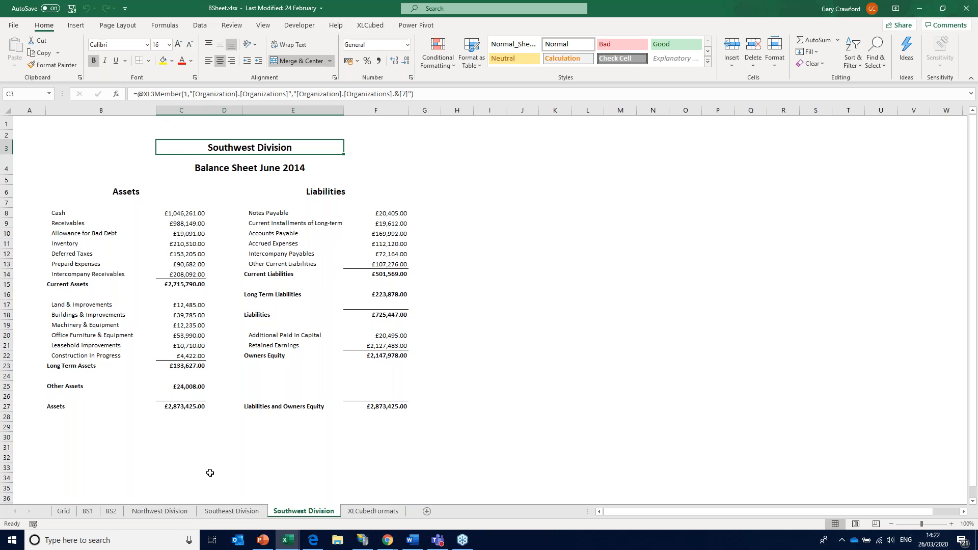
Step: Switch to the FinancialDashboard.xlsx workbook, view the XLCubed web publishing options and minimize the workbook
left_click(286, 539)
left_click(208, 476)
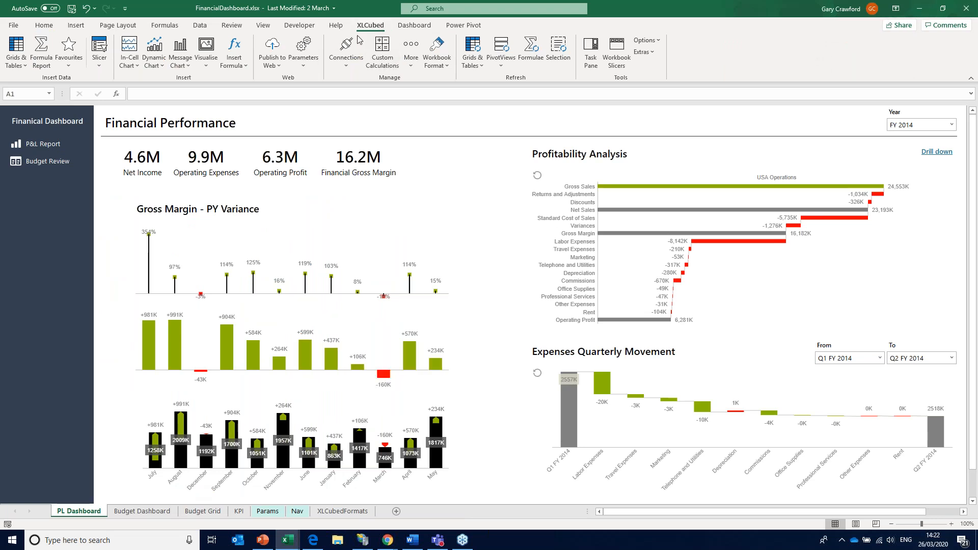
left_click(271, 57)
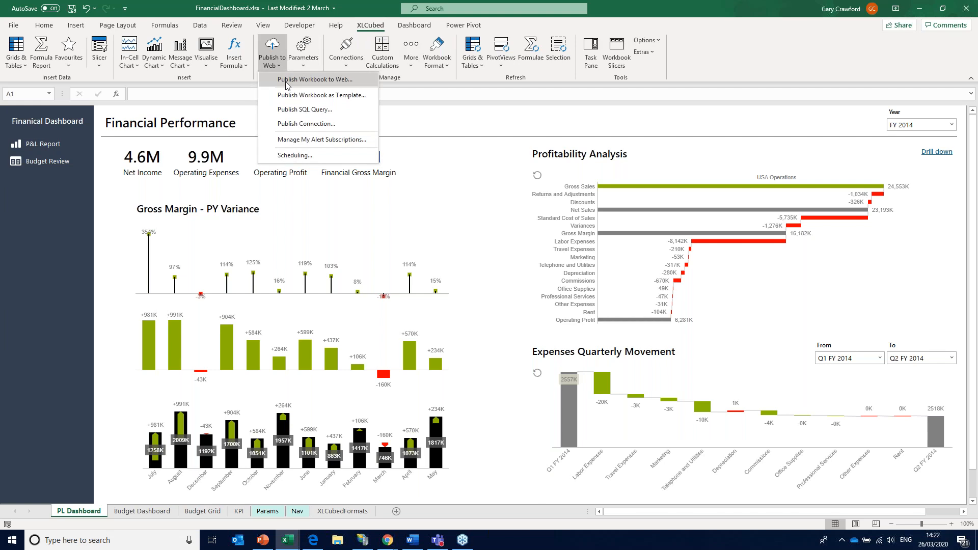
left_click(922, 11)
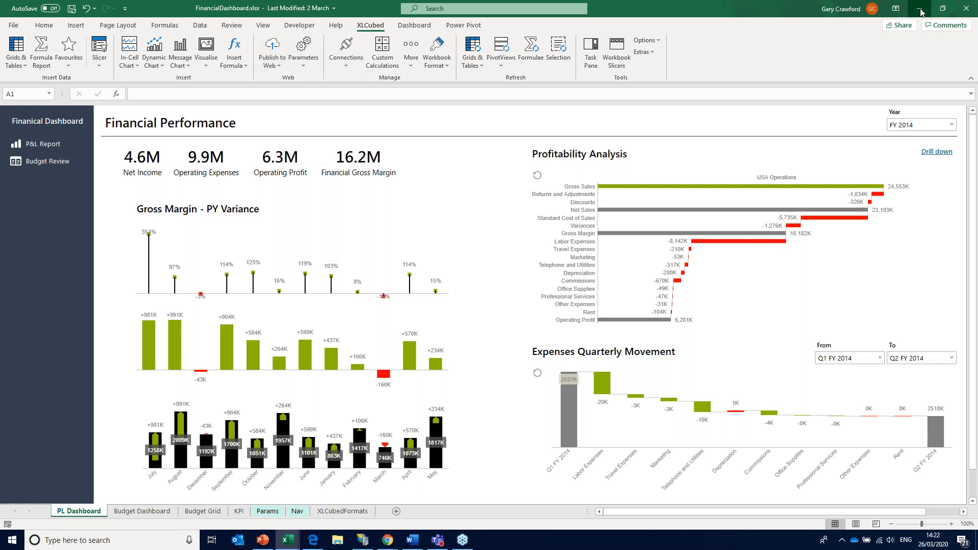
left_click(922, 11)
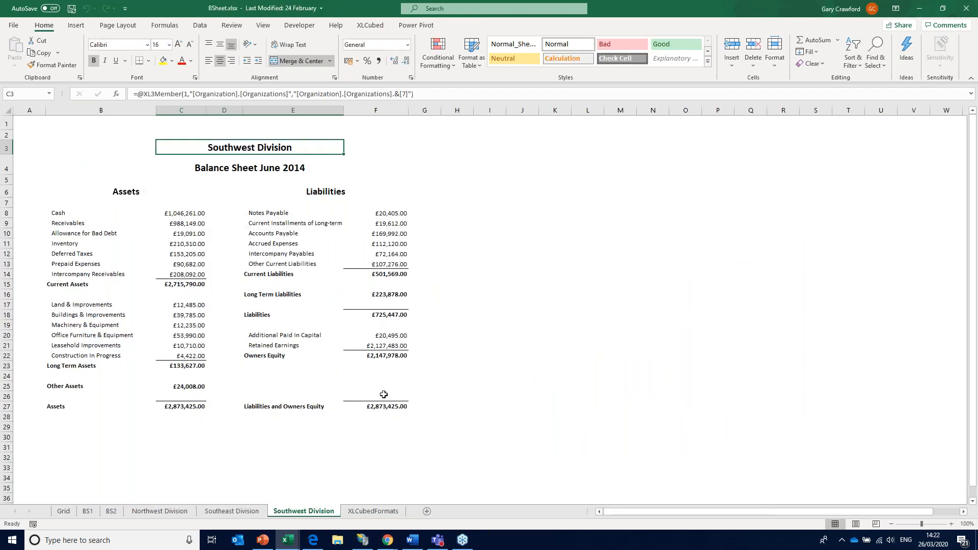
Step: Switch to Power BI in Chrome and open the AdHoc report from the XLCubed workspace
left_click(388, 542)
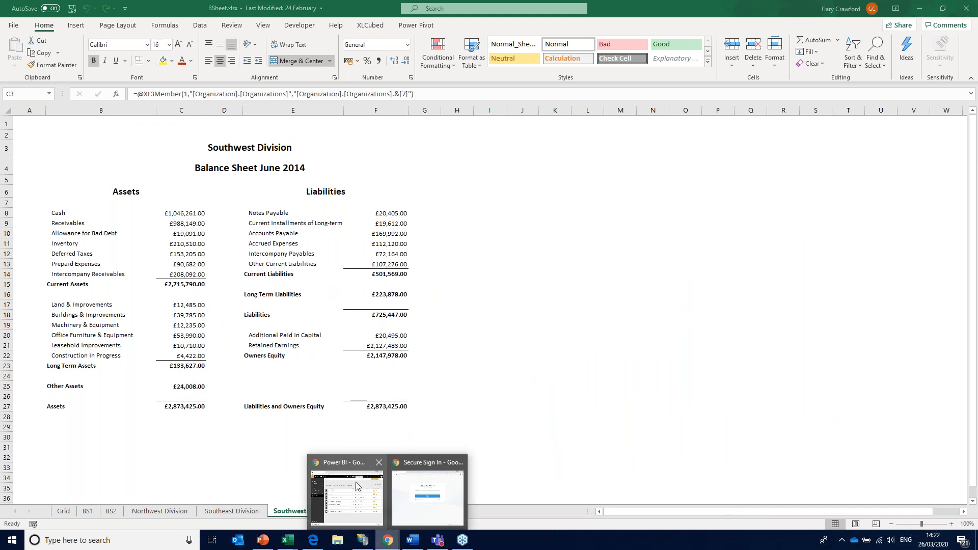
left_click_drag(0, 61, 550, 1)
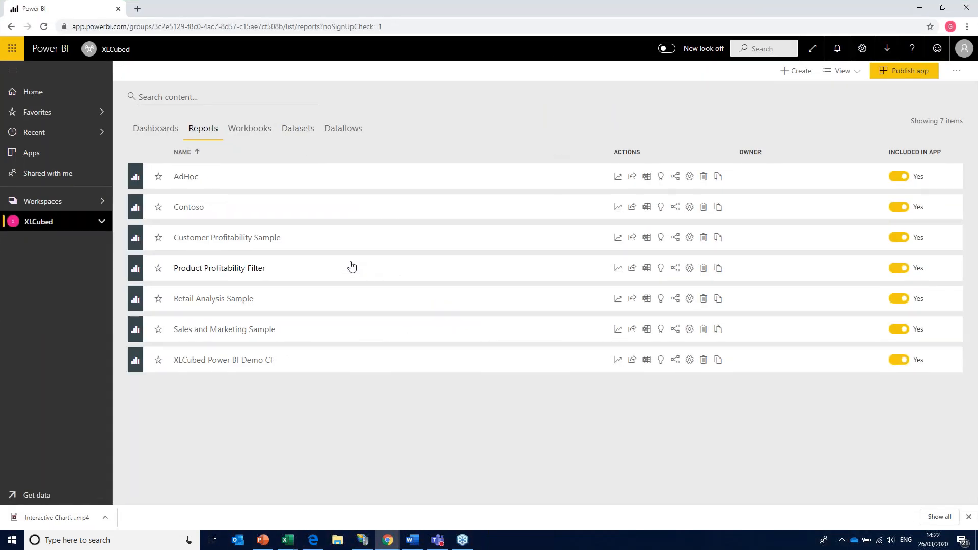
left_click(190, 182)
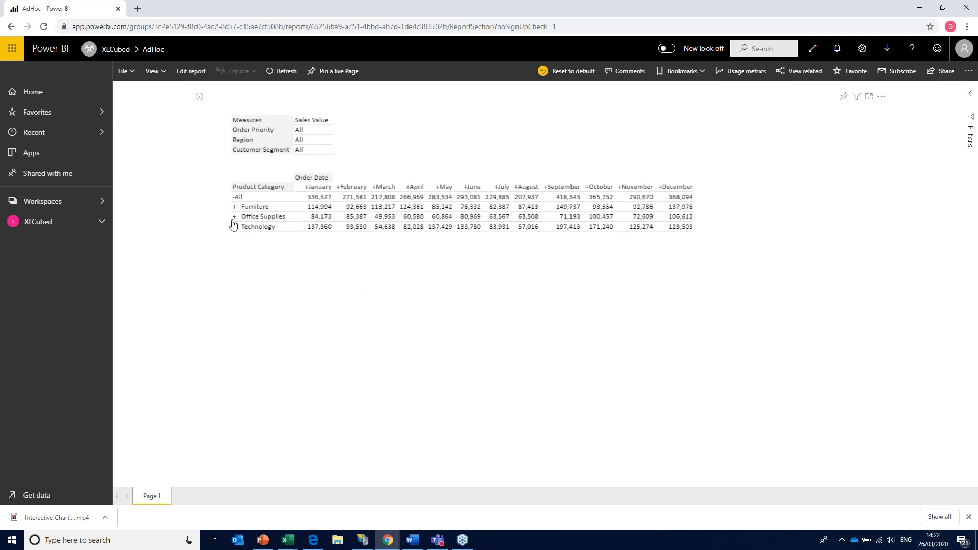
Step: Drill into and back out of Office Supplies, and nest Customer Segment before Product Category on the report's rows
left_click(235, 218)
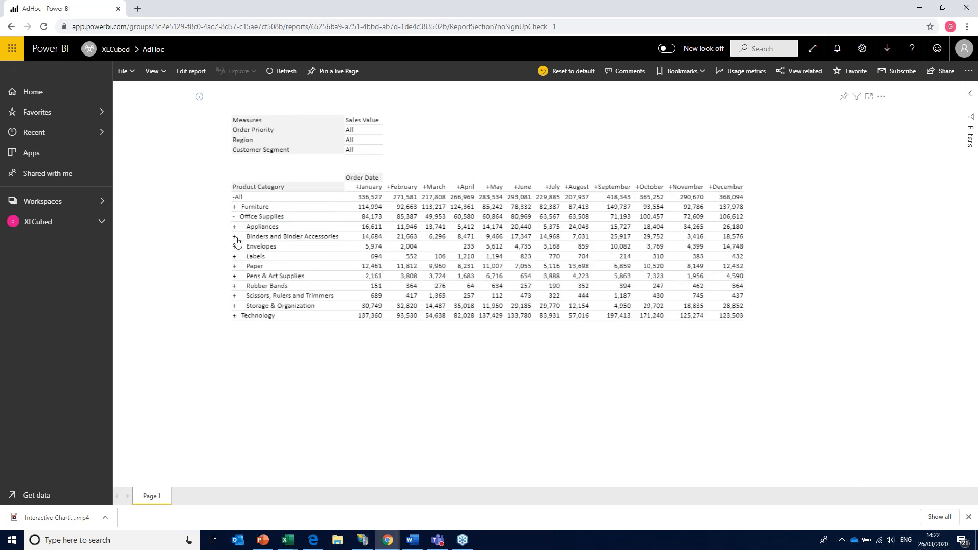
left_click(234, 218)
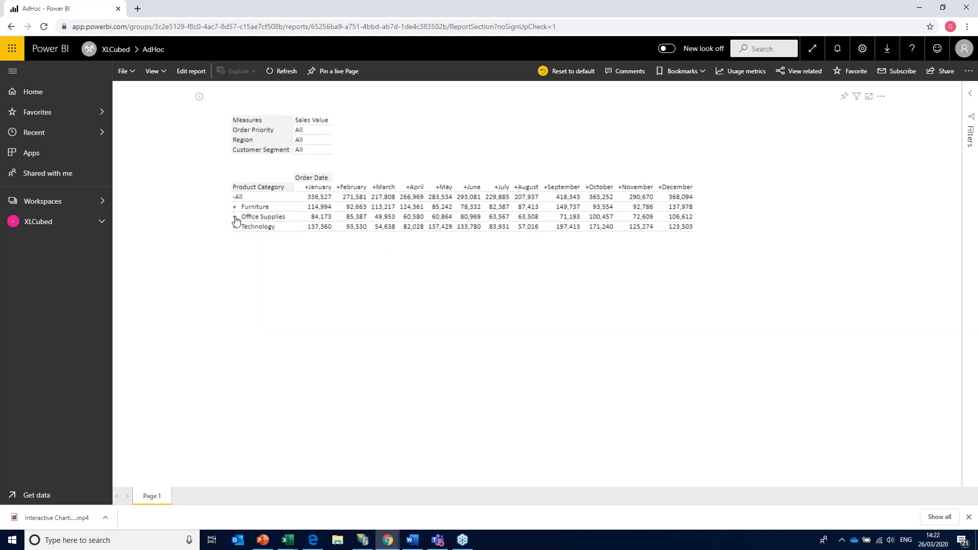
left_click_drag(286, 163, 249, 204)
left_click(249, 204)
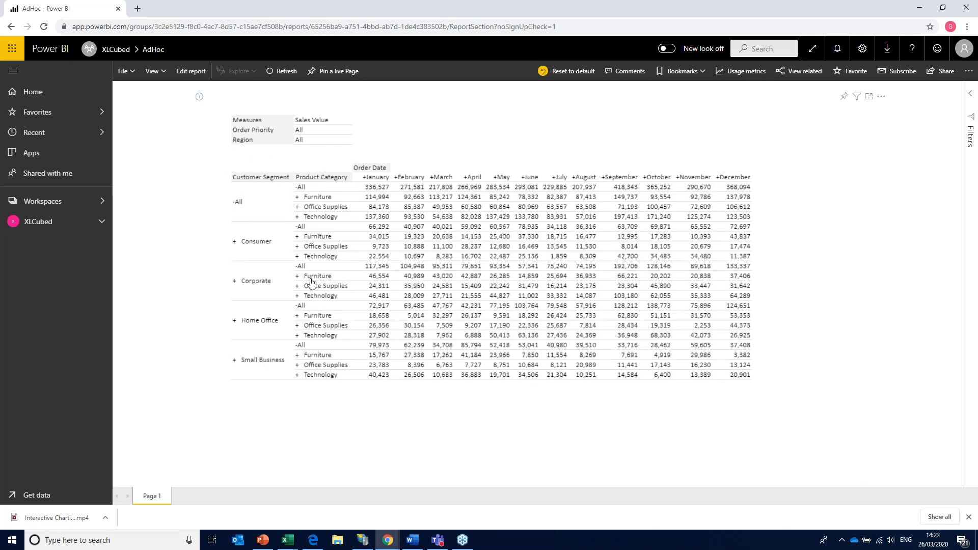
double_click(316, 288)
double_click(313, 209)
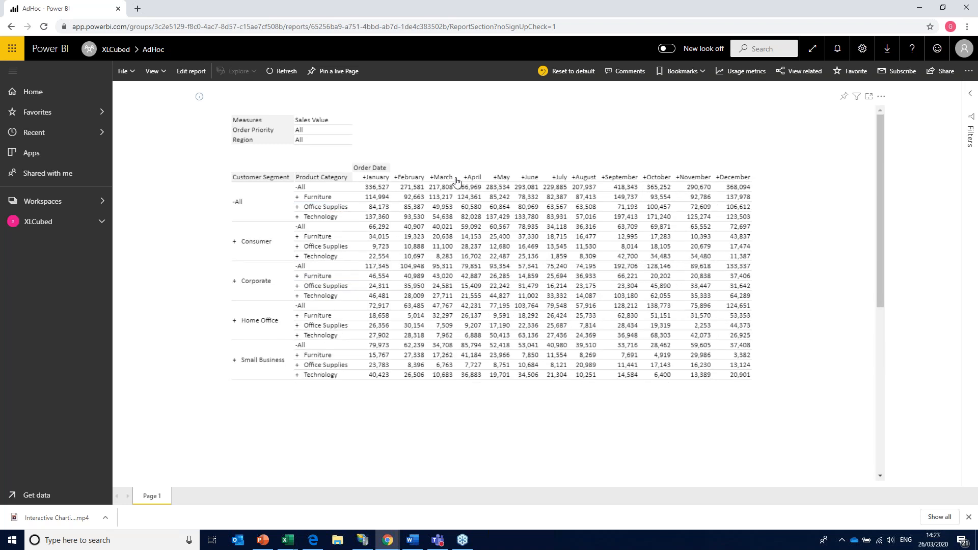
Step: Add a calculation titled q1 after the March column that sums January, February and March
right_click(455, 180)
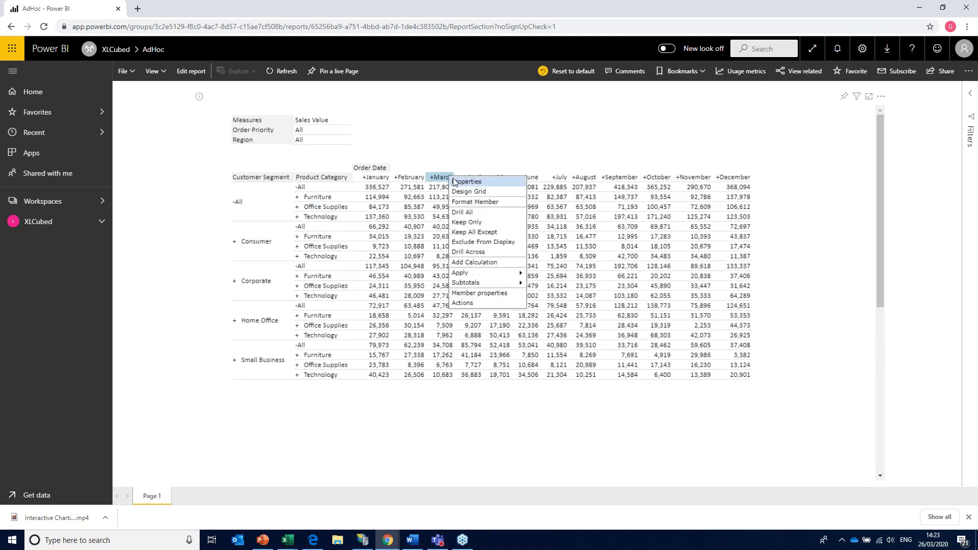
left_click(472, 267)
type("q1")
left_click(495, 259)
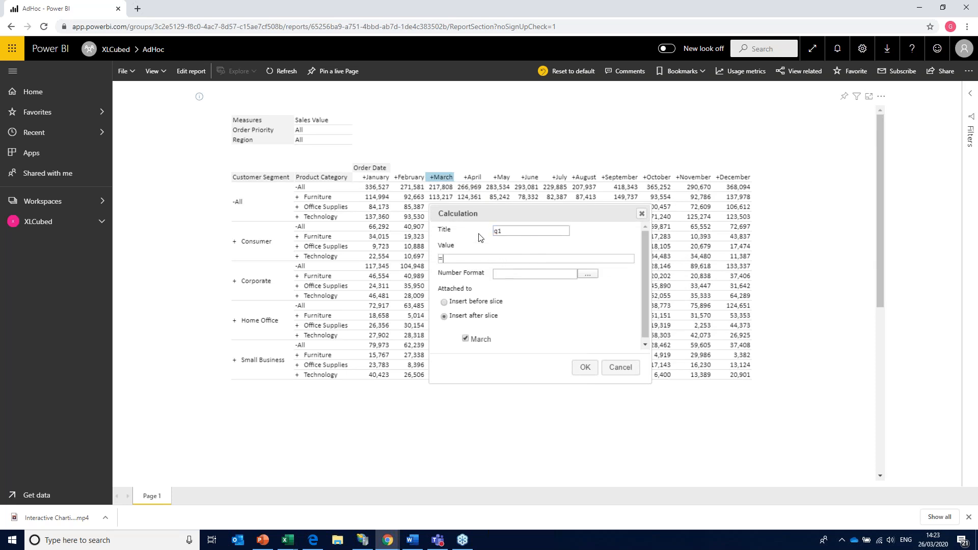
left_click(380, 180)
type("+")
left_click(405, 179)
type("+")
left_click(443, 181)
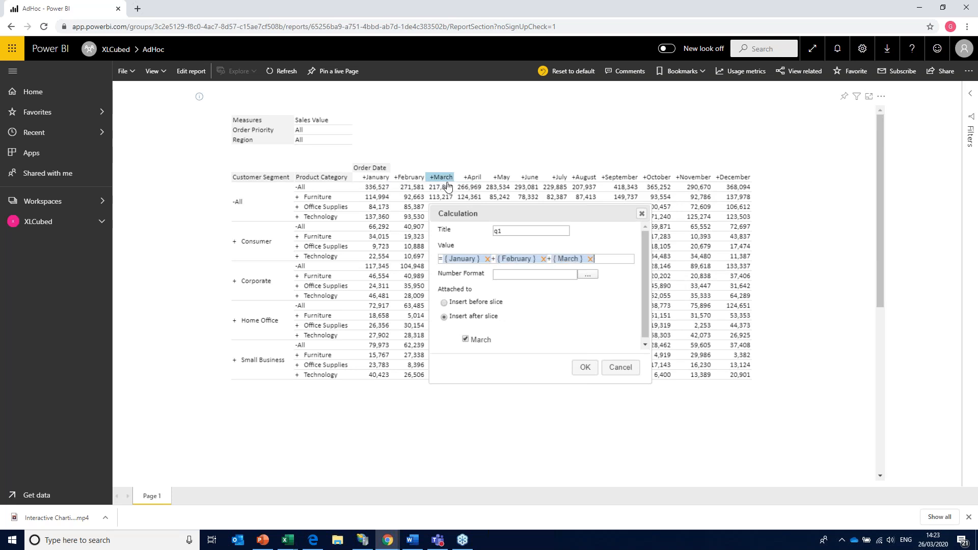
left_click(585, 368)
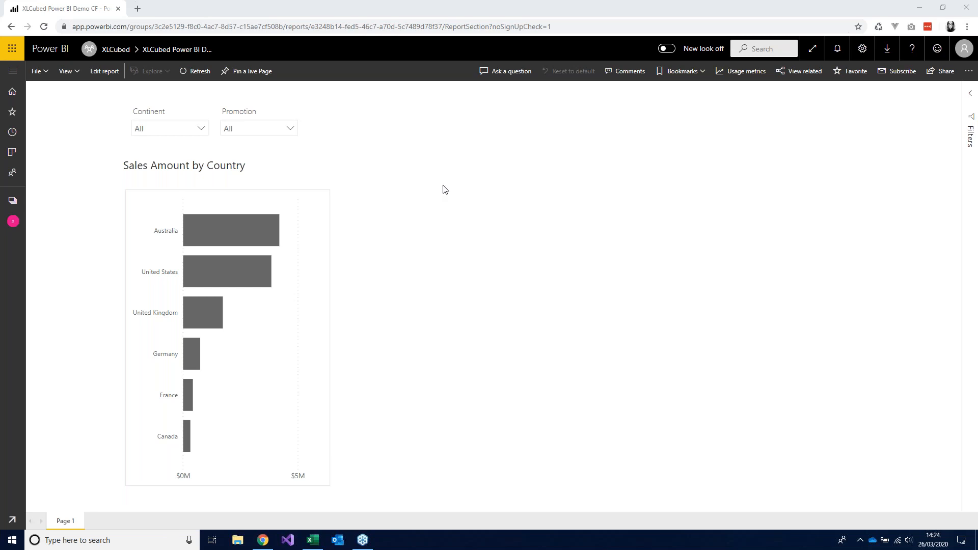
Step: Look through the choices of the Continent and Promotion slicers on the XLCubed Power BI Demo CF report
left_click(203, 131)
left_click(204, 131)
left_click(290, 130)
left_click(291, 130)
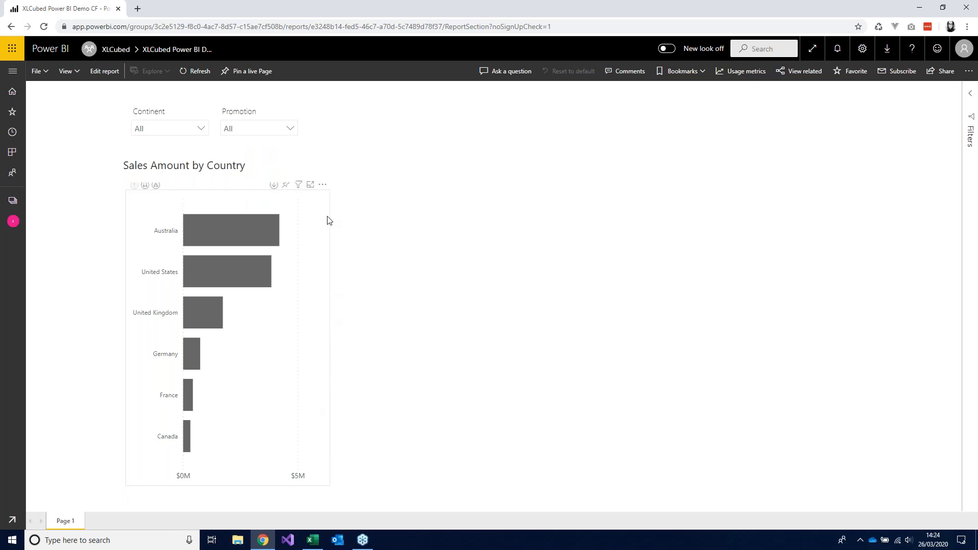
Step: Switch to the Webinar March 20 v3 workbook in Excel and inspect January's actual and budget variance in the monthly chart
left_click(322, 543)
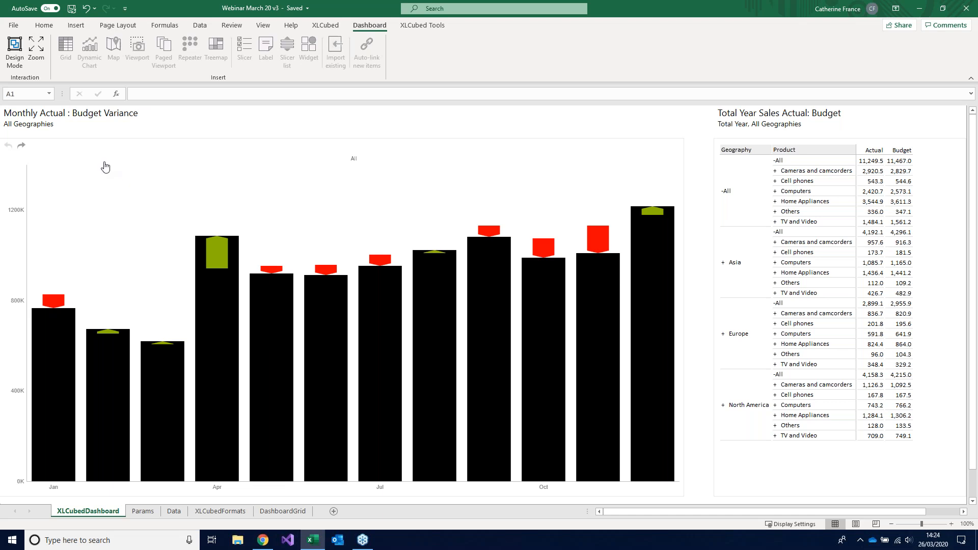
mouse_move(75, 380)
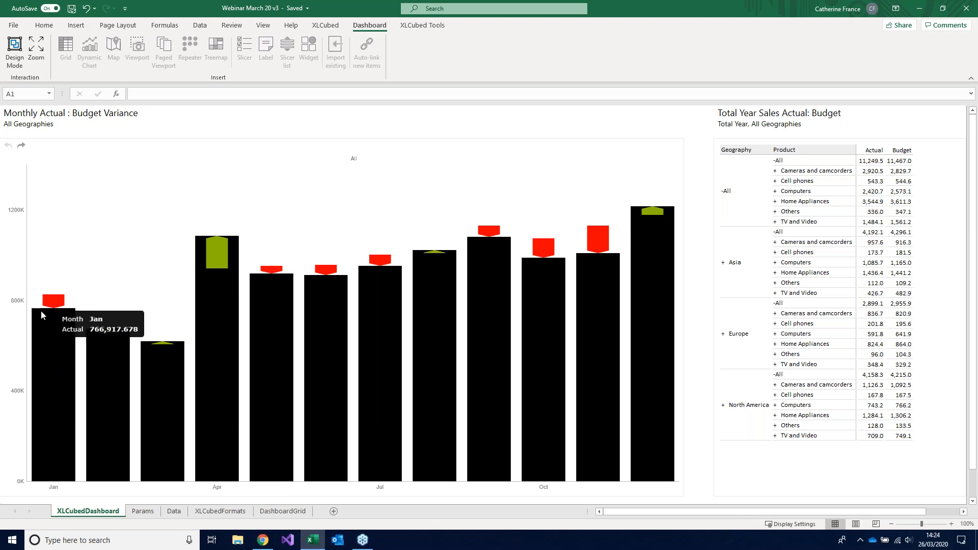
mouse_move(46, 304)
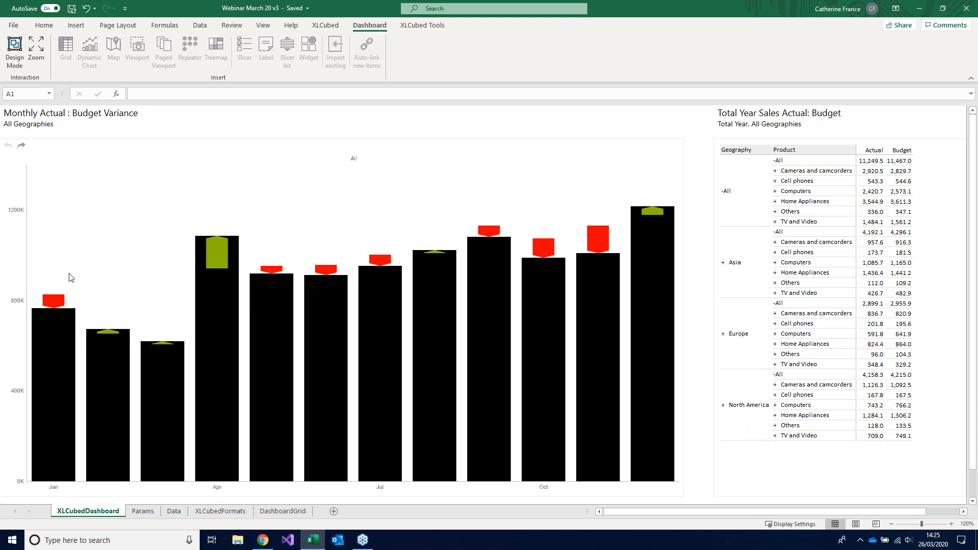
Step: Show the Params sheet and select the Continent, Country and Promotion output cells B2:B4
left_click(142, 511)
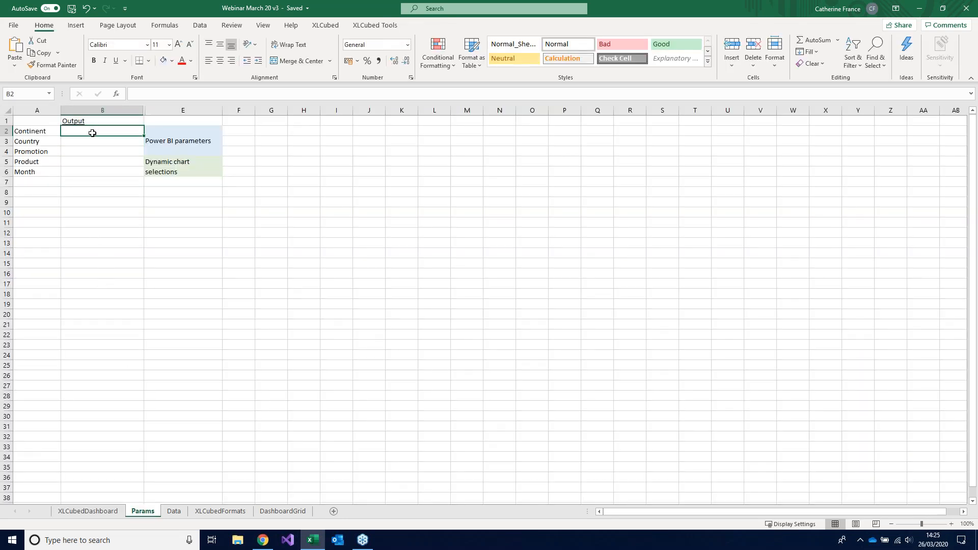
left_click_drag(94, 132, 96, 148)
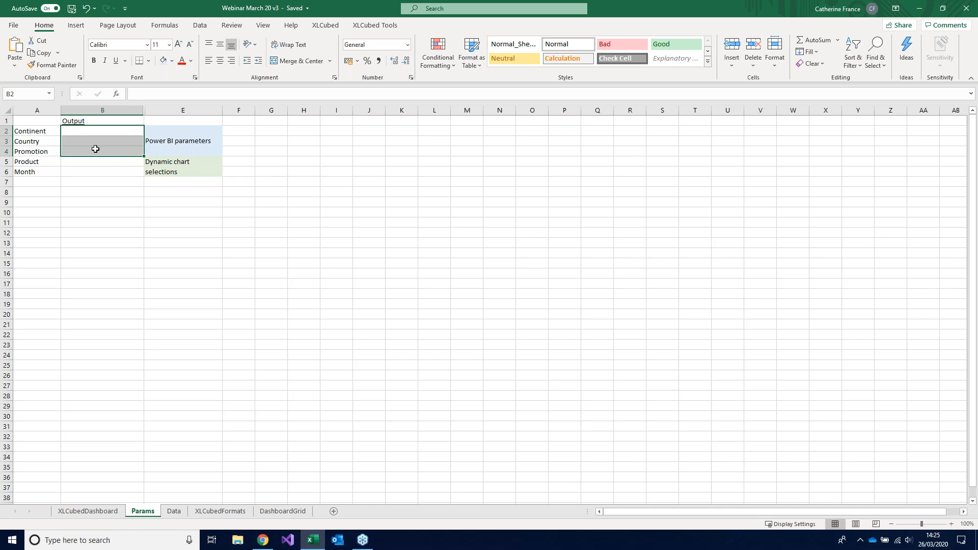
Step: Look at the XLCubed web parameter settings for the Continent output cell B2 without adding a parameter
left_click(327, 26)
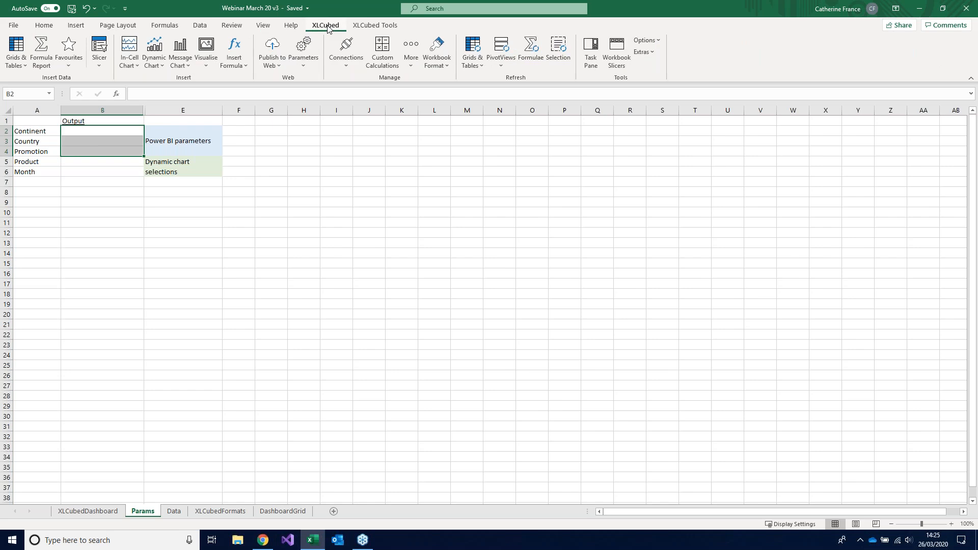
left_click(307, 65)
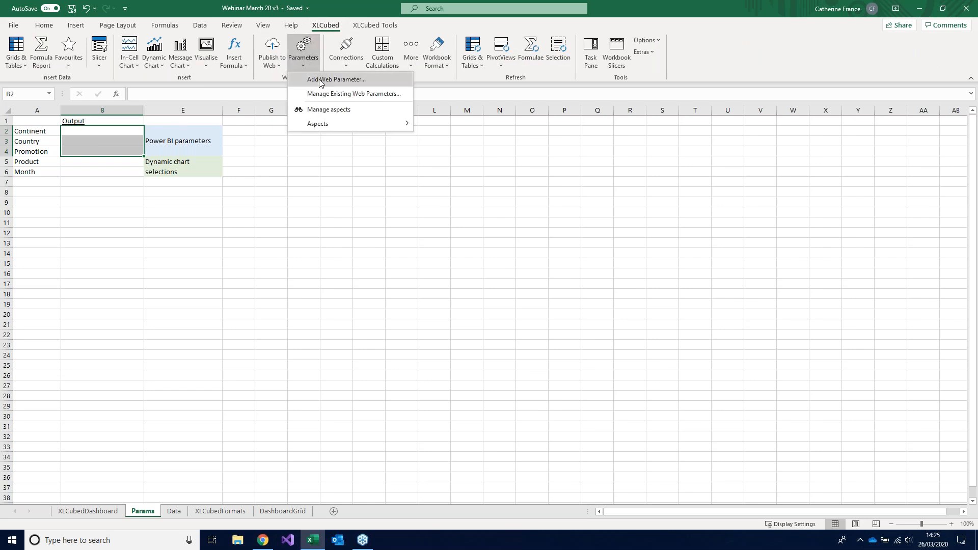
left_click(378, 81)
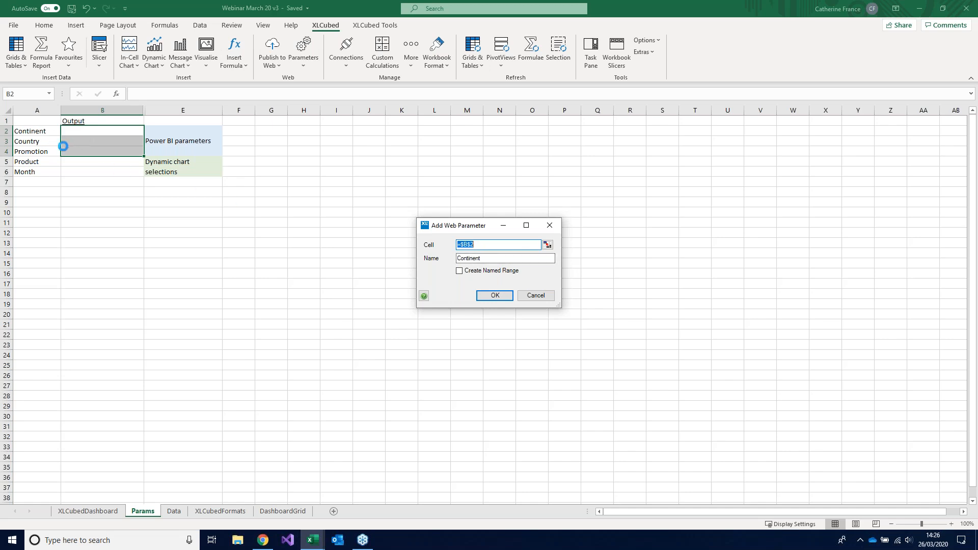
left_click(533, 296)
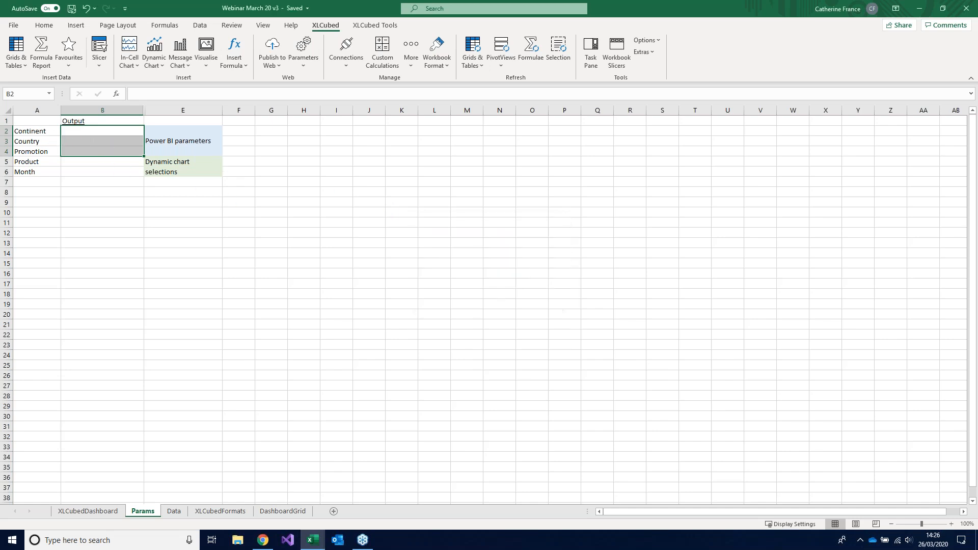
Step: Go through the output cells B2 to B6 for Continent, Country, Promotion, Product and Month one by one
left_click(119, 131)
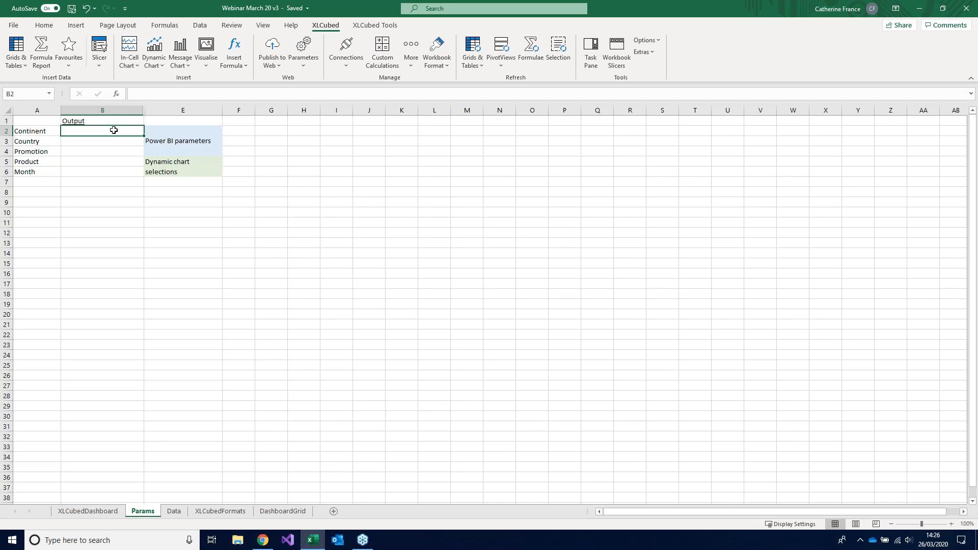
left_click(78, 142)
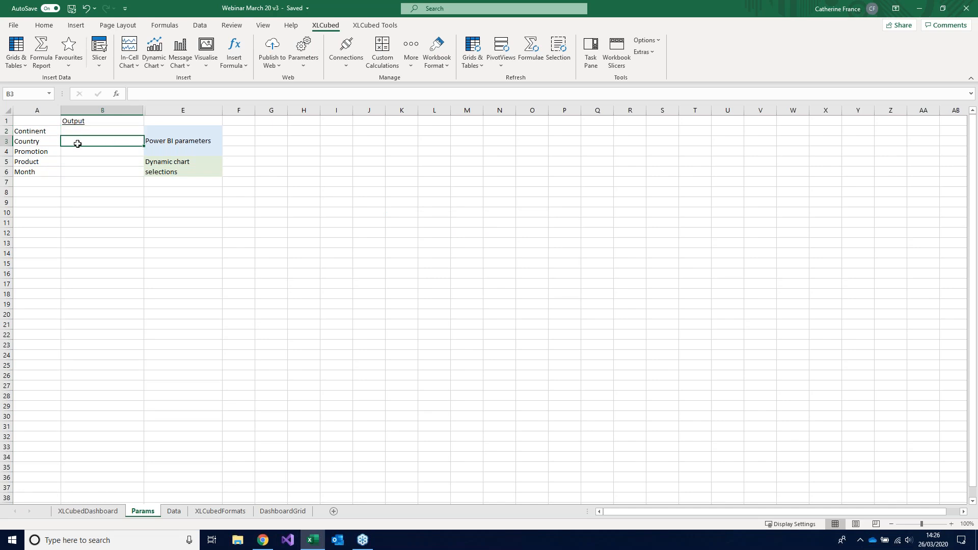
left_click(77, 153)
left_click(77, 162)
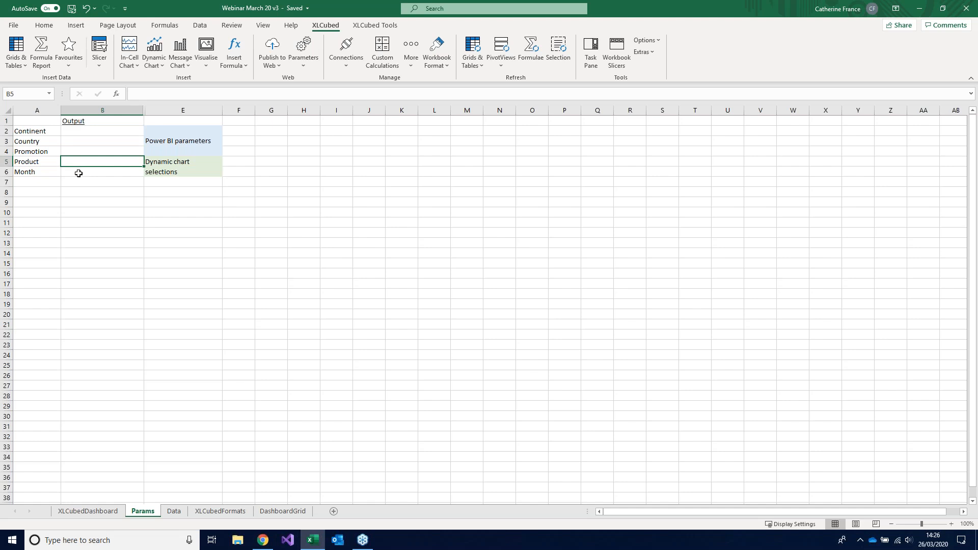
left_click(78, 173)
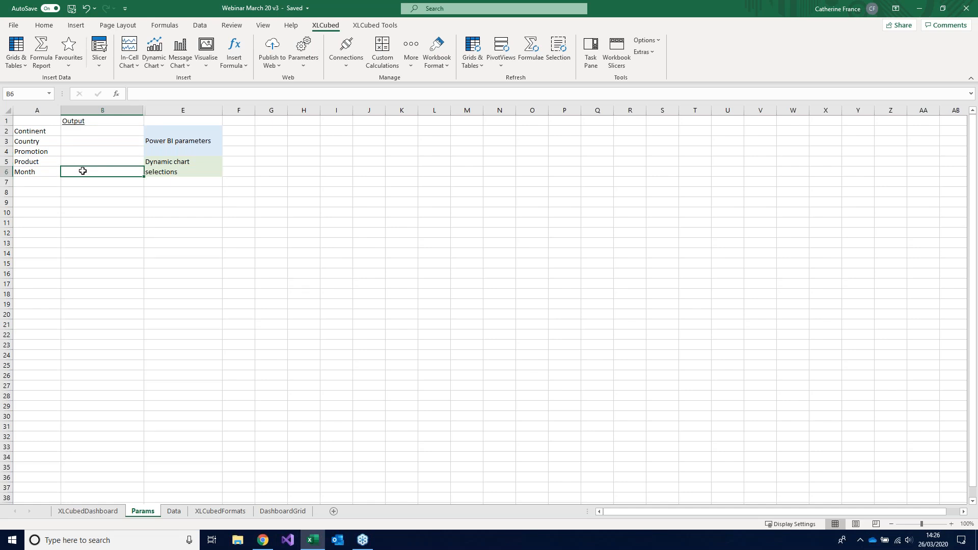
Step: Turn on design mode on the XLCubedDashboard sheet and inspect which cell drives the Continent filter of the monthly variance chart
left_click(107, 512)
left_click(15, 65)
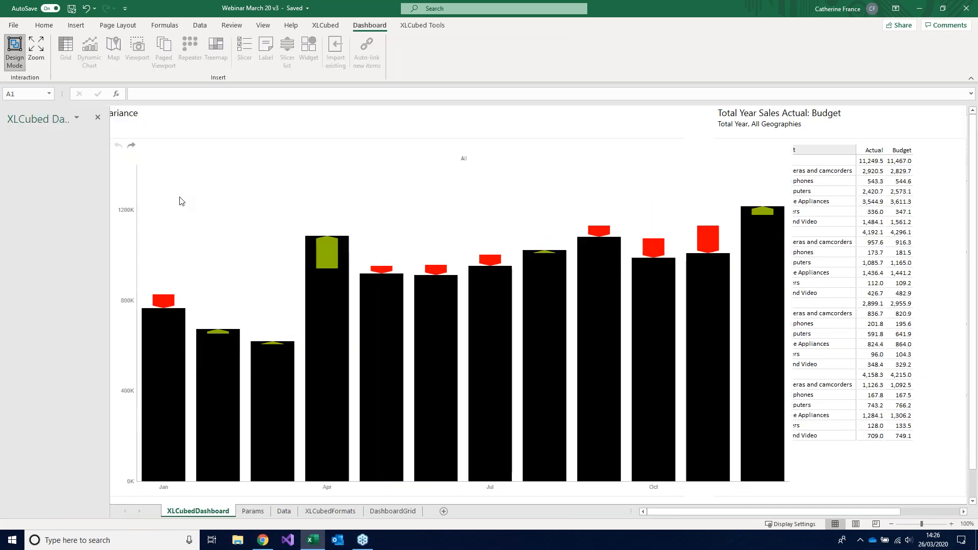
right_click(180, 199)
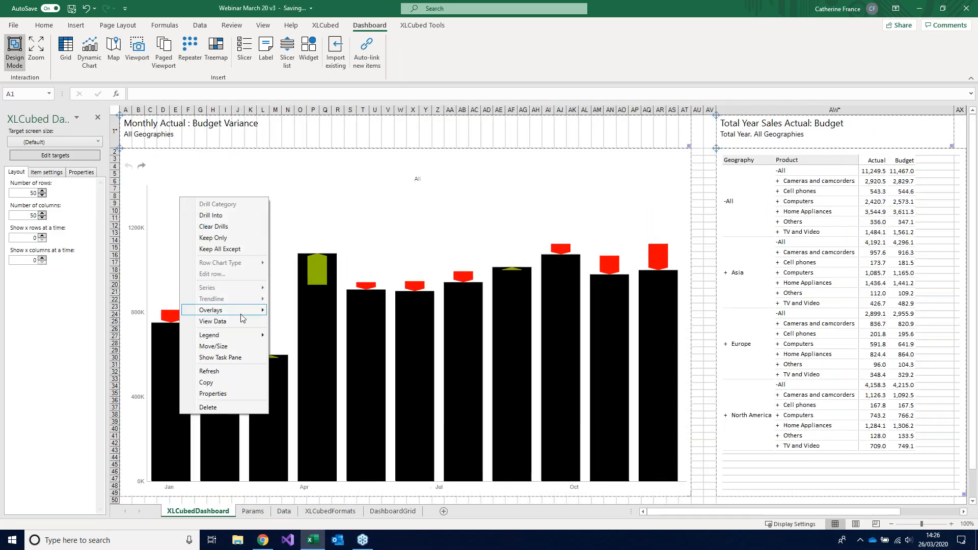
left_click(239, 359)
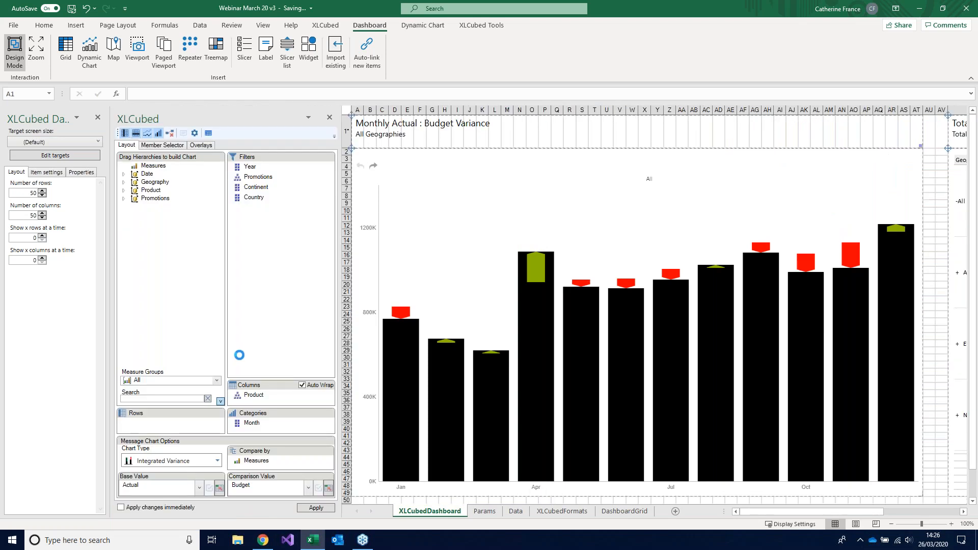
left_click(263, 188)
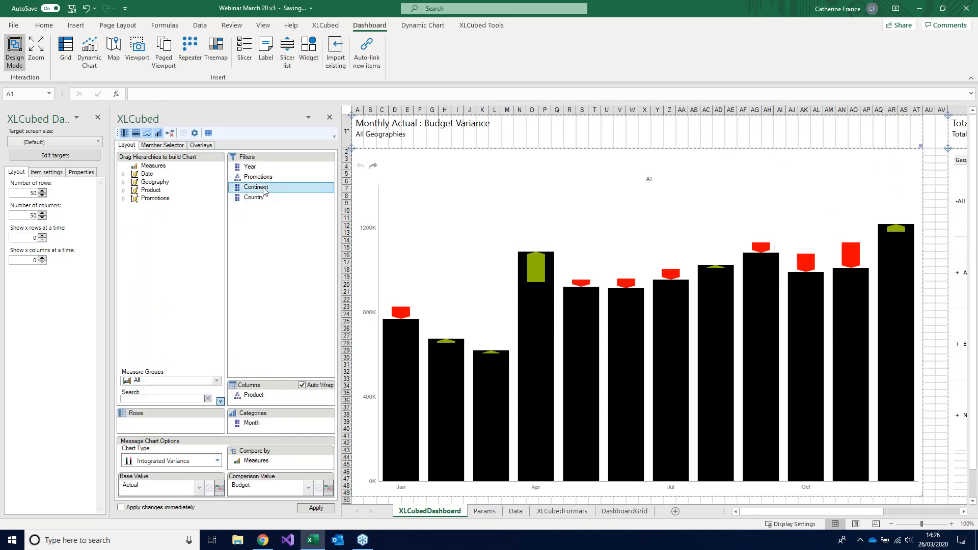
double_click(263, 188)
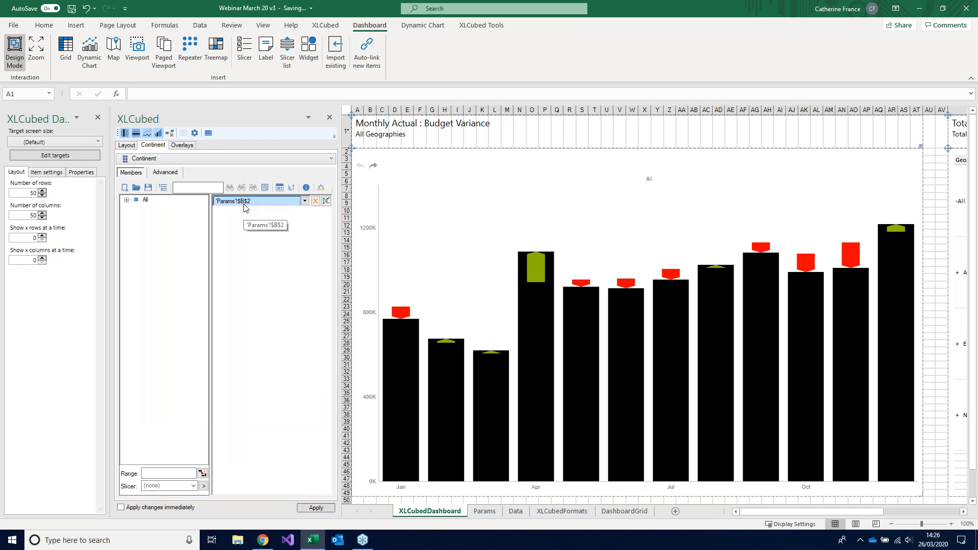
left_click(330, 121)
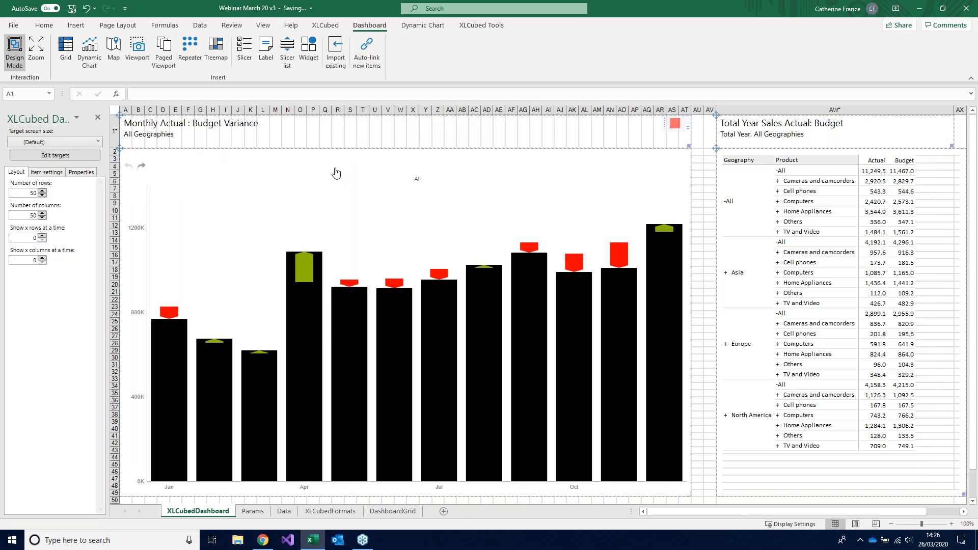
Step: Return to the Params sheet and highlight the whole output range B2:B6
left_click(262, 516)
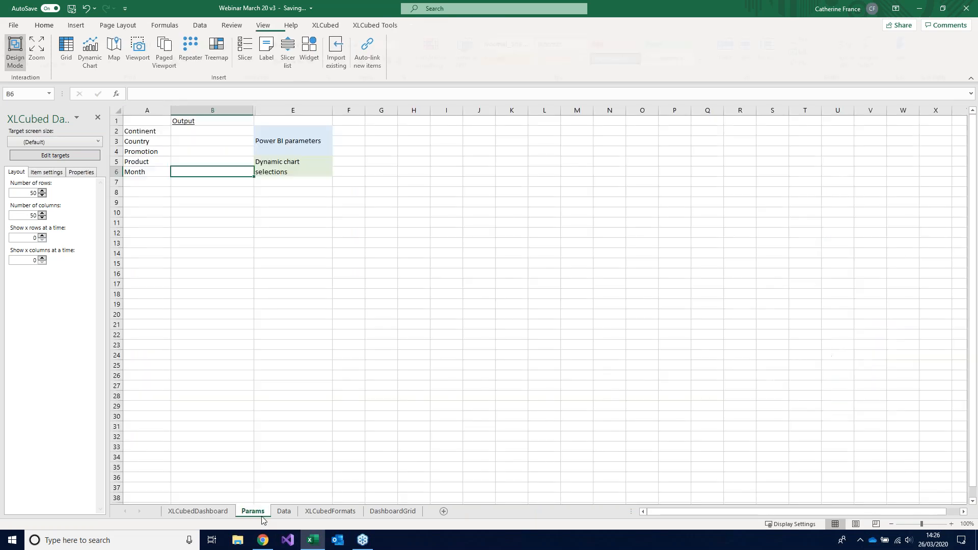
left_click_drag(215, 134, 213, 168)
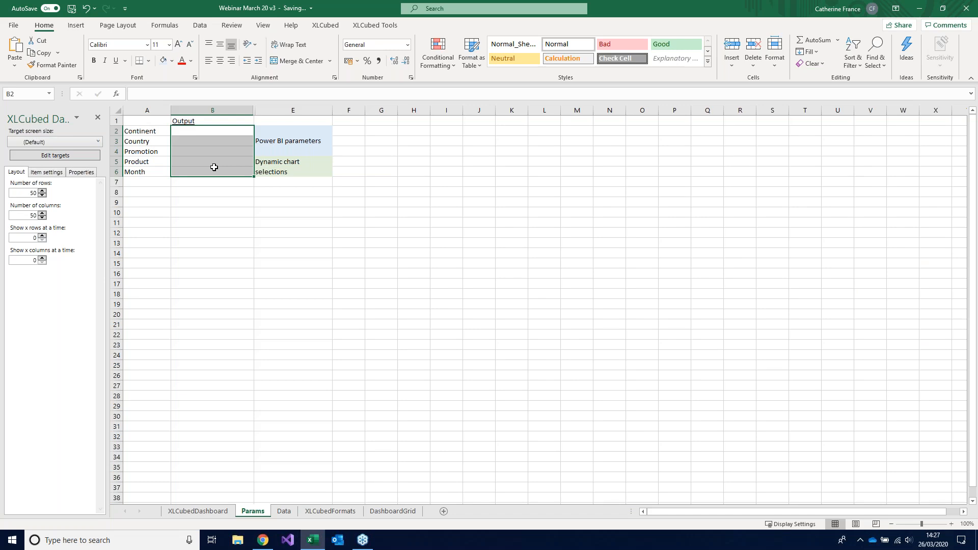
left_click(347, 189)
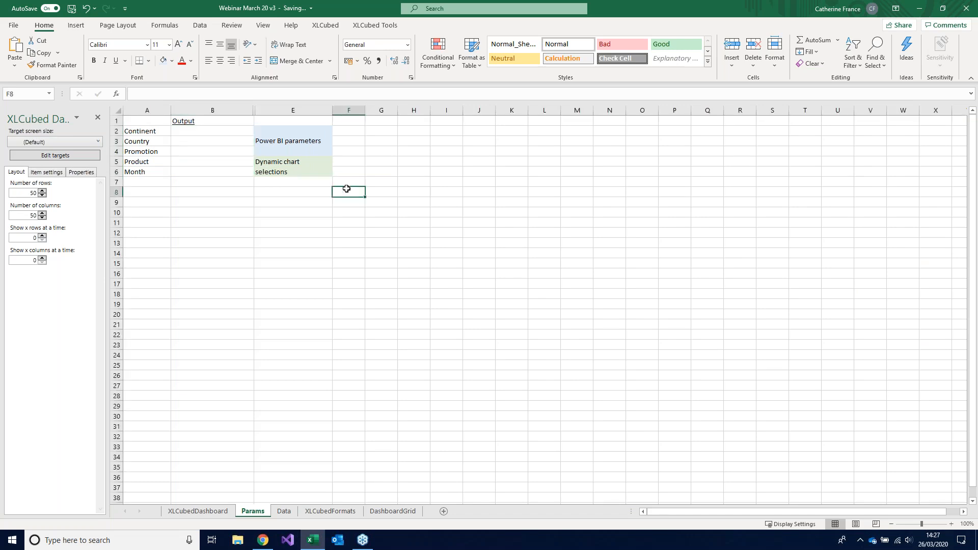
Step: View the XLCubed Publisher dialog with its web site setting and close it without publishing
left_click(326, 25)
left_click(271, 44)
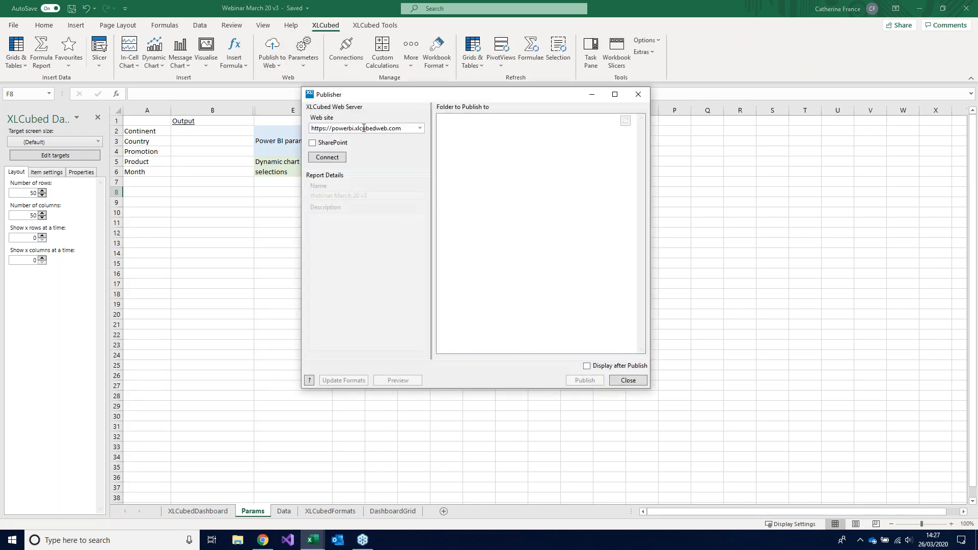
left_click(638, 94)
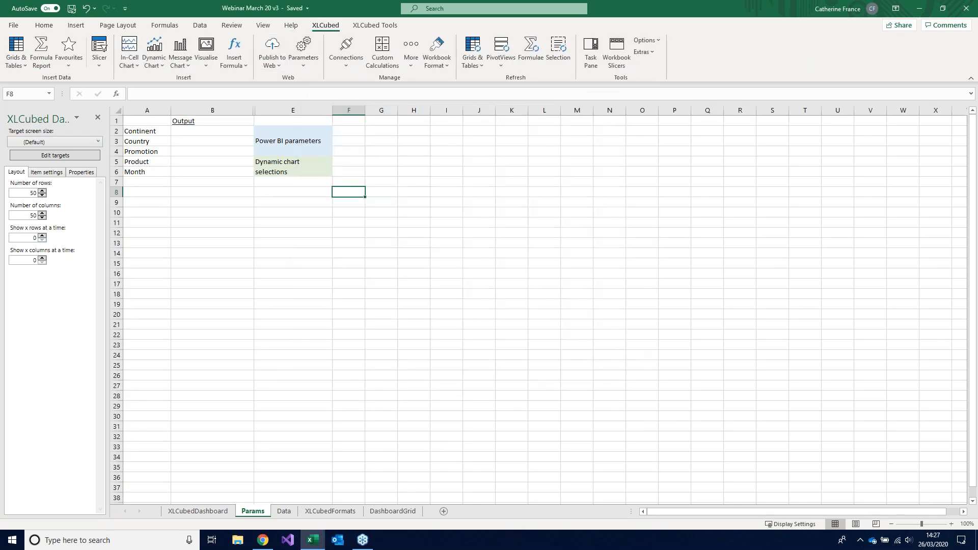
Step: Switch to the XLCubed Power BI Demo CF report in Chrome and open it for editing
left_click(266, 543)
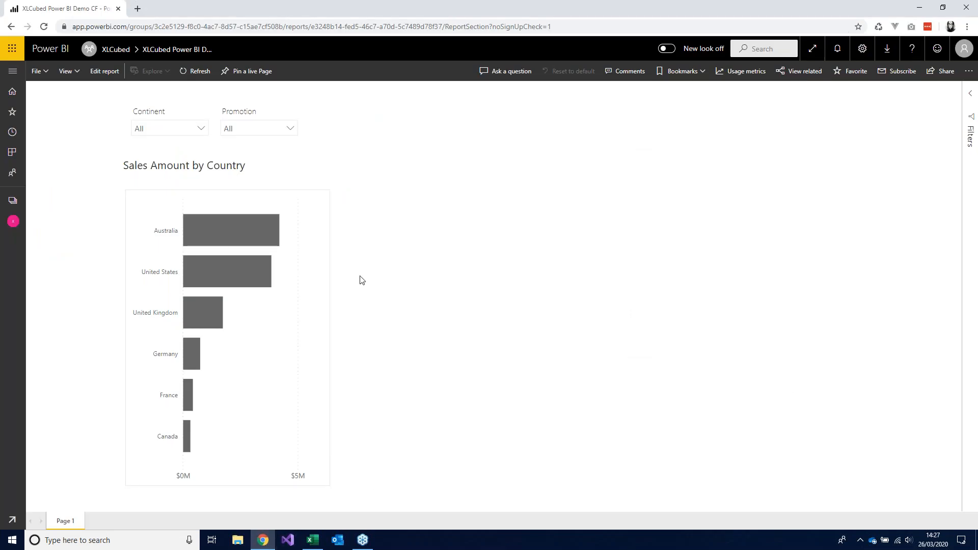
left_click(105, 71)
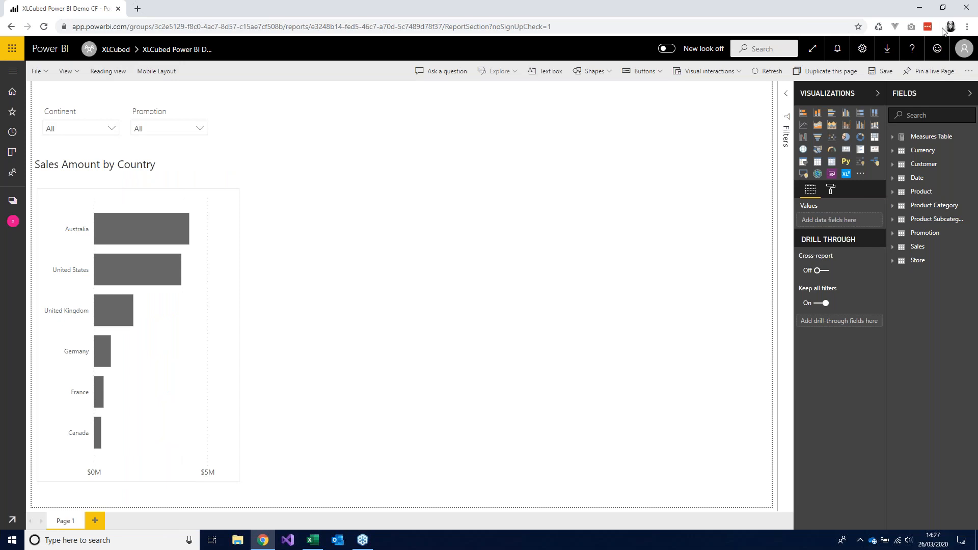
left_click_drag(925, 21, 702, 78)
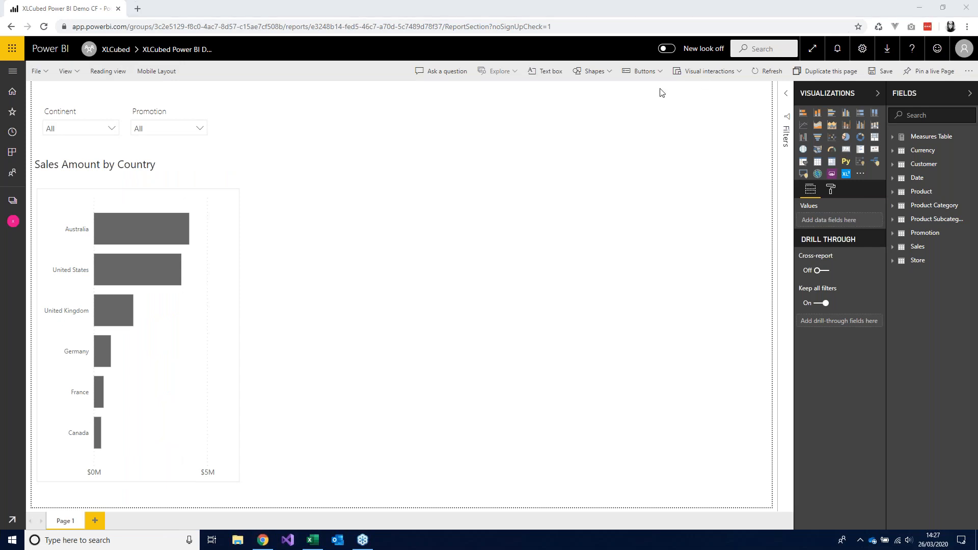
Step: Add an XLCubed visual beside the Sales Amount by Country chart and enlarge it to roughly the chart's height
left_click(846, 175)
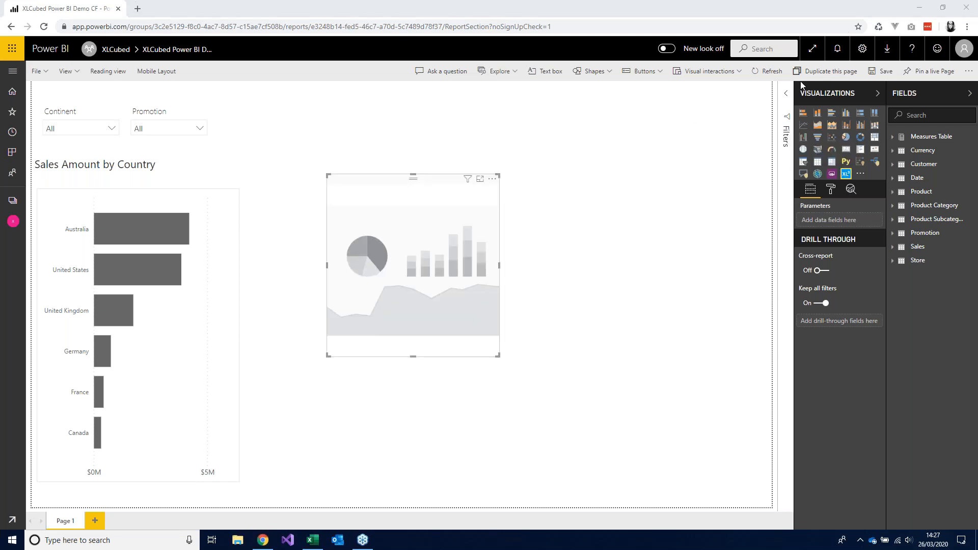
left_click_drag(392, 178, 349, 162)
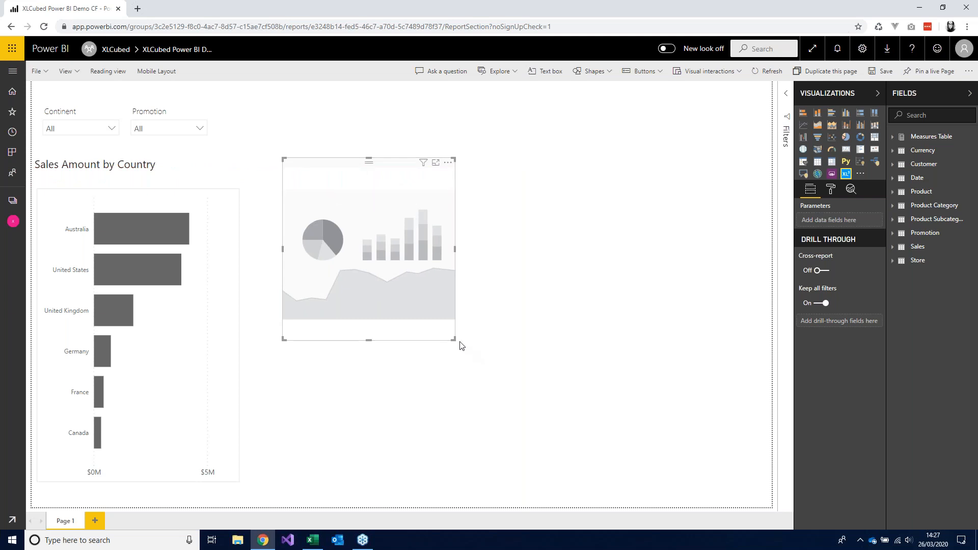
left_click_drag(453, 338, 629, 465)
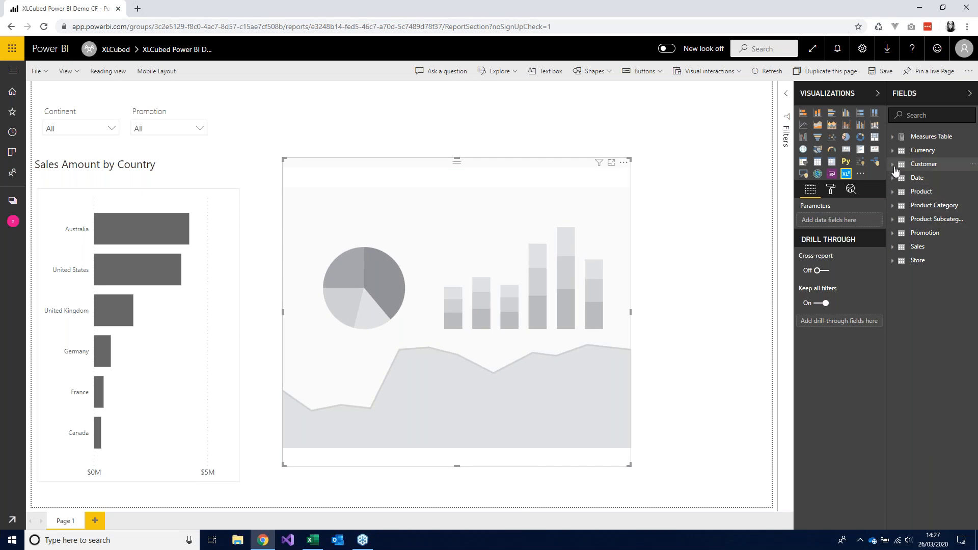
Step: Add Continent and Country from the Customer table and Promotion from the Promotion table as parameters of the XLCubed visual
left_click(895, 166)
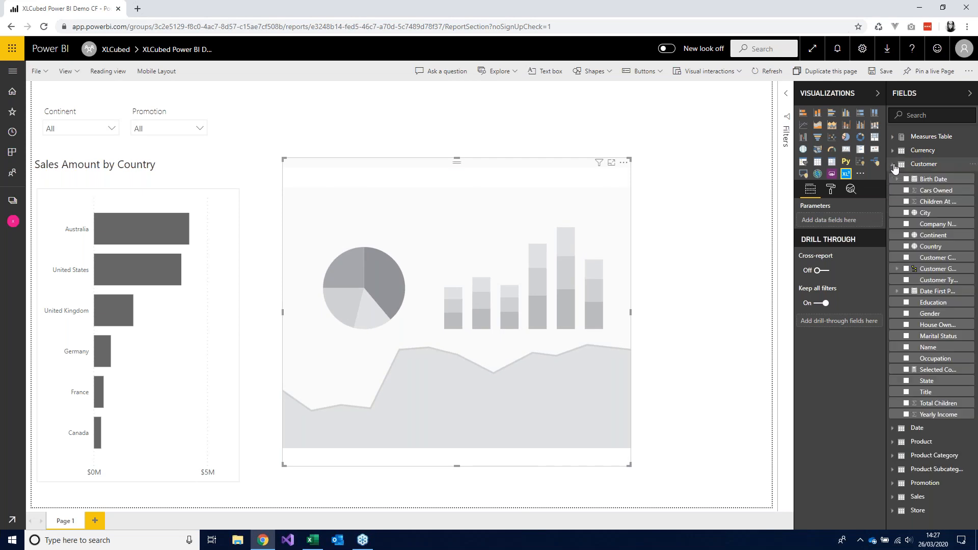
left_click(906, 235)
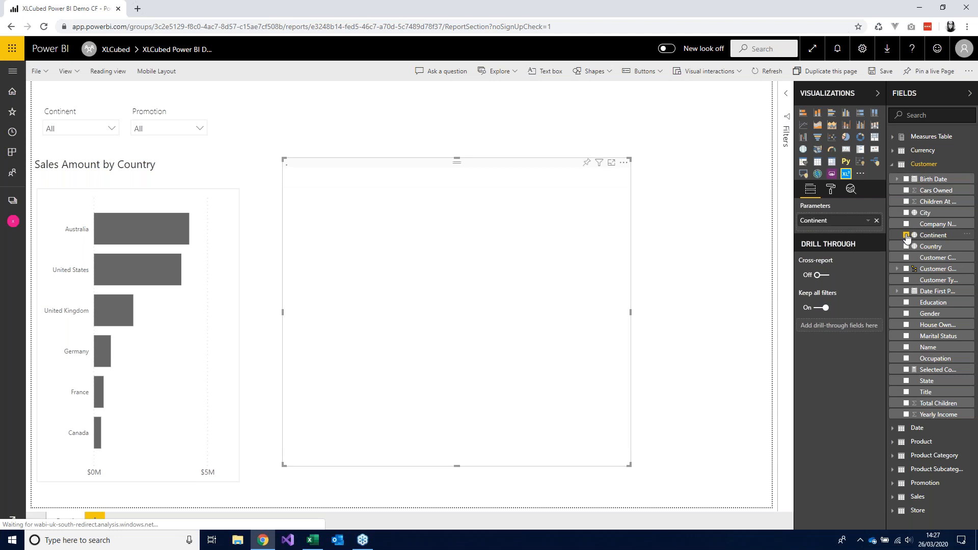
left_click(906, 247)
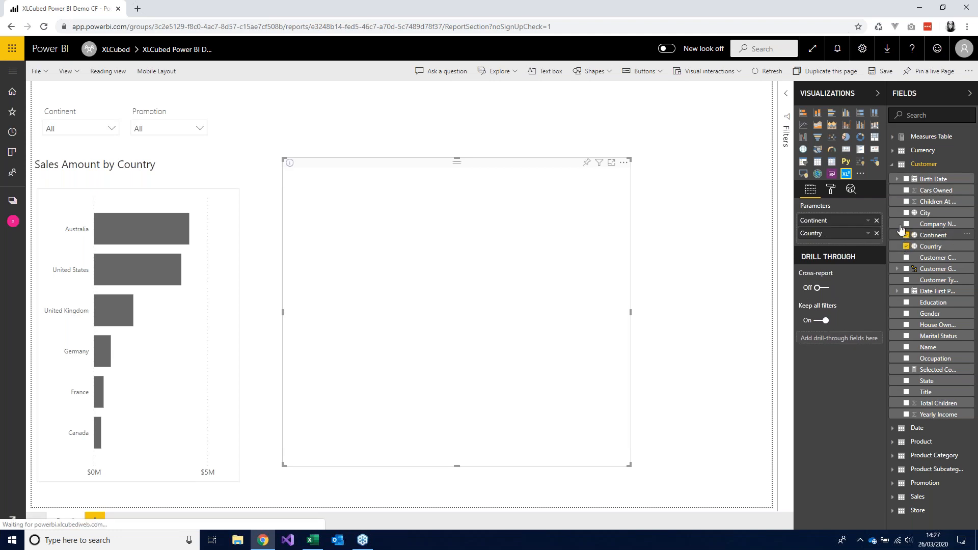
left_click(895, 164)
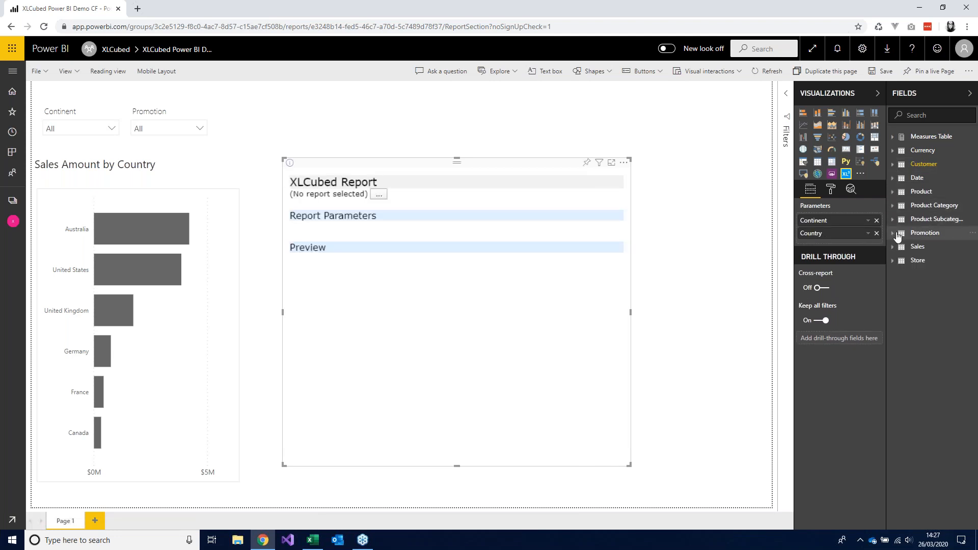
left_click(896, 234)
left_click(906, 271)
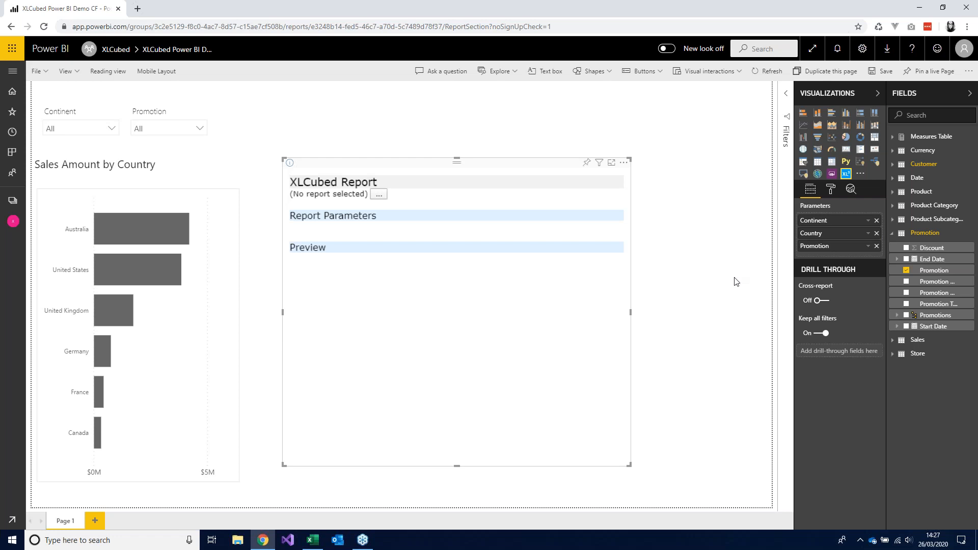
Step: Load the Sales Performance Report from the Samples > PBI folder into the XLCubed visual and widen it to the report page's right edge
left_click(380, 198)
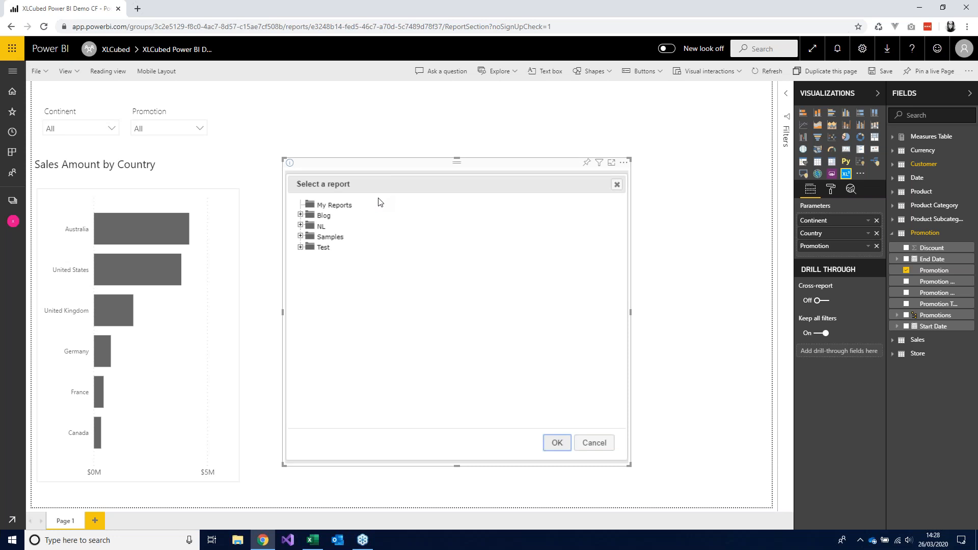
left_click(300, 236)
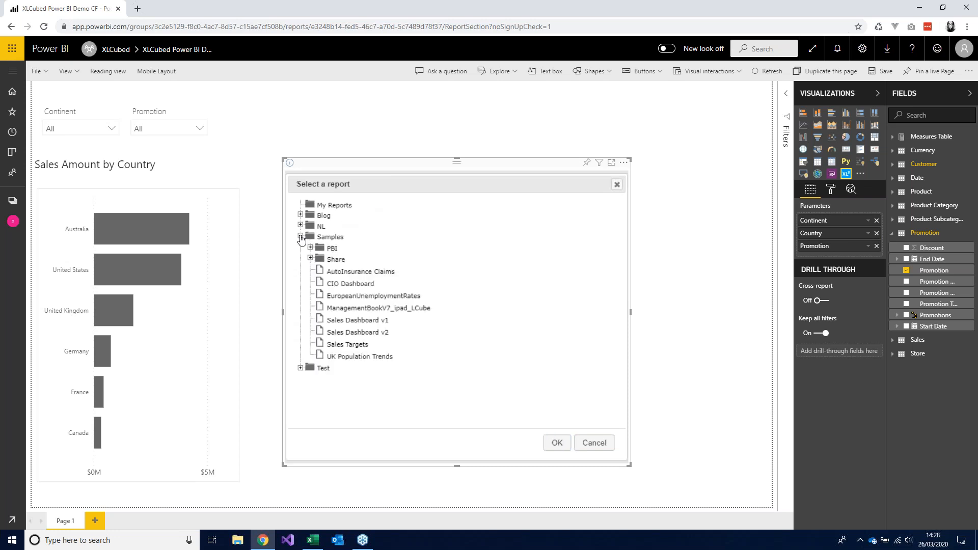
left_click(309, 249)
left_click(356, 275)
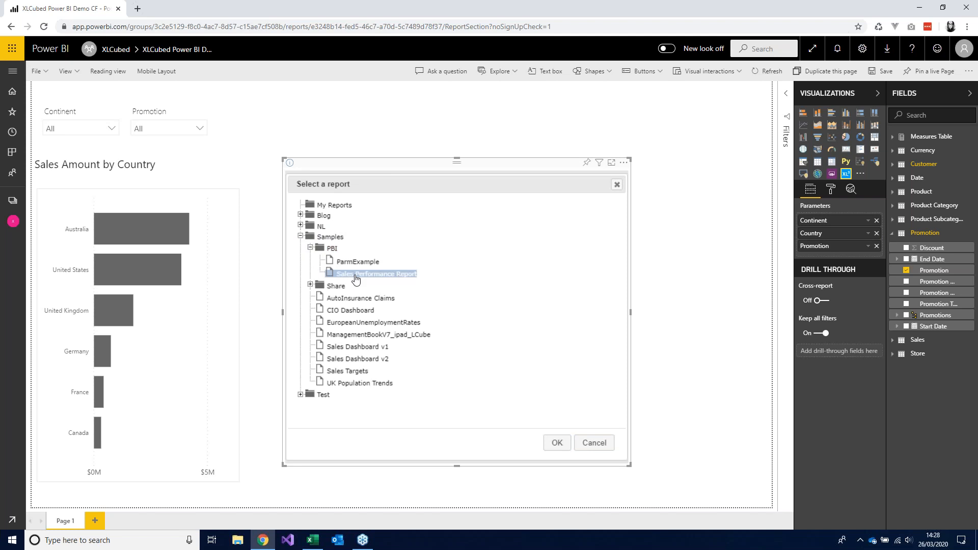
left_click(556, 444)
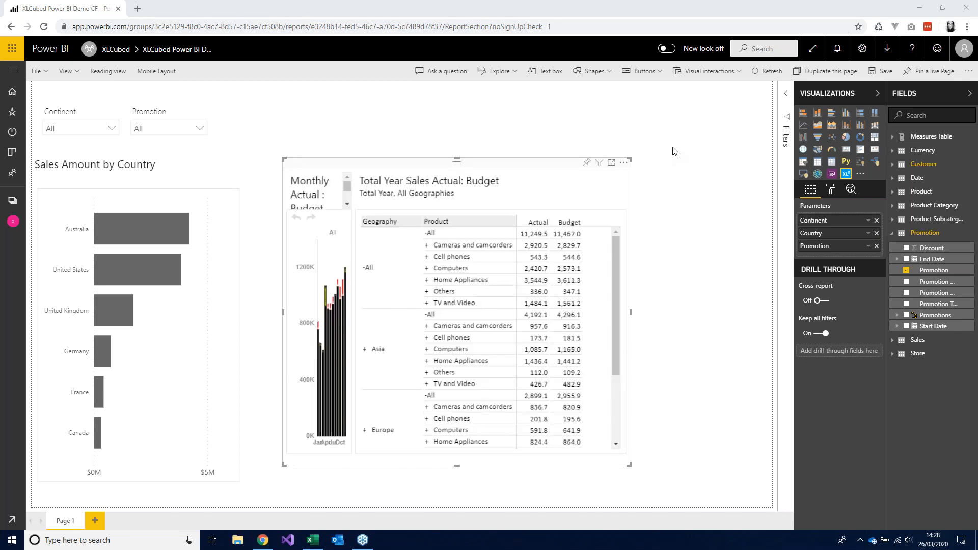
left_click_drag(630, 158, 758, 125)
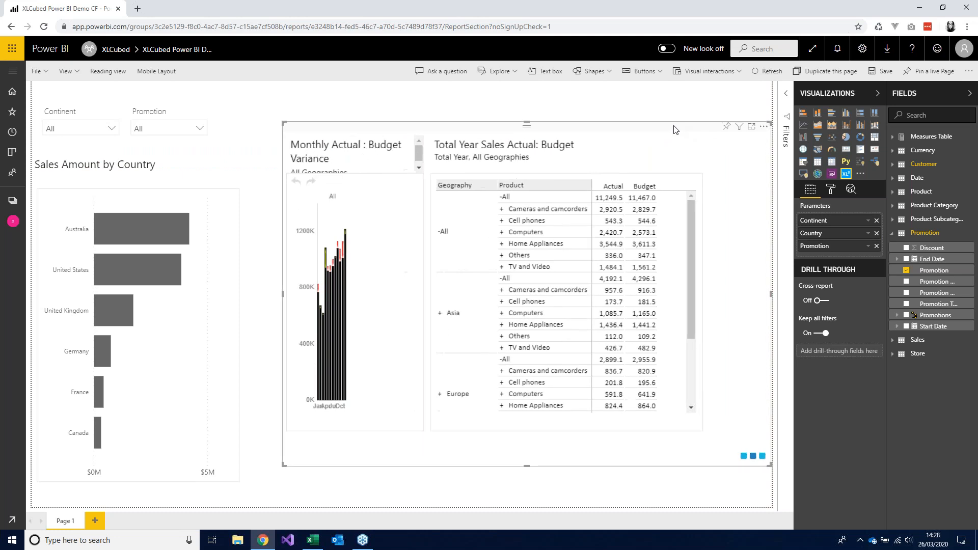
Step: Move the XLCubed visual close beside the sales chart, extend it down past the chart's bottom edge, and save the report on returning to reading view
left_click_drag(674, 127, 637, 142)
left_click_drag(734, 481, 758, 493)
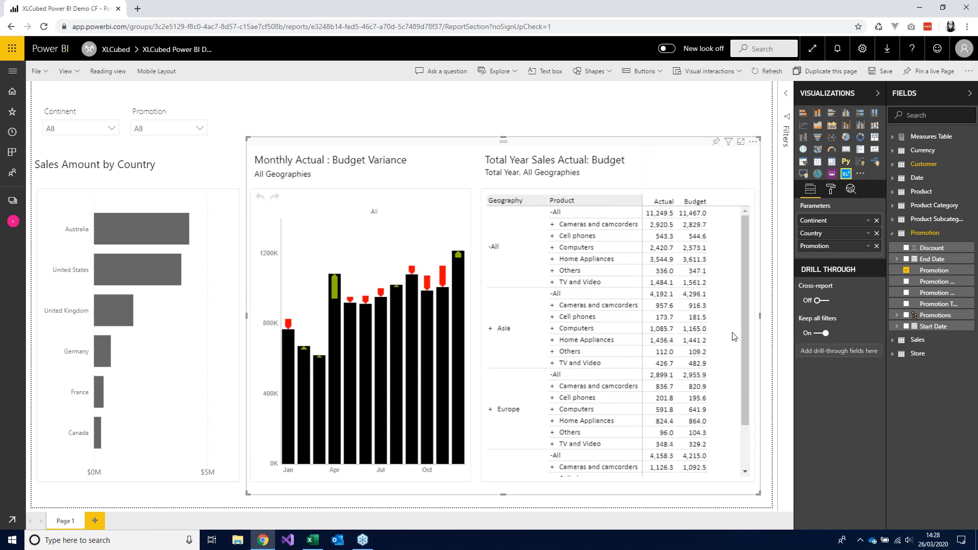
left_click(108, 71)
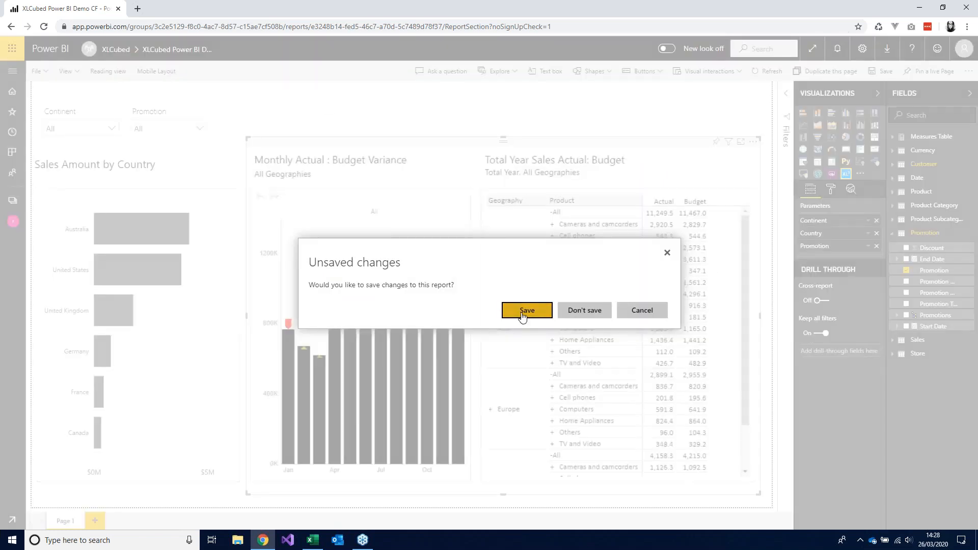
left_click(524, 308)
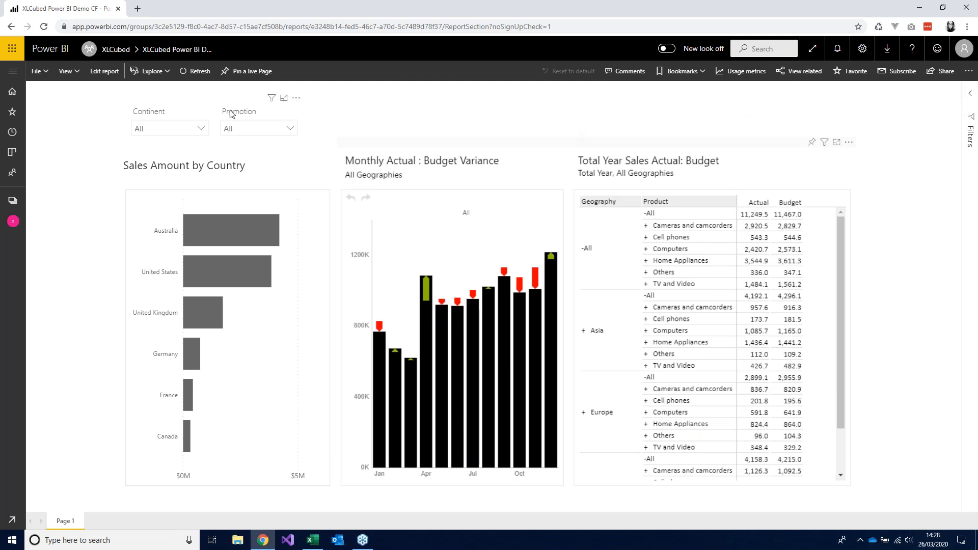
Step: Filter the report to the Europe continent
left_click(201, 134)
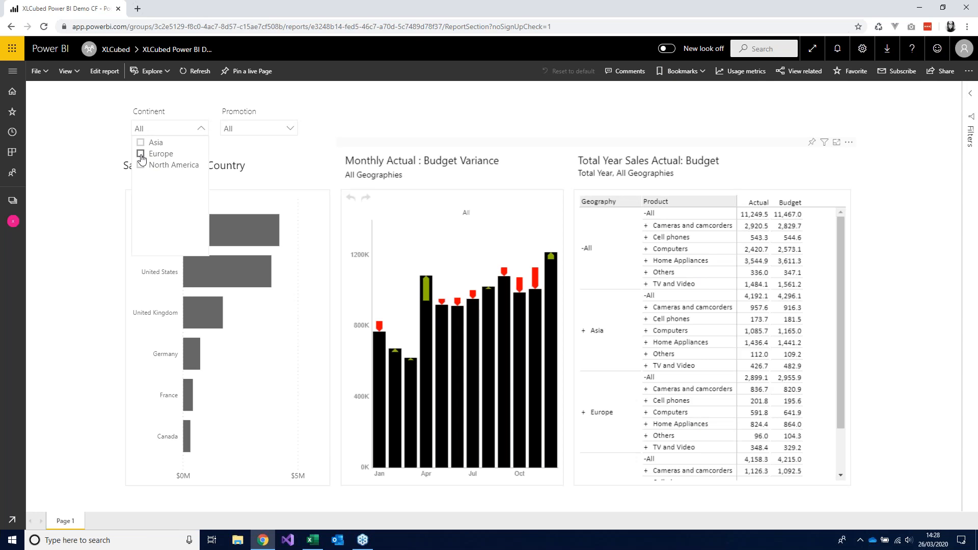
left_click(141, 154)
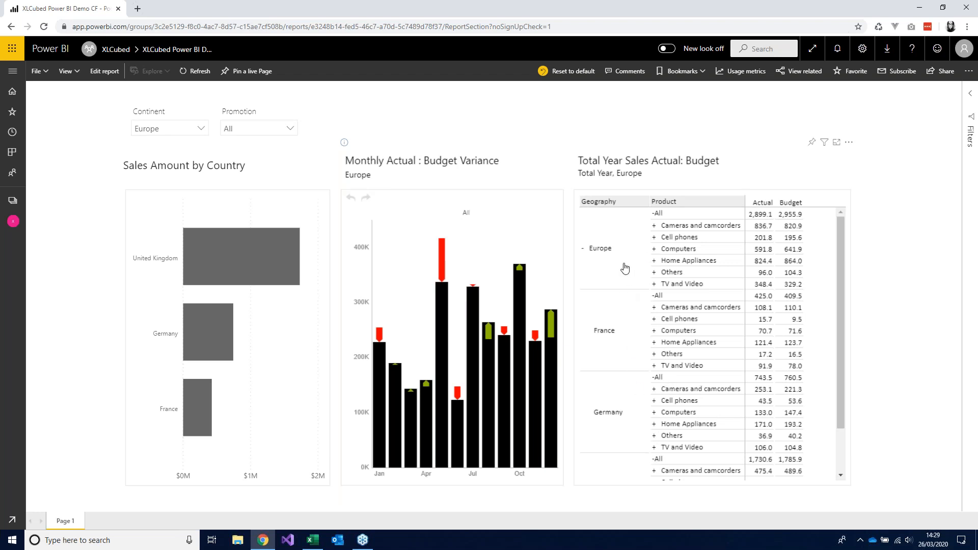
Step: Filter the report by the first European promotion in the Promotion slicer, and clear that promotion again
left_click(284, 131)
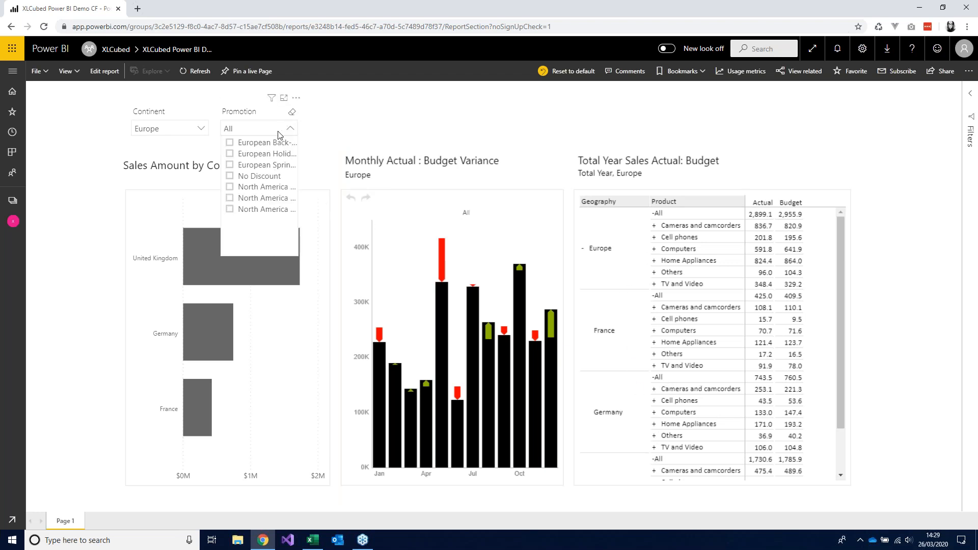
left_click(230, 144)
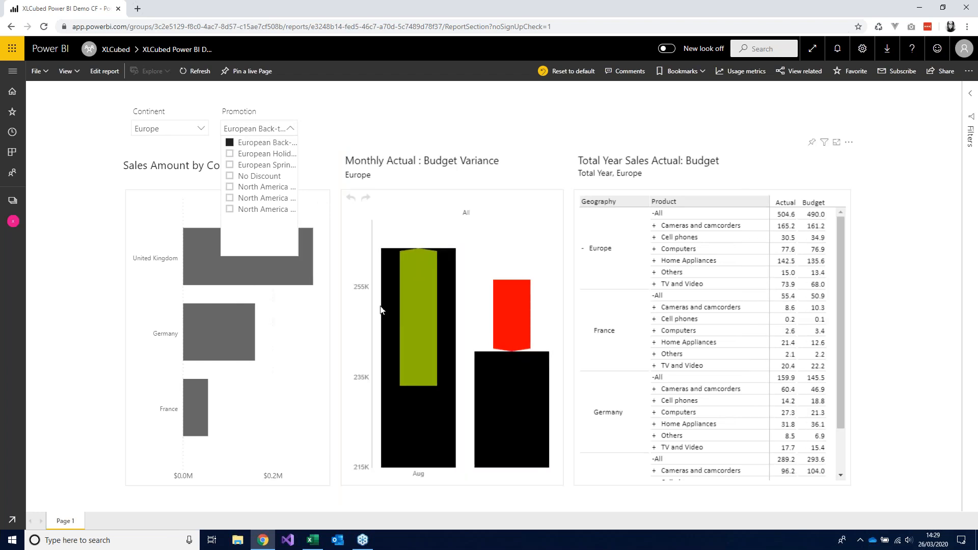
left_click(230, 145)
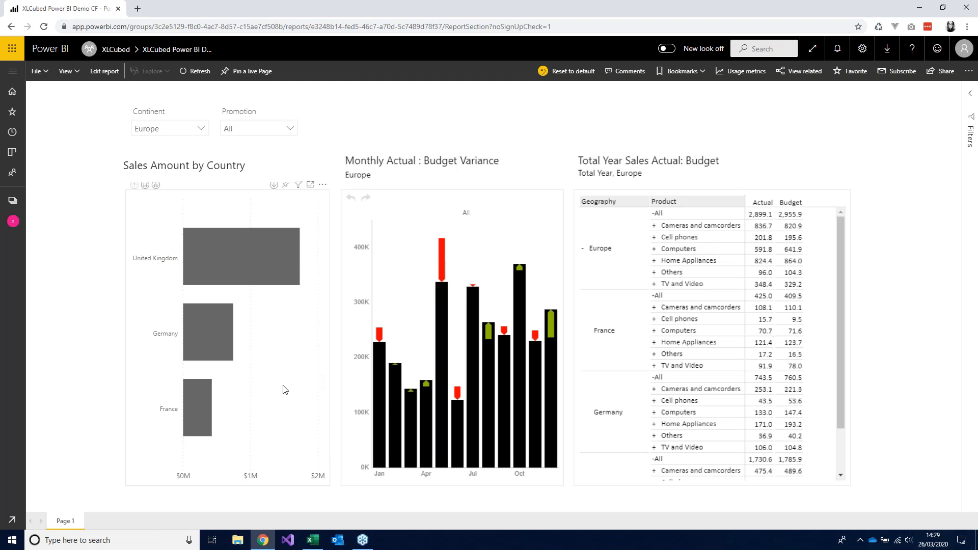
Step: Filter the XLCubed visual to Germany from the Sales Amount by Country chart
mouse_move(210, 350)
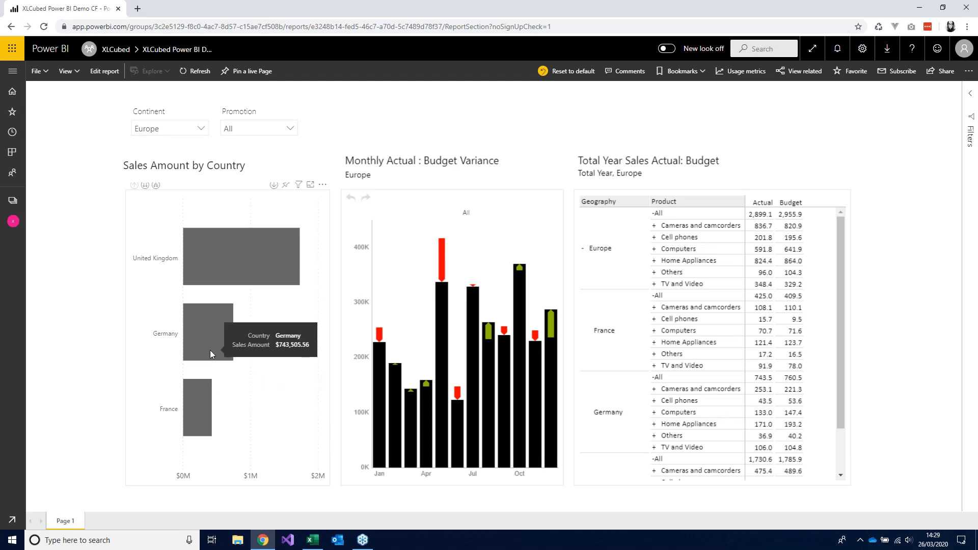
left_click(210, 350)
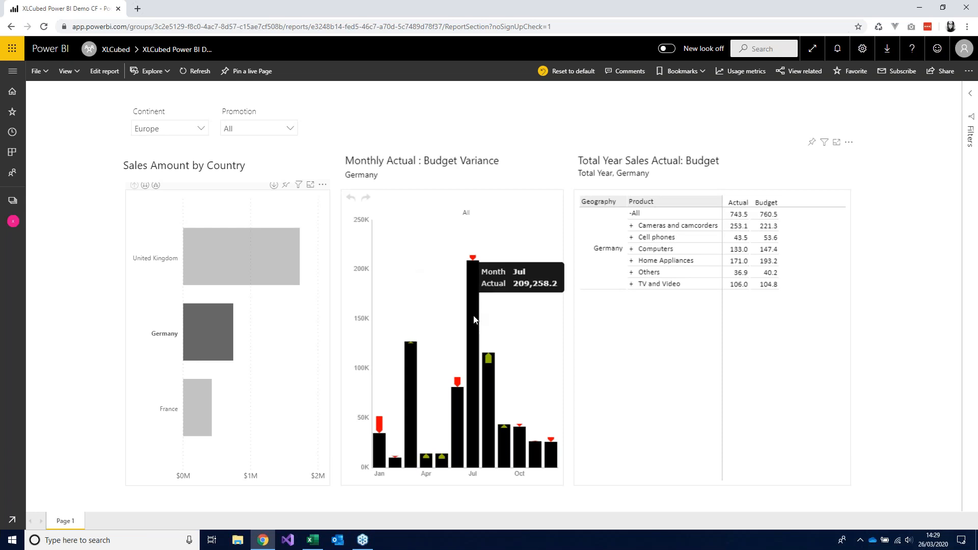
Step: Drill the monthly variance chart into product categories, filter the sales table by Cameras and camcorders, Cell phones and its August bar, and undo the drill
double_click(476, 214)
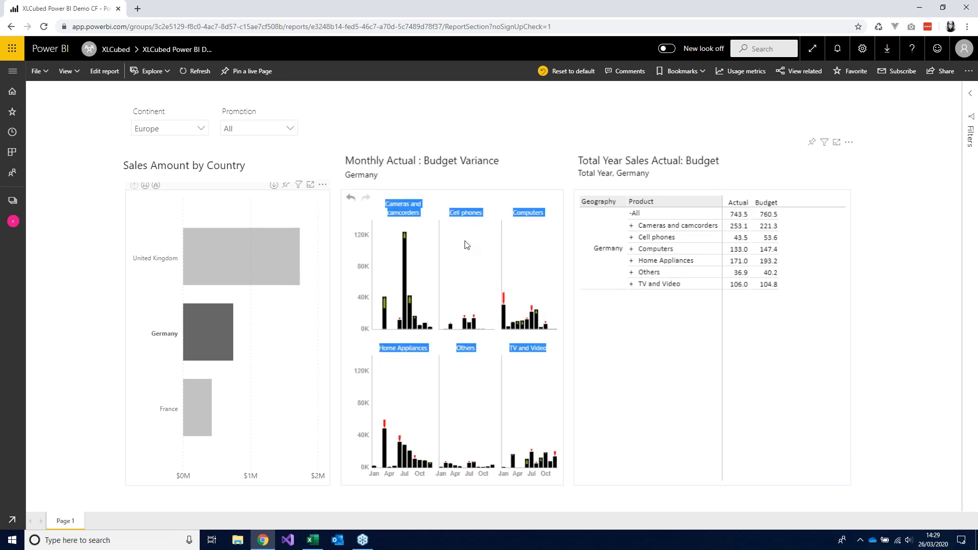
left_click(488, 223)
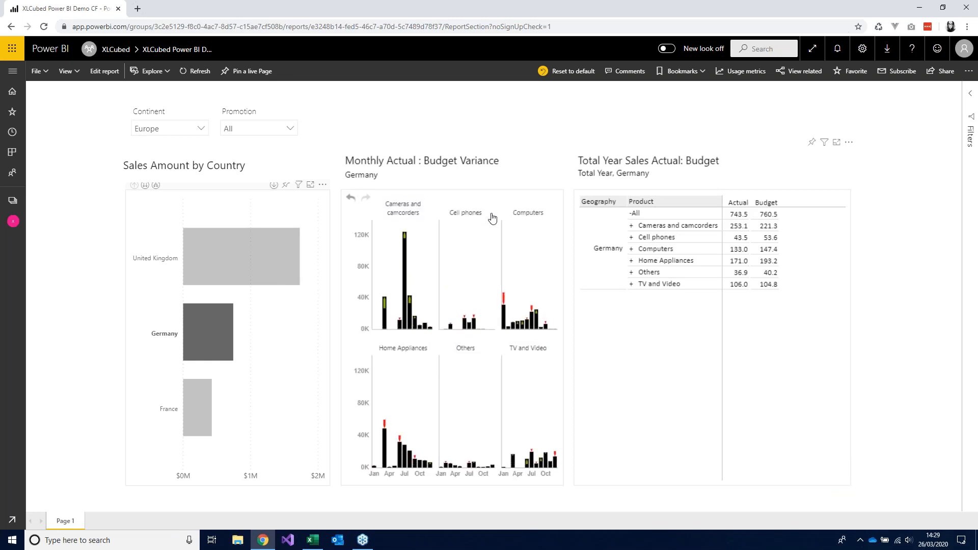
left_click(427, 253)
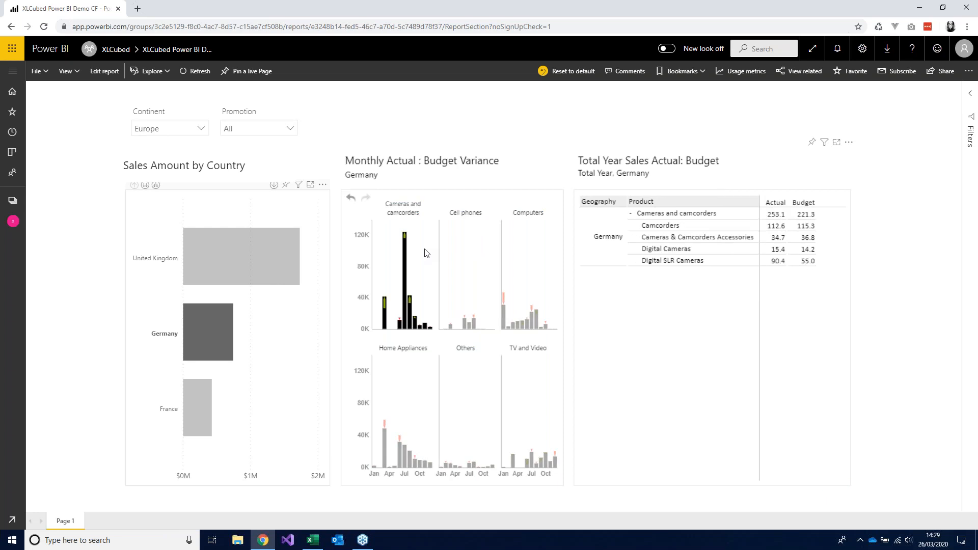
left_click(470, 255)
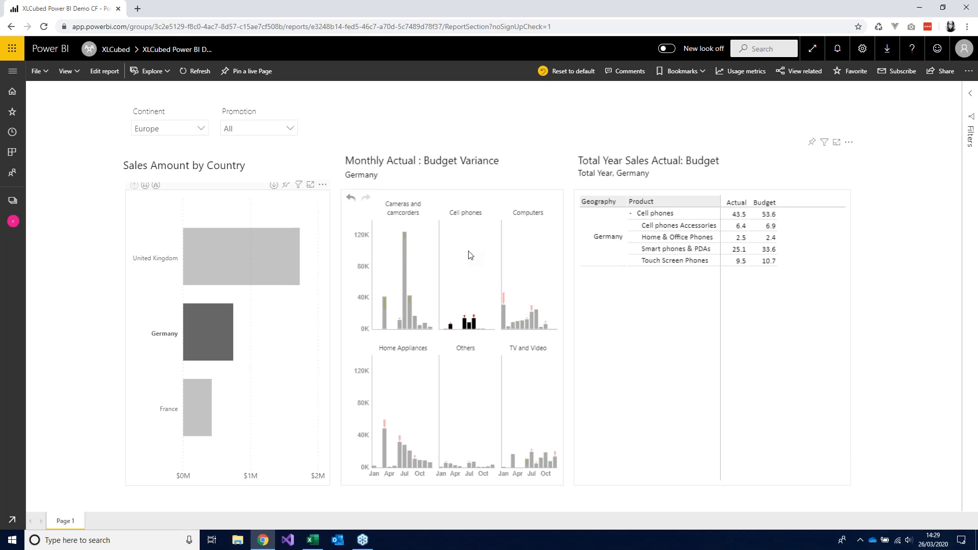
left_click(474, 329)
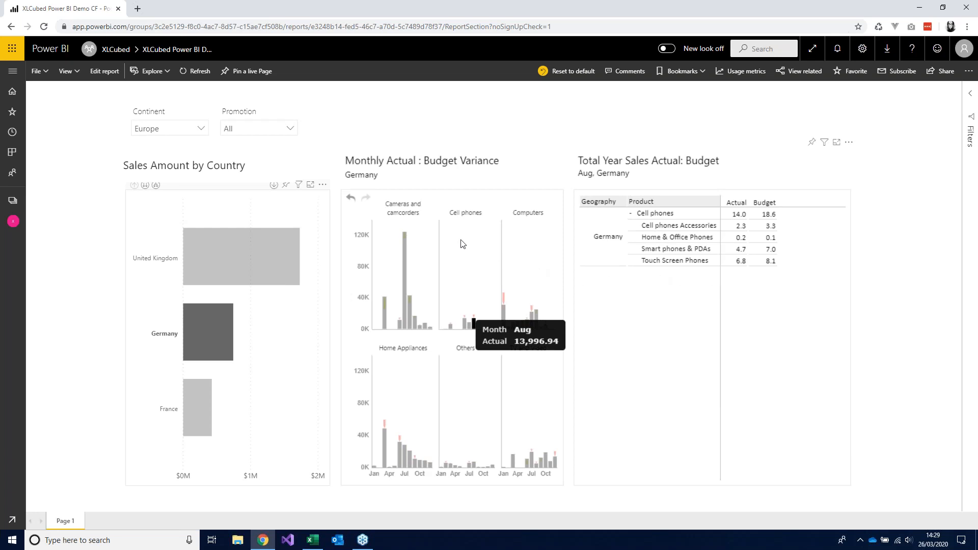
left_click(356, 202)
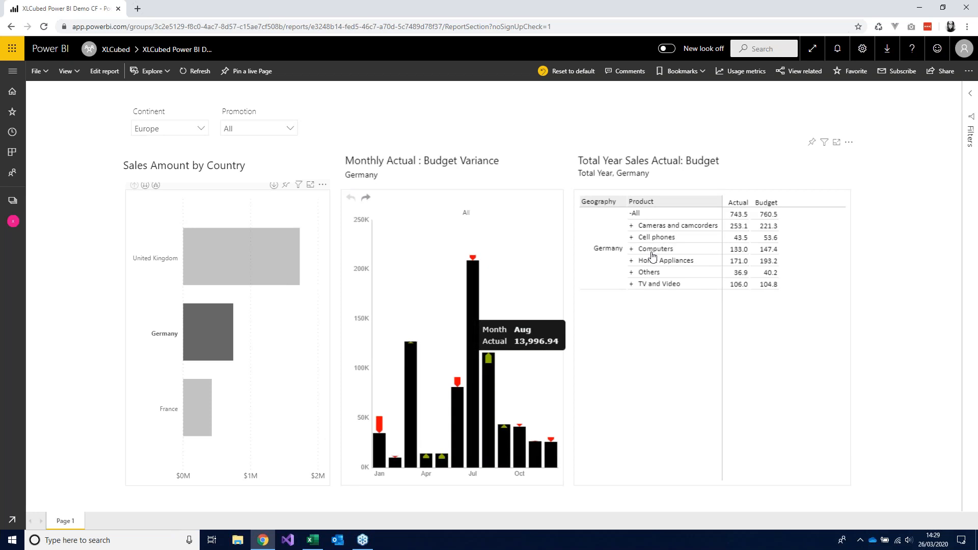
Step: Expand and collapse Cameras and camcorders in the Total Year Sales table, and swap its Product and Geography columns and back
left_click(680, 227)
left_click(680, 227)
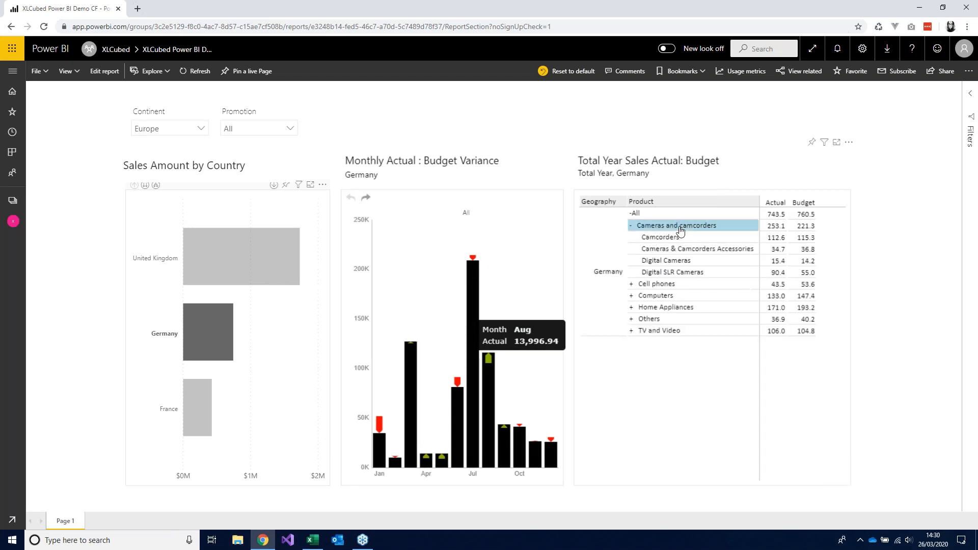
left_click(586, 202)
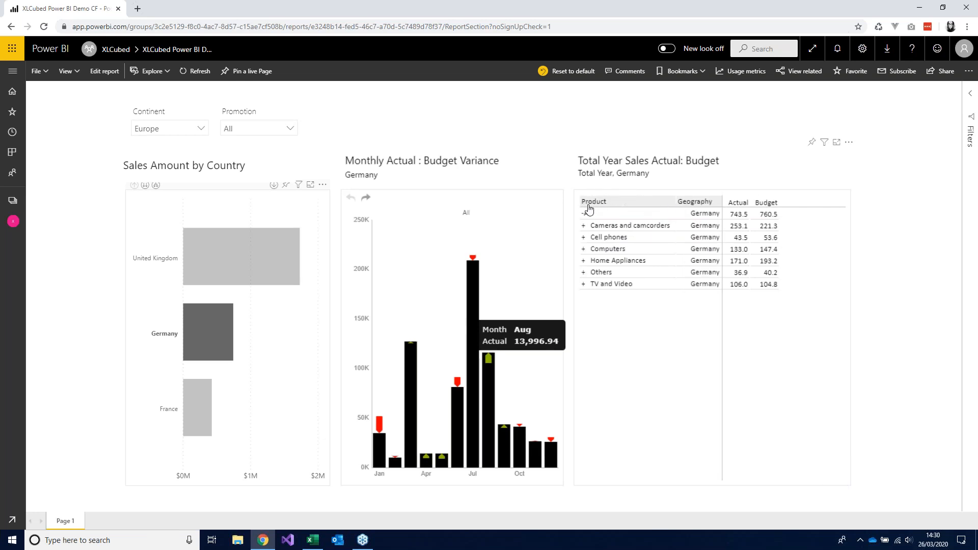
left_click(710, 204)
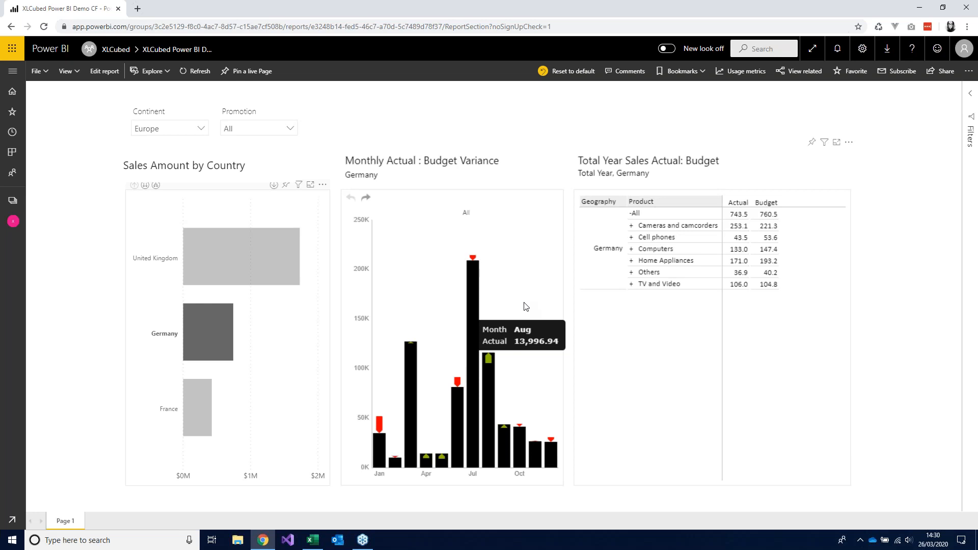
Step: Deselect the Sales Amount by Country chart and switch away from the Power BI report to another open window
left_click(335, 144)
key("alt+Tab")
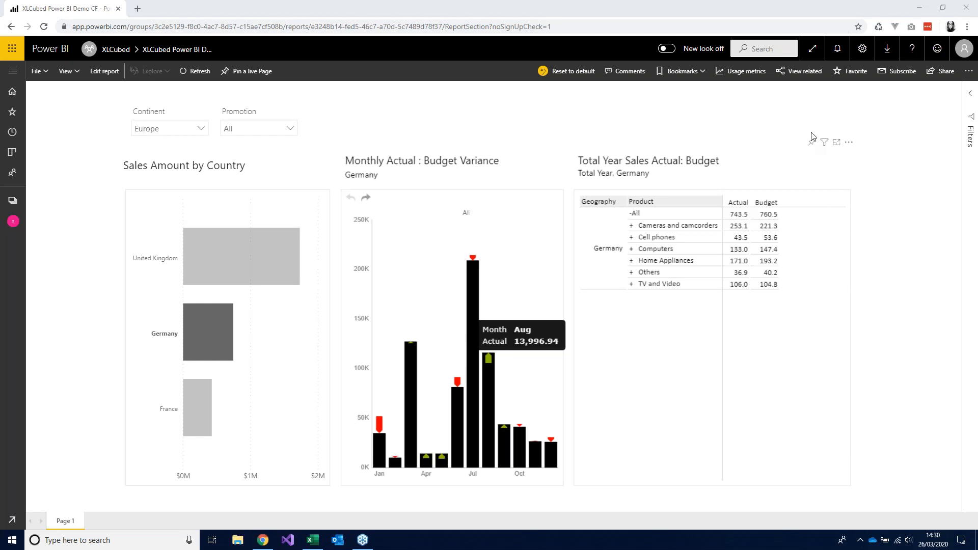